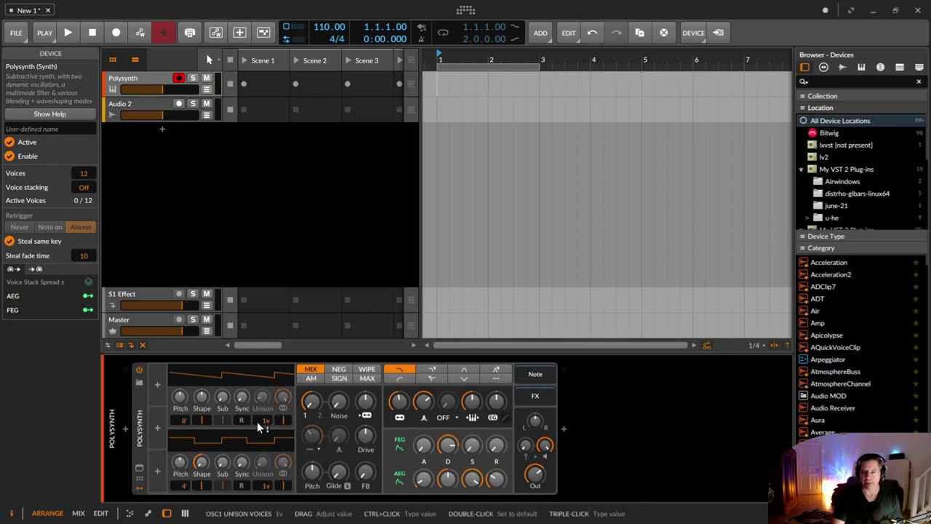
Set oscillator 1's unison to 5 voices and reduce the filter resonance to about 31.4%
drag(260, 421, 261, 415)
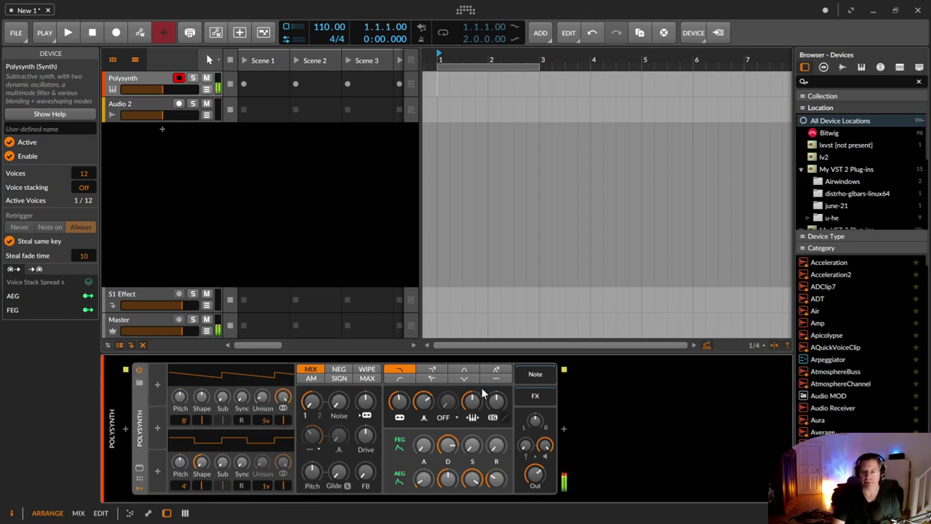
drag(427, 403, 428, 445)
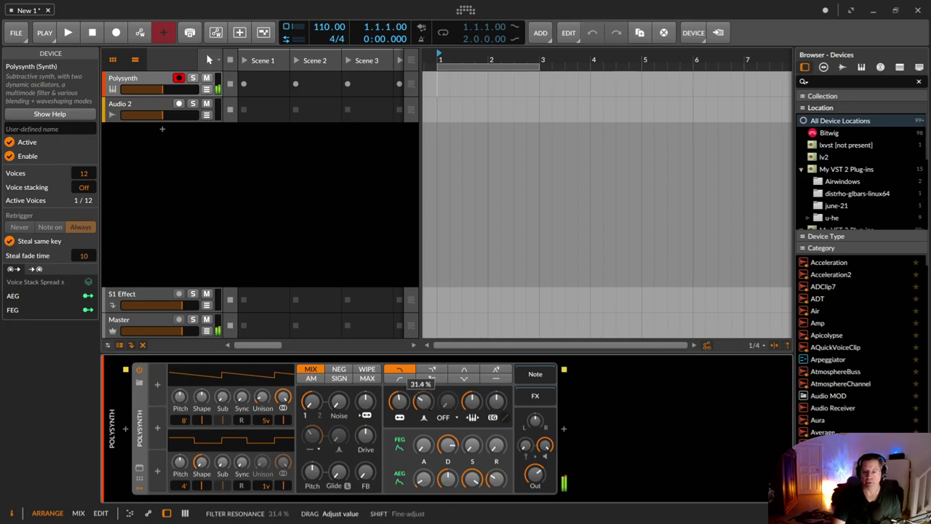
Set oscillator 2's octave to 8' and balance the oscillator mix, favouring oscillator 1
drag(313, 405, 312, 373)
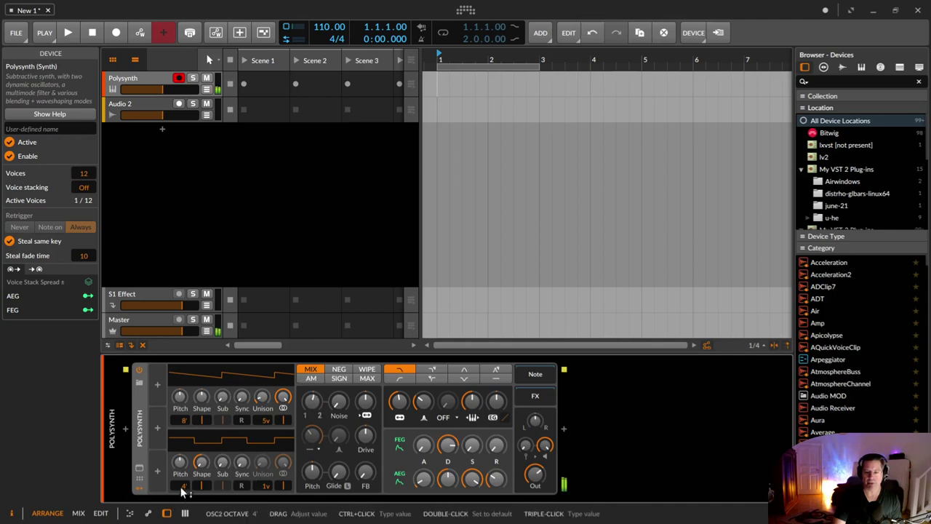
drag(183, 487, 183, 485)
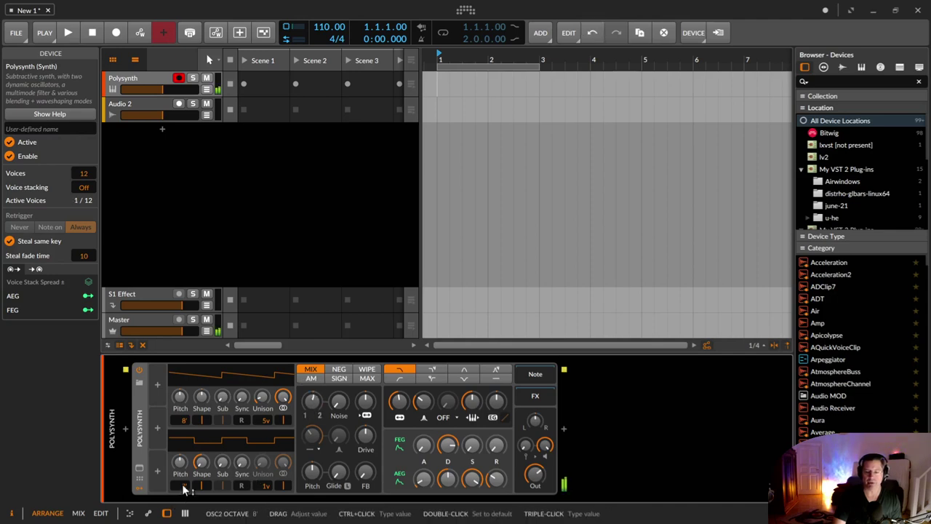
drag(315, 410, 315, 421)
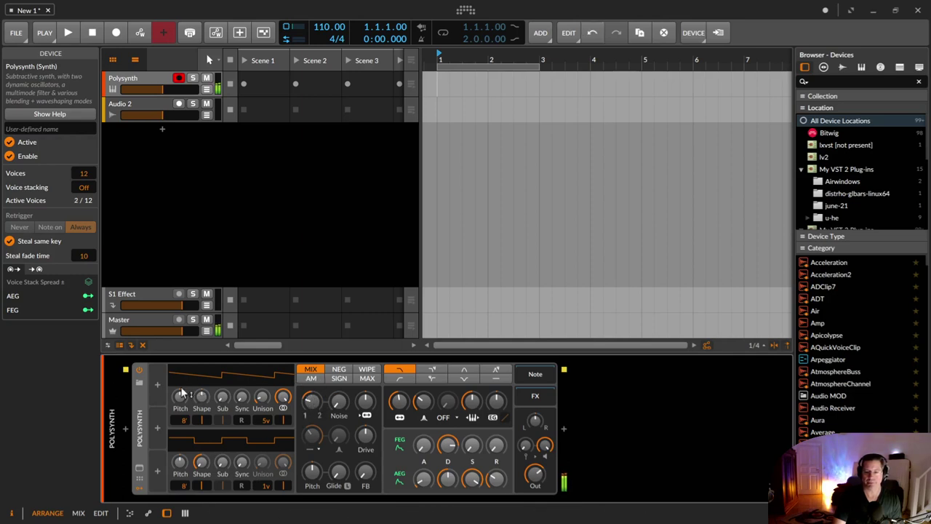
Add an LFO modulator to the first modulator slot of Polysynth
click(157, 384)
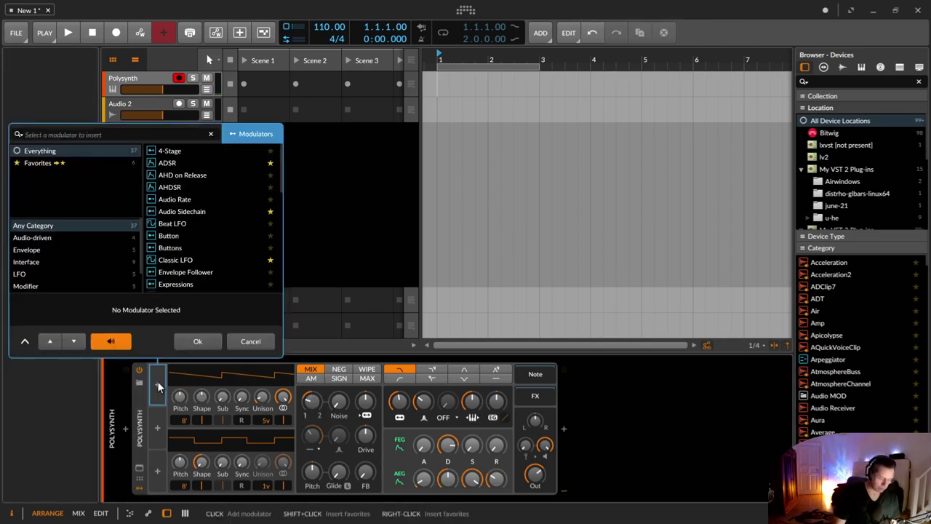
text(lfo)
key(Down)
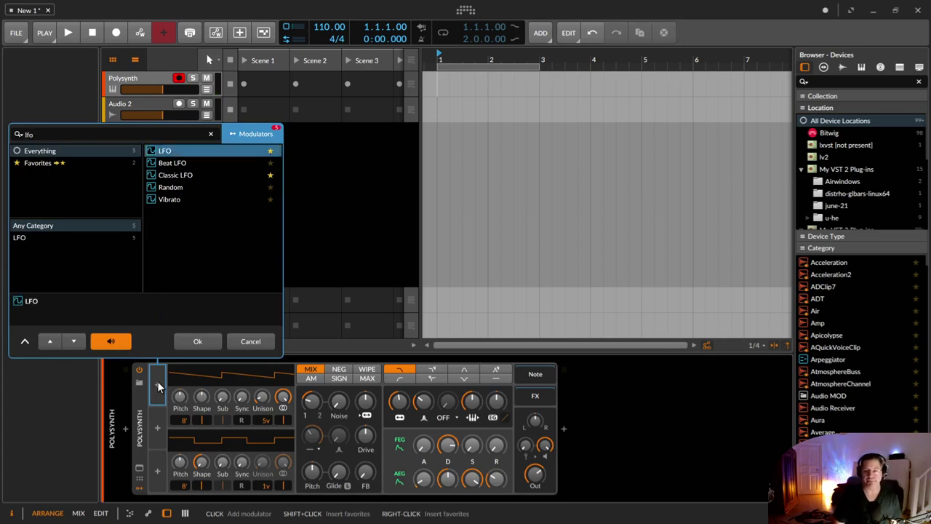
key(Return)
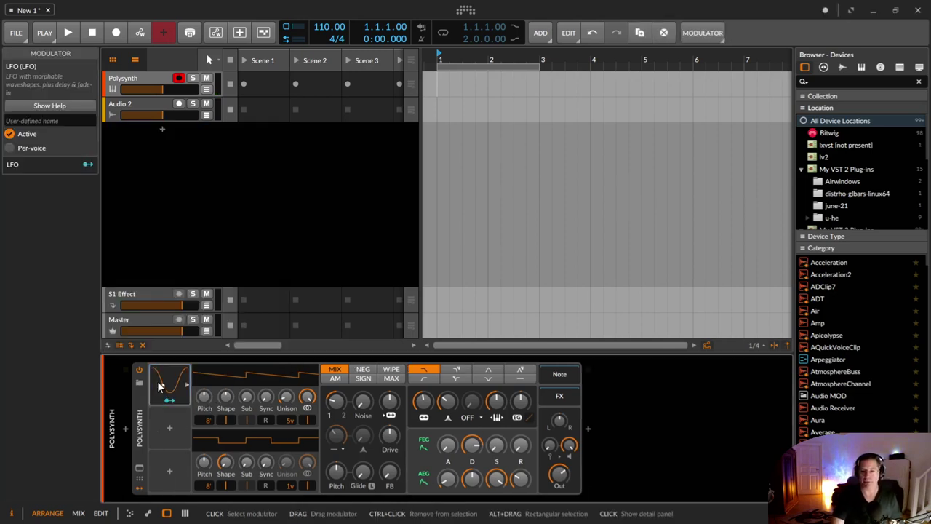
Map the LFO to oscillator 2's sync with a modulation amount of about +21.60
click(170, 403)
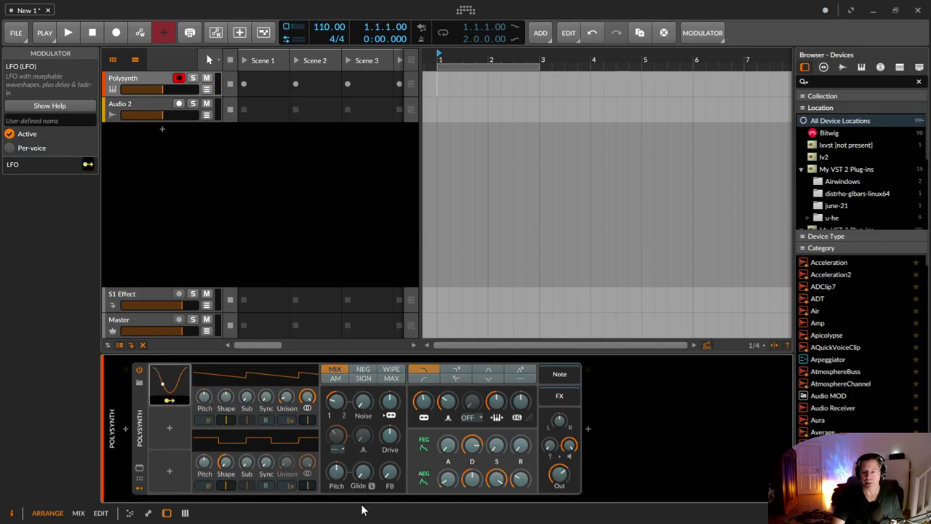
drag(266, 465, 266, 419)
click(170, 401)
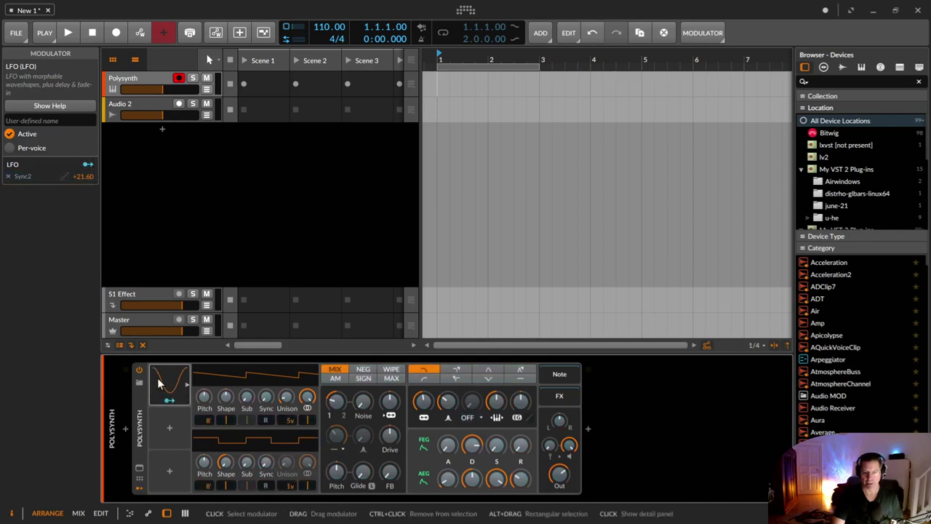
Show the LFO's detail settings and switch its output from bipolar to unipolar
click(162, 384)
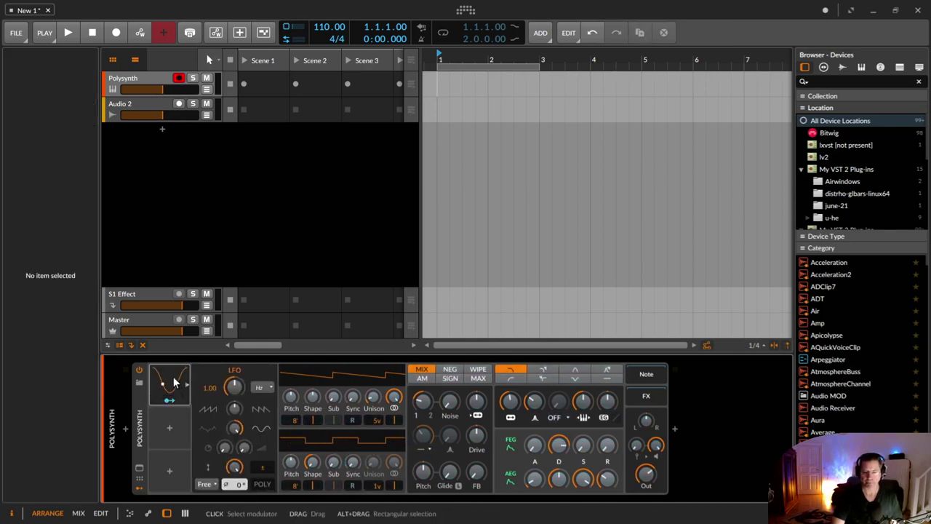
click(175, 383)
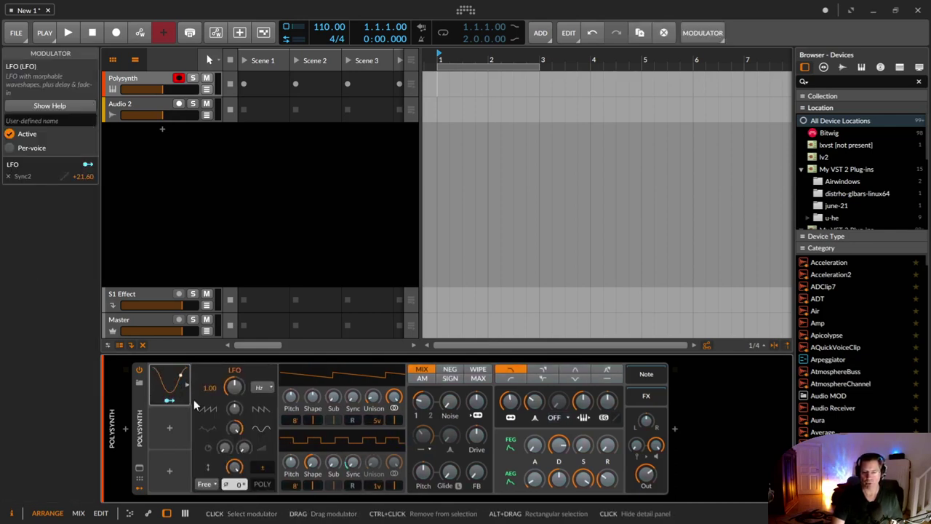
click(263, 469)
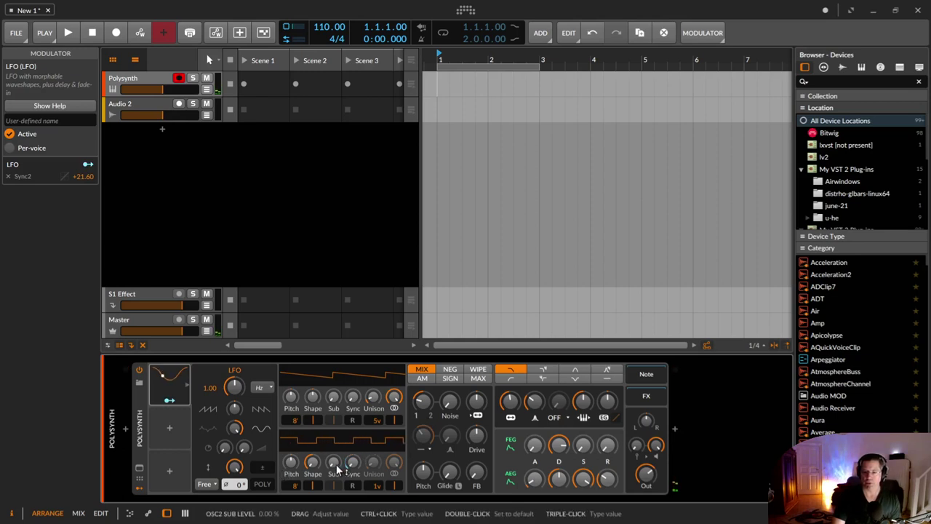
Try two unison voices on oscillator 2 and slow the LFO rate to 0.24 Hz
drag(314, 464, 292, 492)
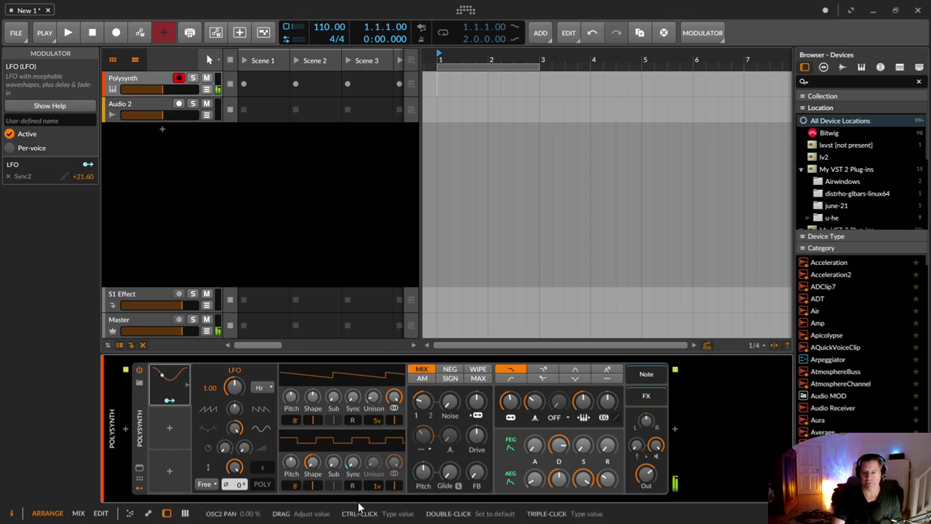
drag(375, 484, 374, 476)
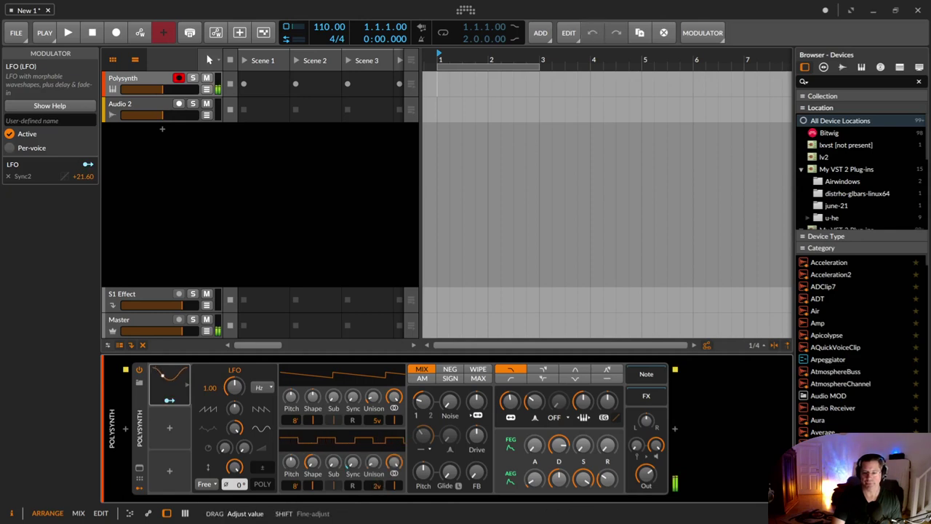
drag(374, 477, 374, 484)
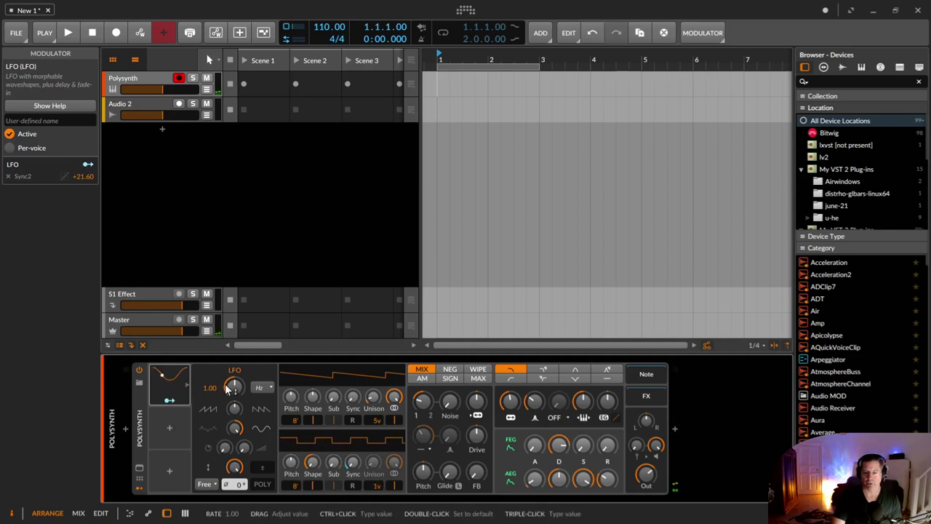
drag(234, 387, 231, 398)
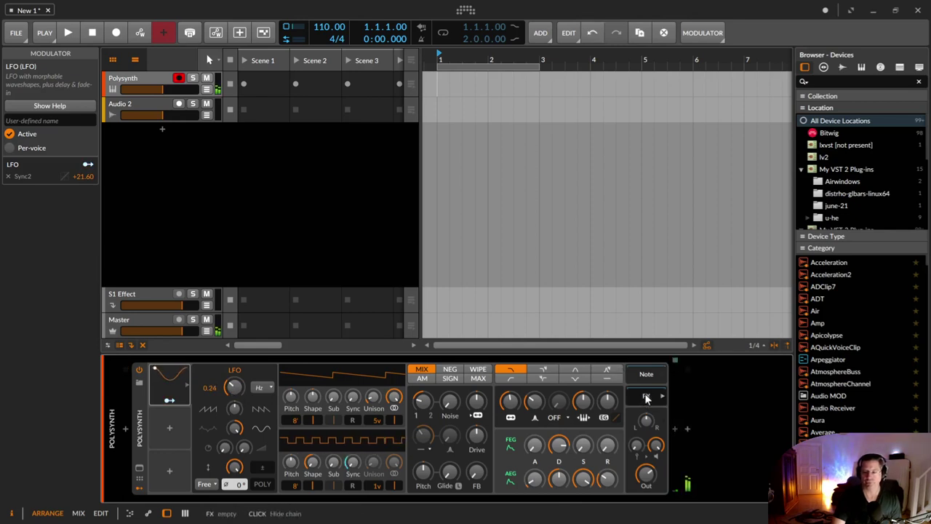
Insert the Reverb device into Polysynth's FX chain and set its late reverb time to 3.16 s
click(675, 429)
text(rever)
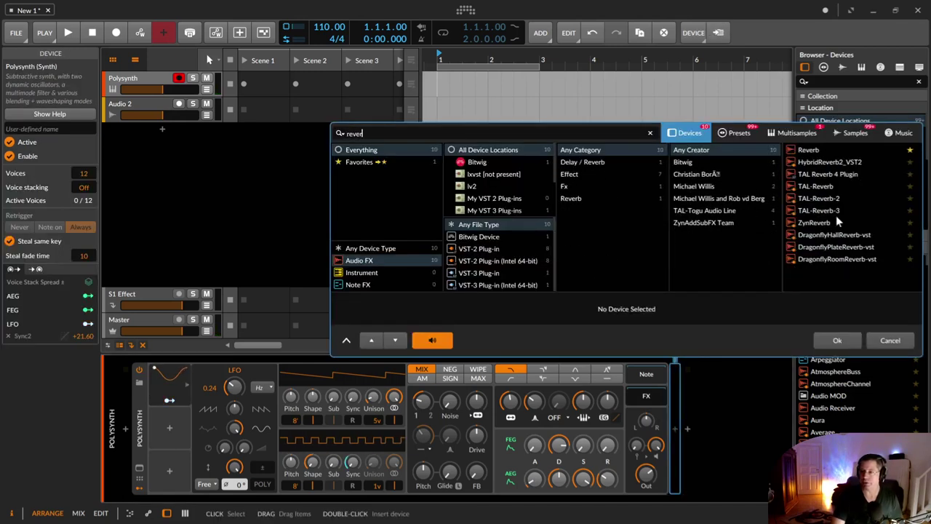
click(809, 150)
click(836, 340)
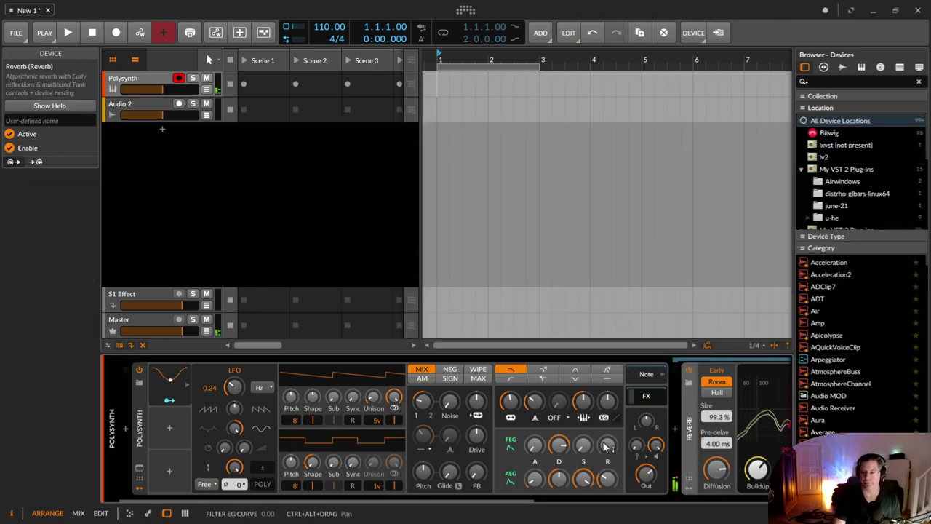
drag(520, 499, 633, 486)
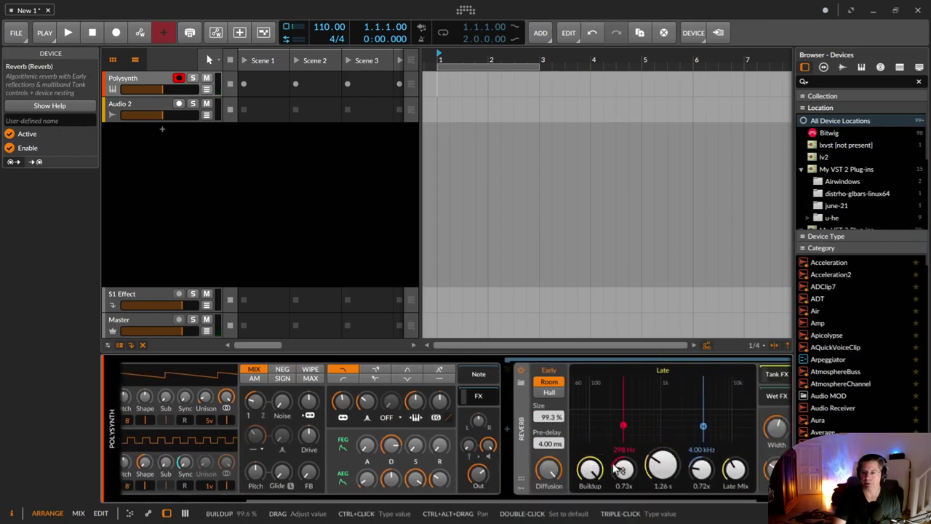
mouse_move(653, 480)
mouse_down()
mouse_move(652, 452)
mouse_move(653, 480)
mouse_up()
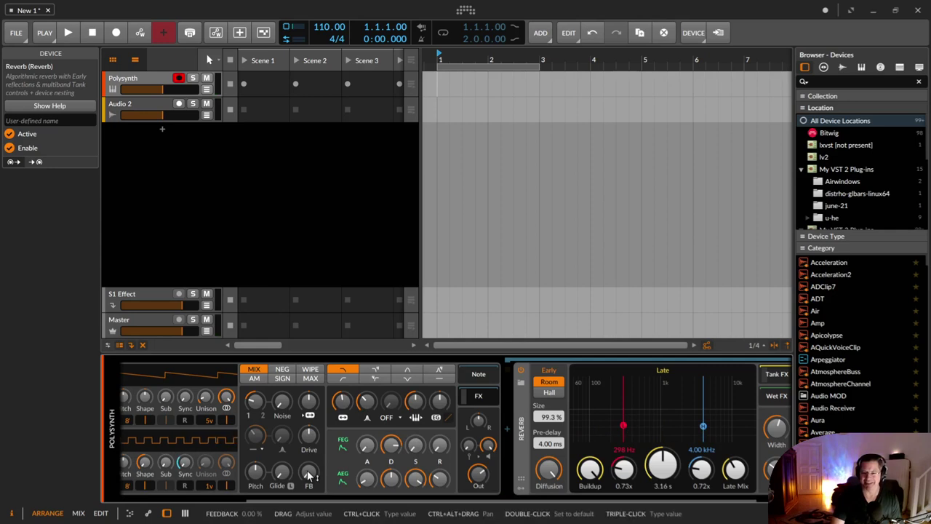
Raise Polysynth's feedback and readjust the filter resonance upward
drag(307, 474, 367, 379)
double_click(368, 403)
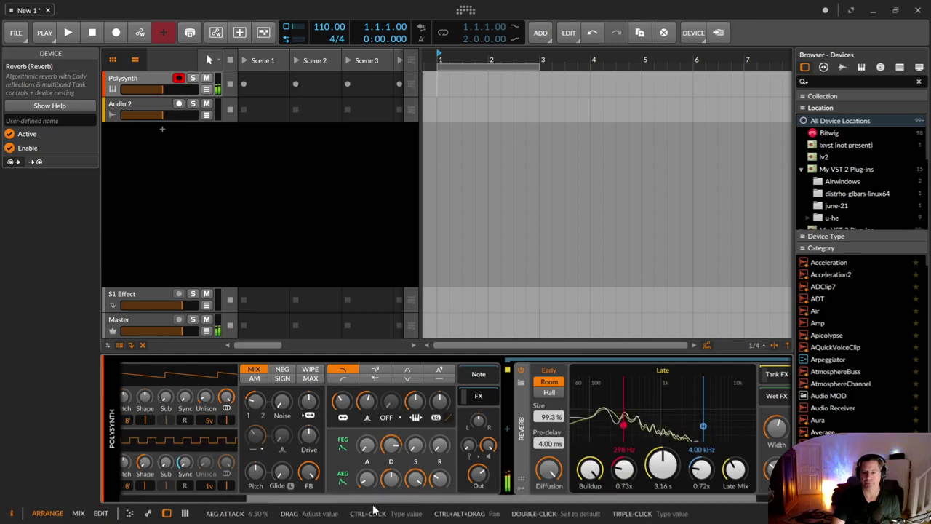
Set the LFO rate to 0.31 Hz
drag(364, 498, 221, 485)
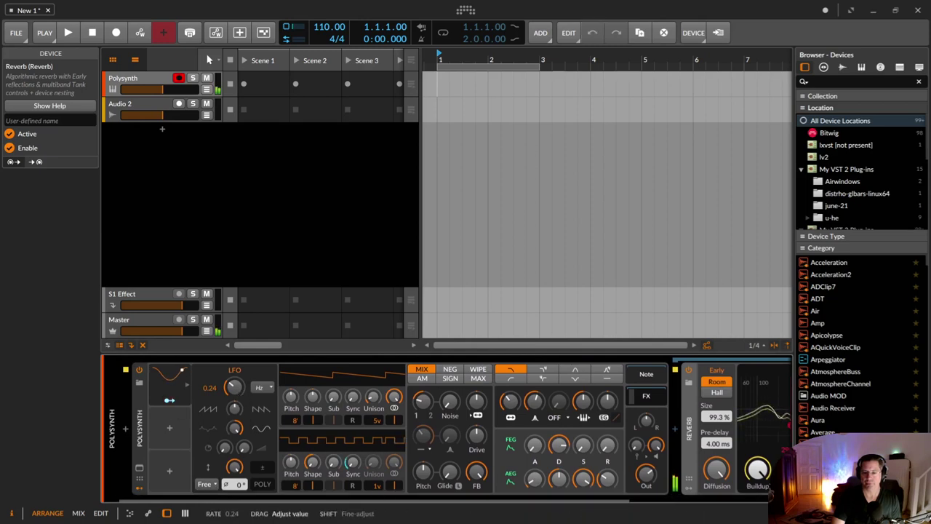
drag(237, 391, 238, 386)
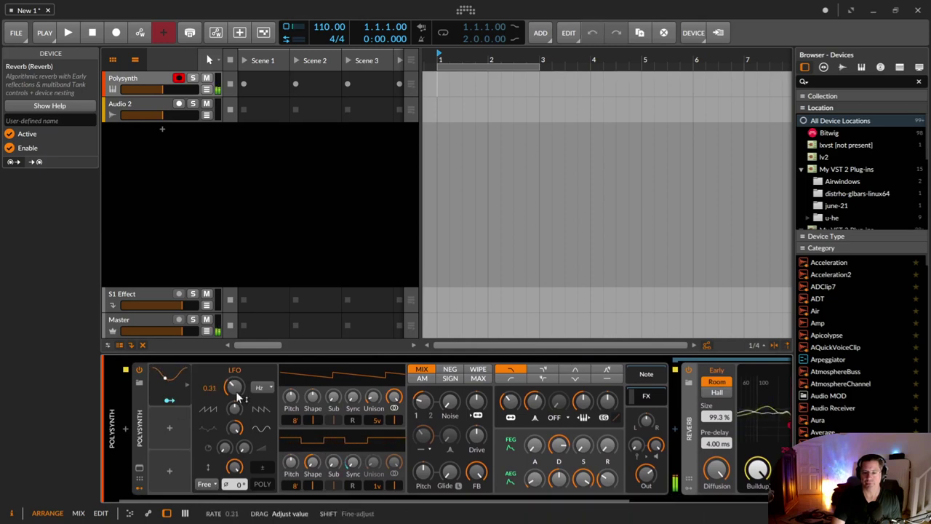
Set oscillator 2's octave to 4' and shift the oscillator mix to about 40%
mouse_move(294, 486)
mouse_down()
mouse_move(294, 466)
mouse_move(294, 485)
mouse_up()
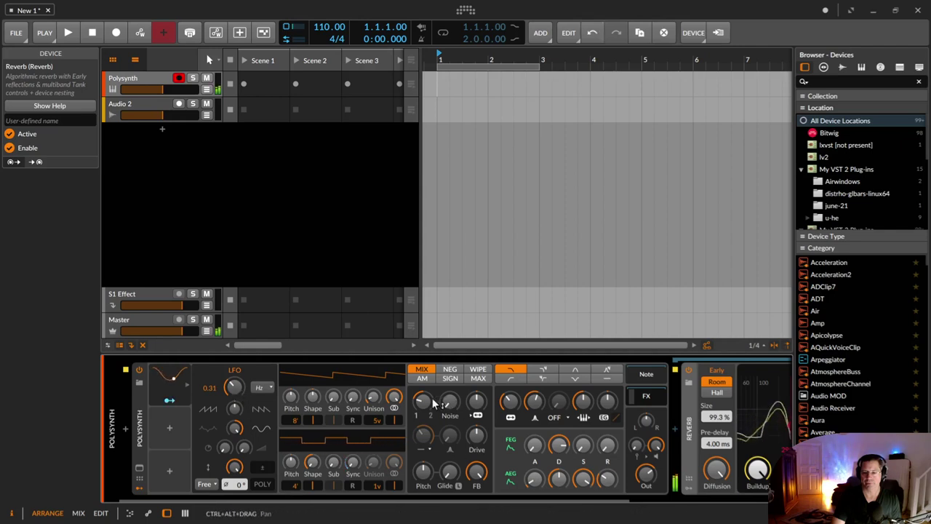
drag(424, 400, 423, 397)
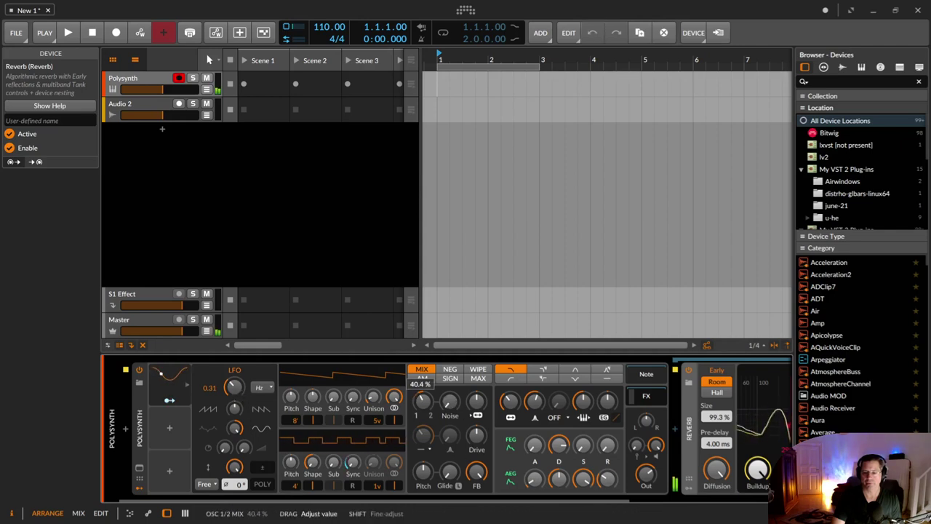
drag(424, 397, 423, 396)
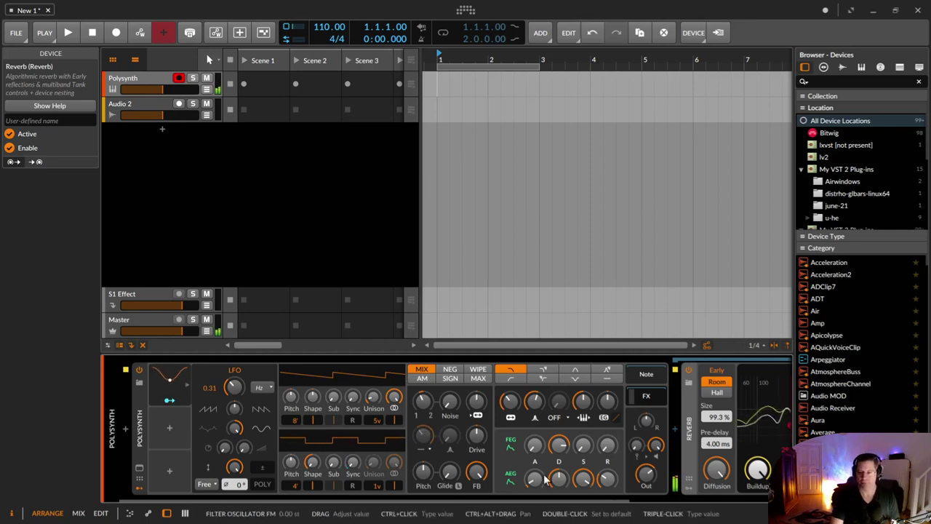
Fine-tune Polysynth's output level and raise the pre-filter drive slightly
drag(646, 474, 647, 473)
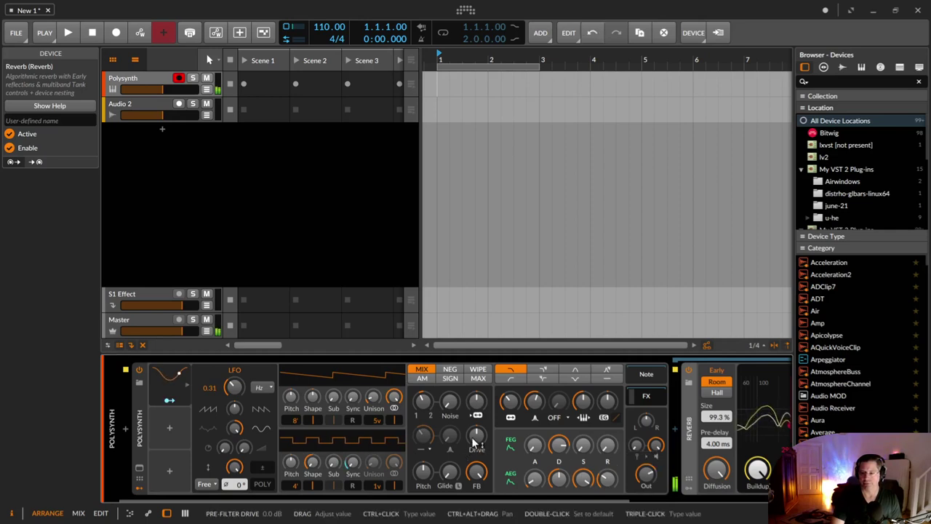
drag(477, 435, 477, 429)
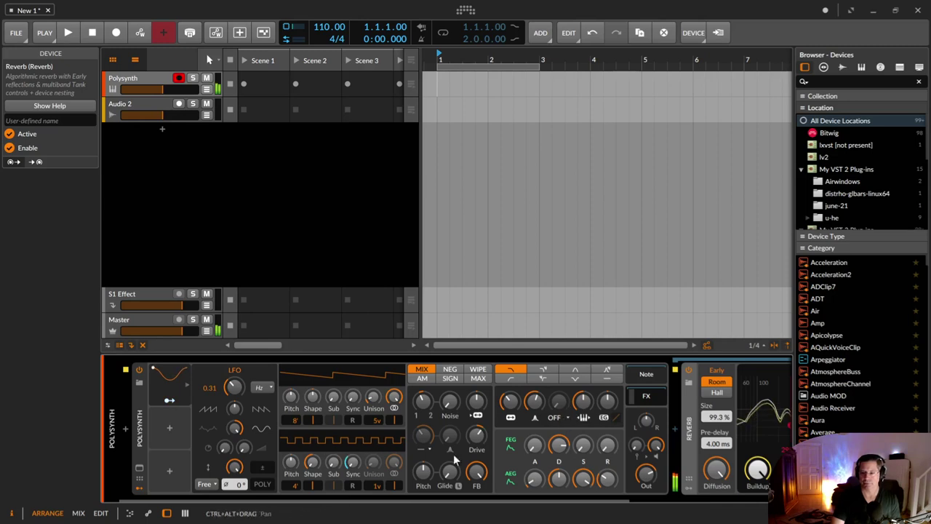
Switch the pre-filter high-pass type to High-pass (2-pole) and tune its cutoff frequency
click(424, 449)
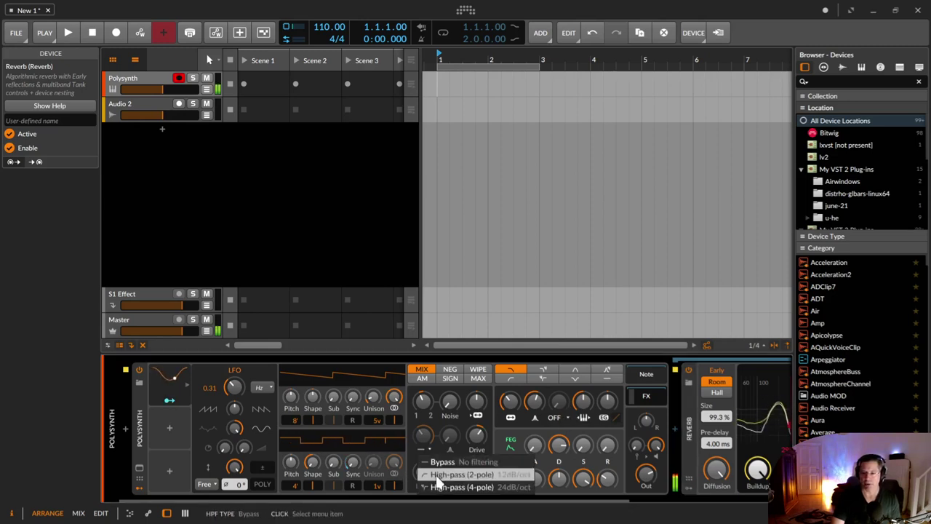
click(439, 474)
drag(423, 435, 423, 434)
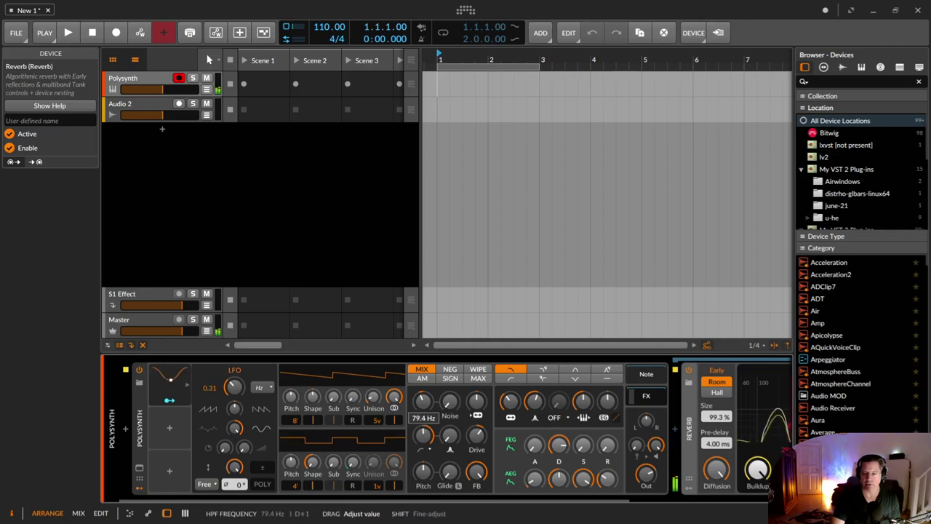
drag(423, 434, 426, 444)
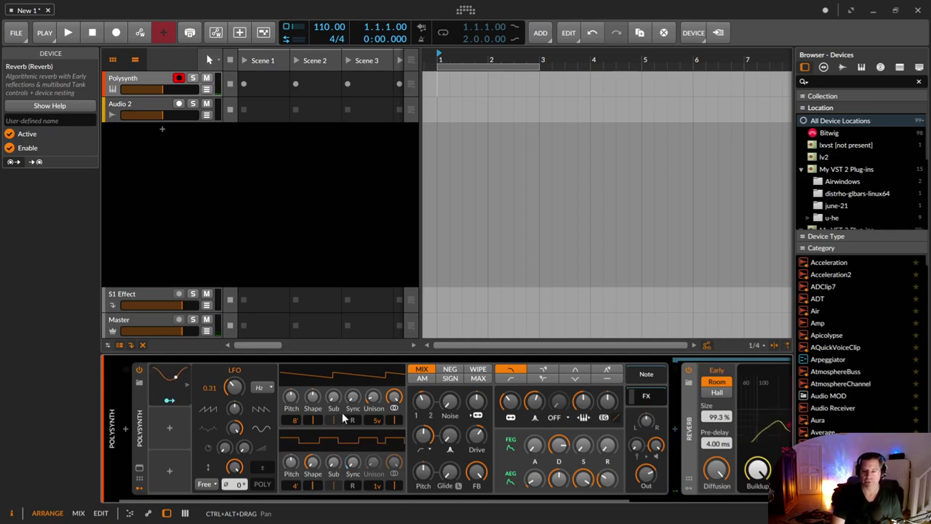
Raise oscillator 1's sub level to about 13%
drag(334, 400, 335, 393)
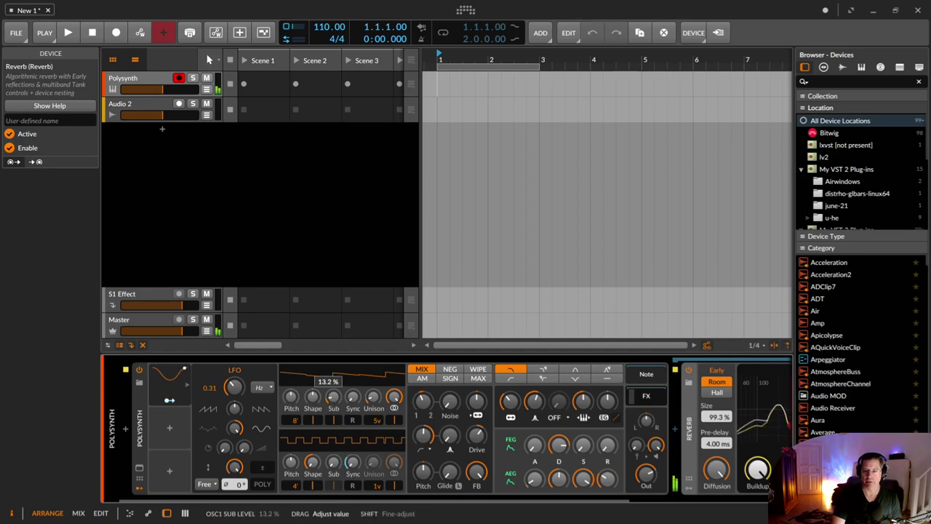
drag(334, 399, 333, 400)
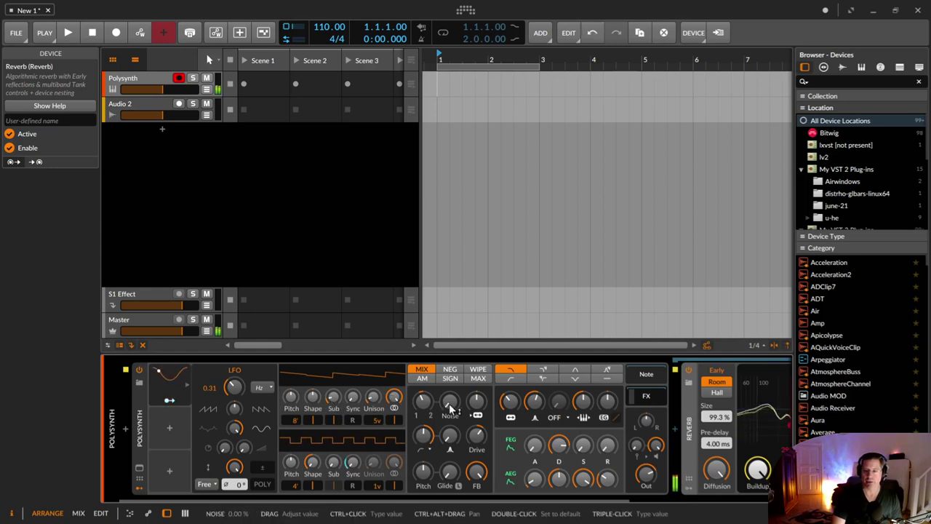
Add a Ramp modulator to Polysynth's next empty modulator slot
click(167, 429)
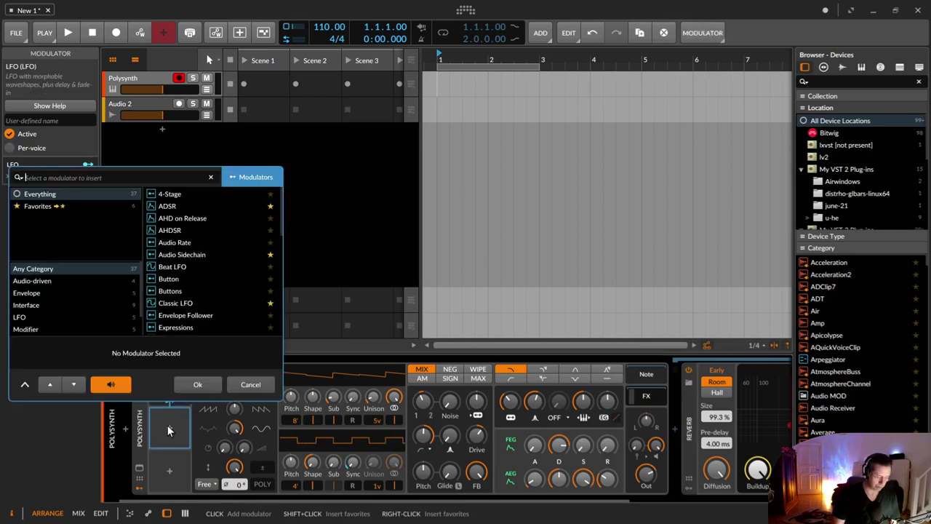
text(ramp)
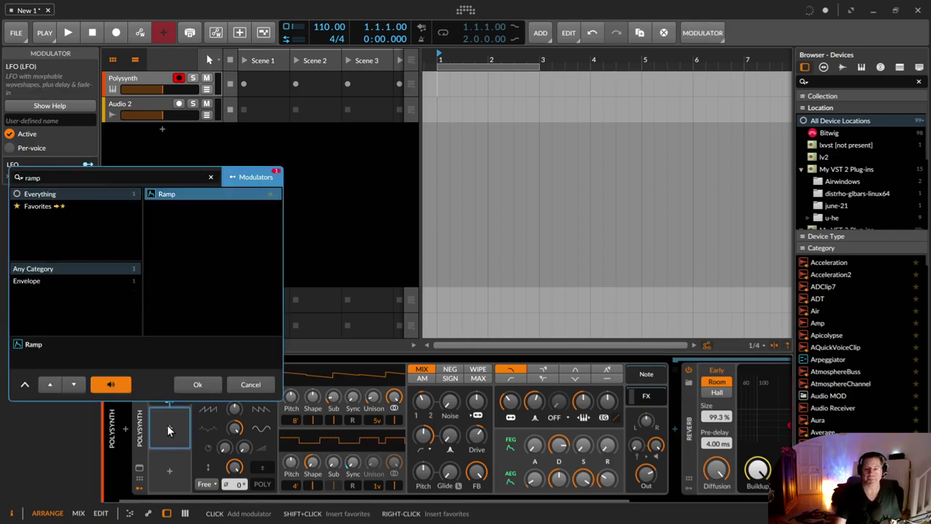
click(197, 385)
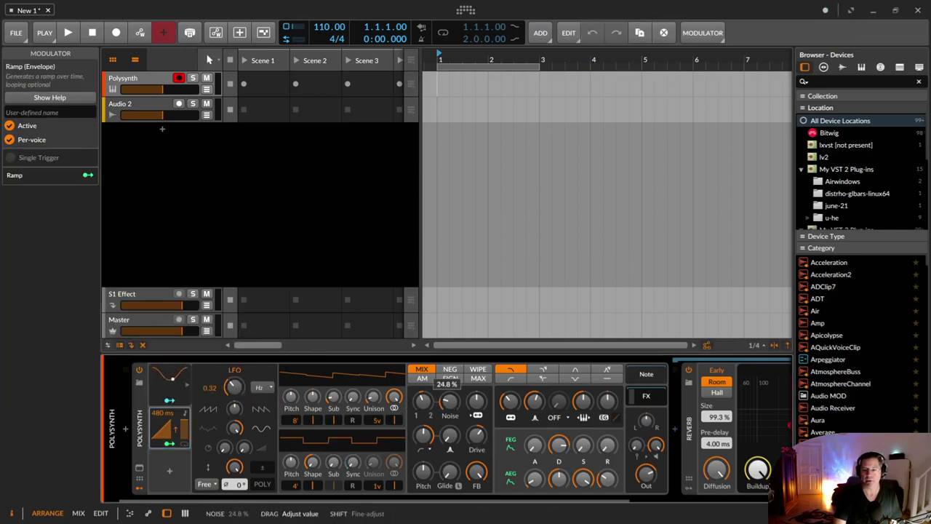
Raise Polysynth's noise level and assign the Ramp to modulate it by -0.612
drag(449, 401, 451, 420)
click(169, 443)
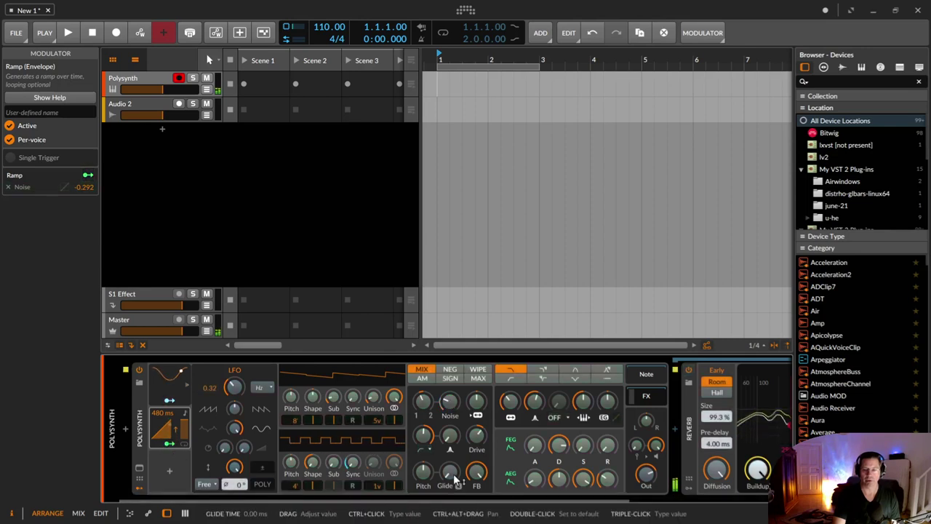
drag(450, 404, 449, 409)
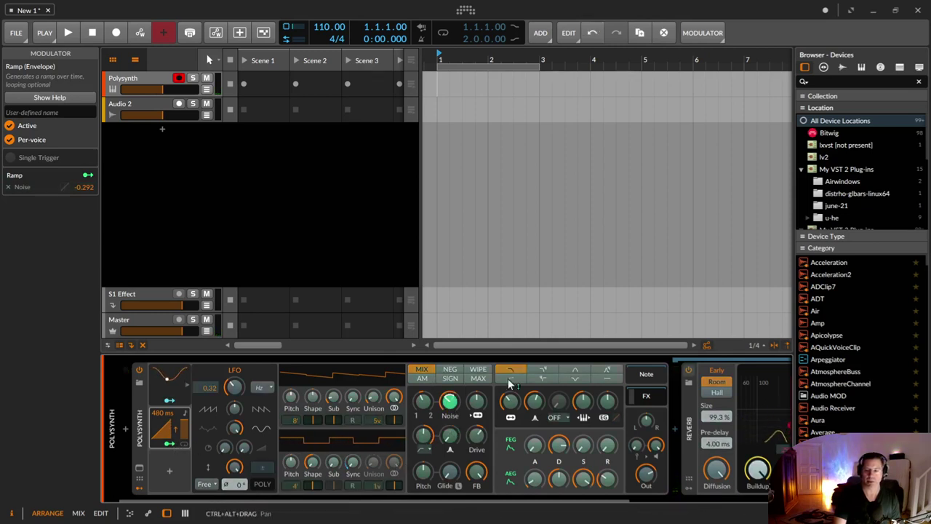
drag(455, 407, 454, 434)
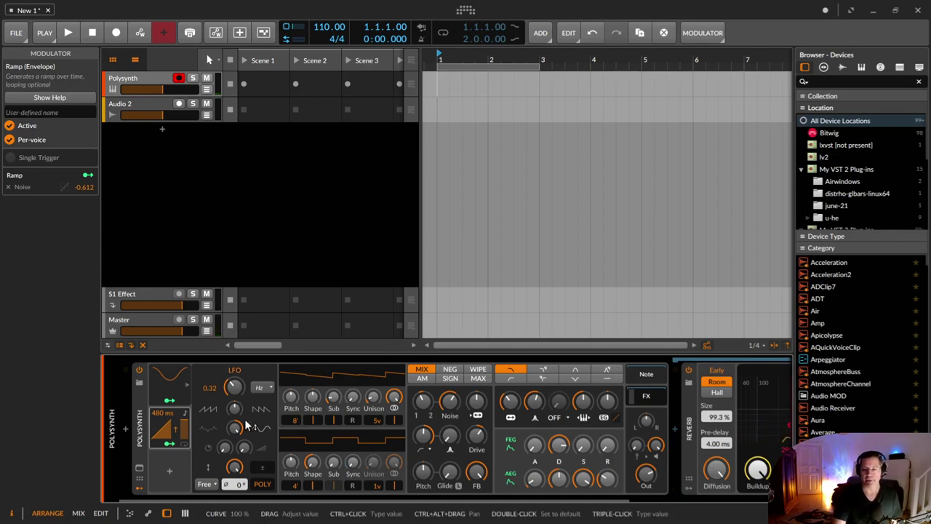
Start saving the Polysynth as a library preset named "Funky Pad" in the Pad category
click(141, 419)
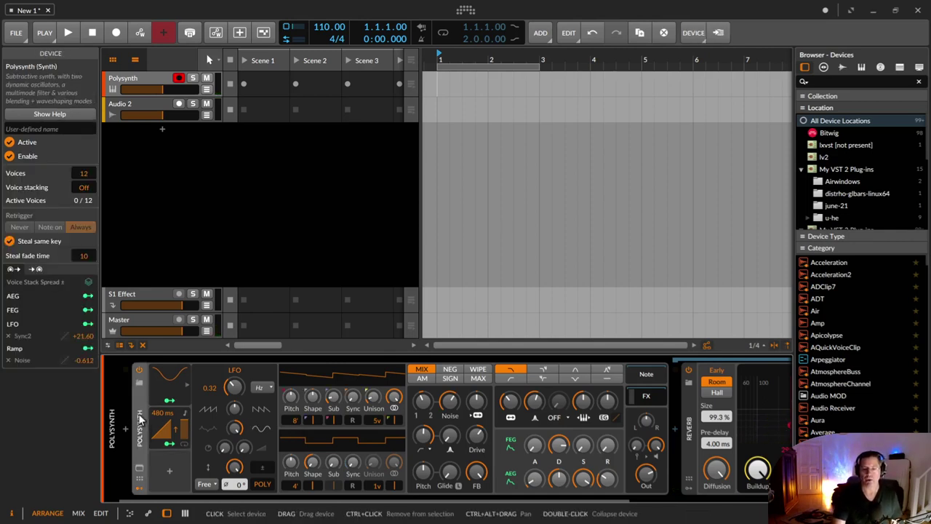
right_click(141, 419)
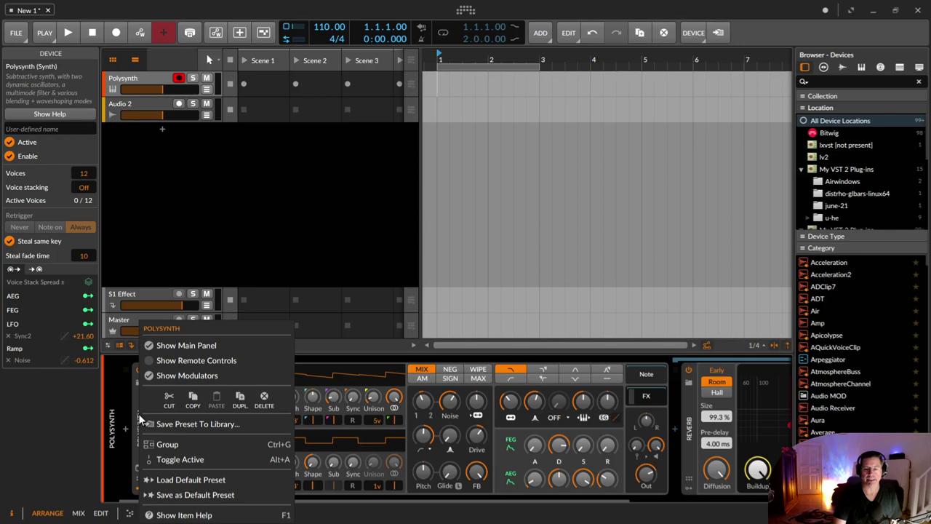
click(223, 428)
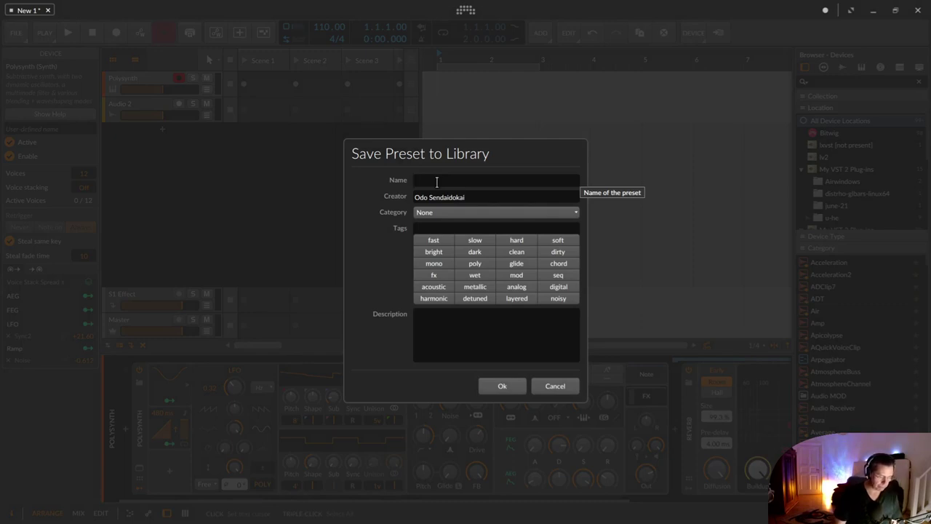
text(Funky Pad)
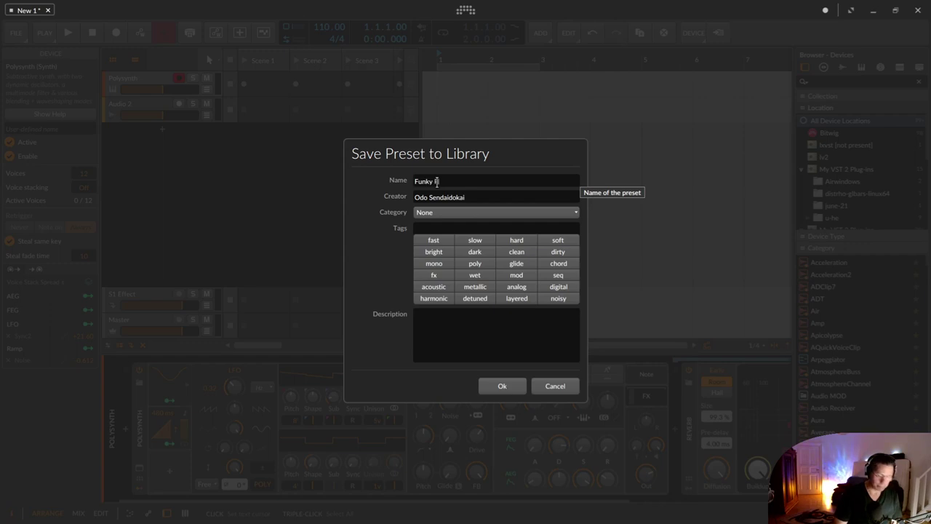
click(470, 212)
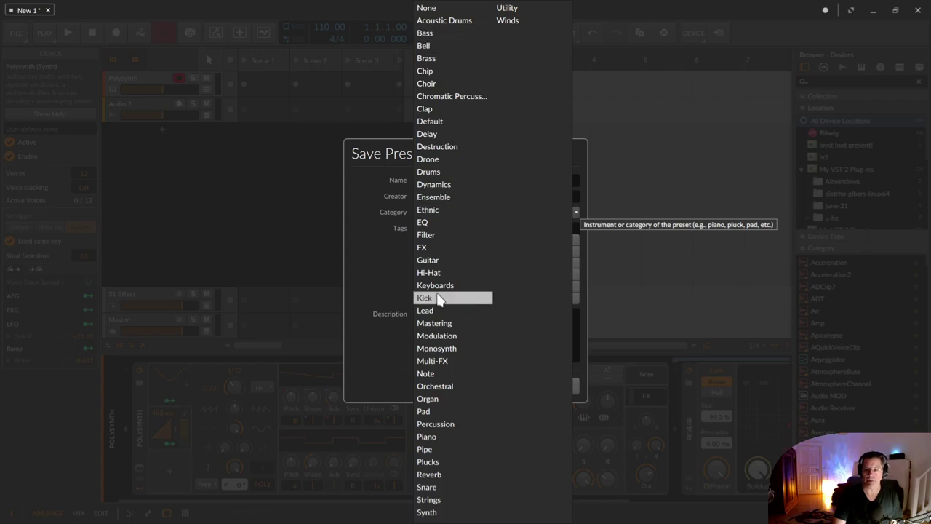
click(443, 411)
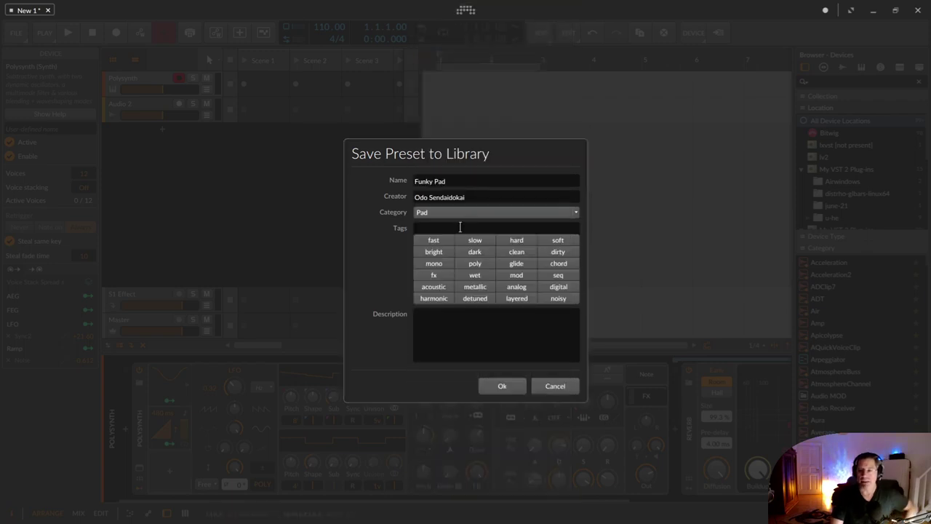
Tag the preset as soft, slow, dark, poly and analog
click(557, 241)
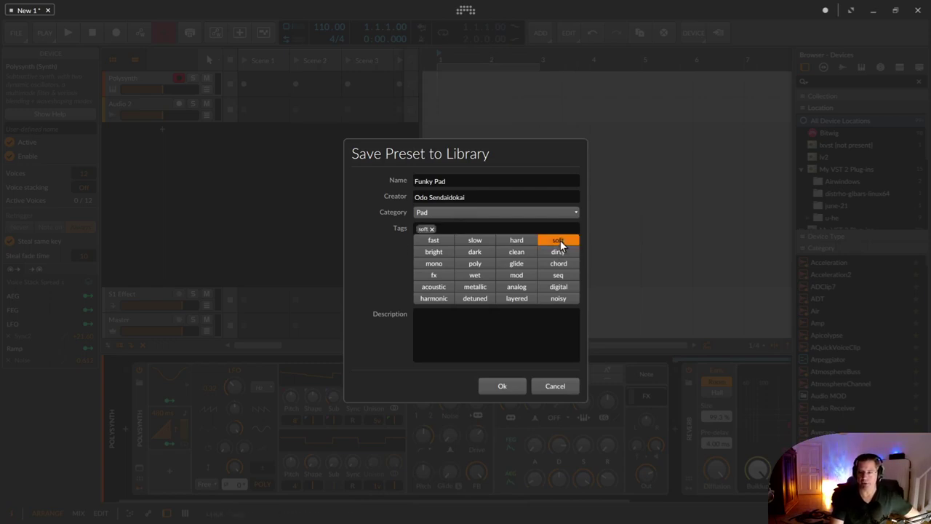
click(487, 242)
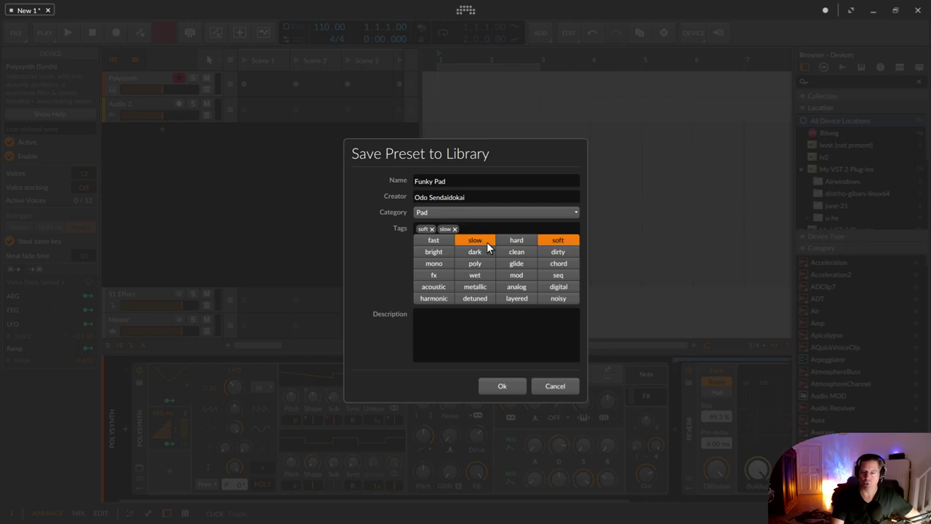
click(474, 251)
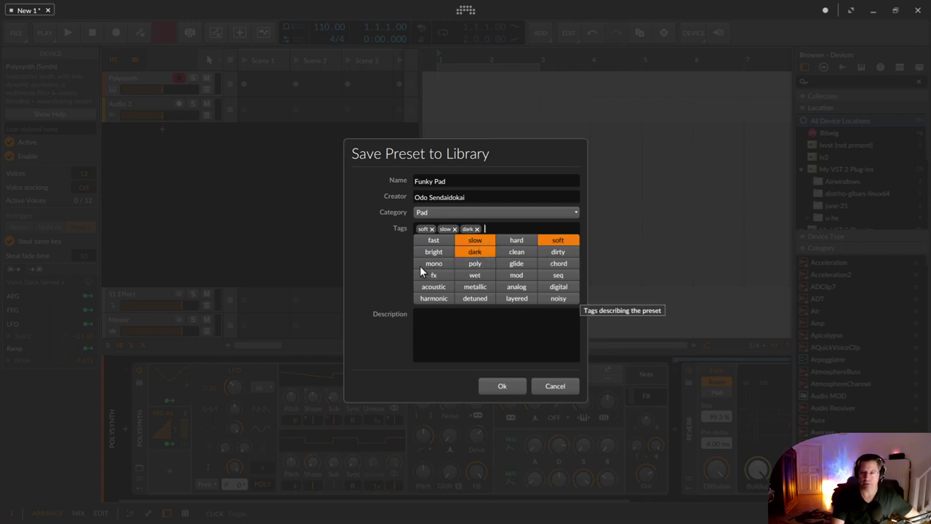
click(486, 269)
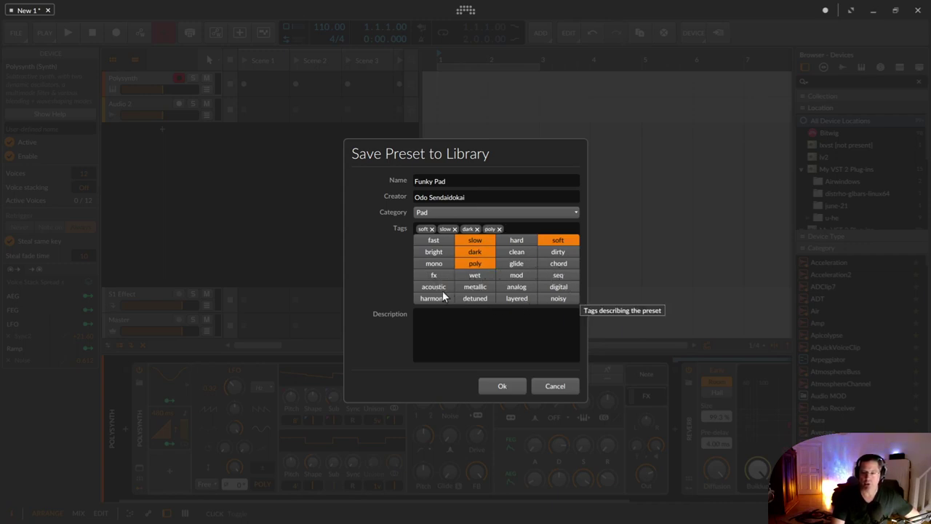
click(518, 288)
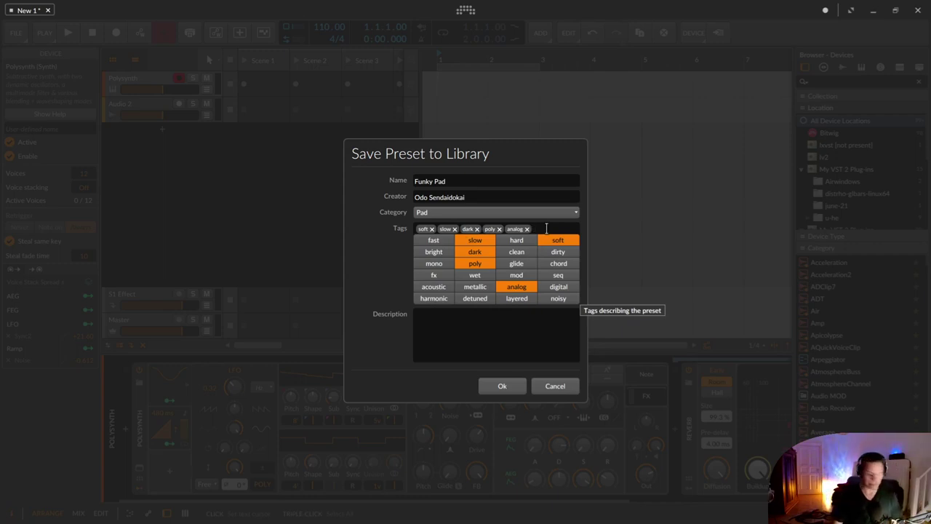
Add a custom tag with the creator's first name to the preset
text(d)
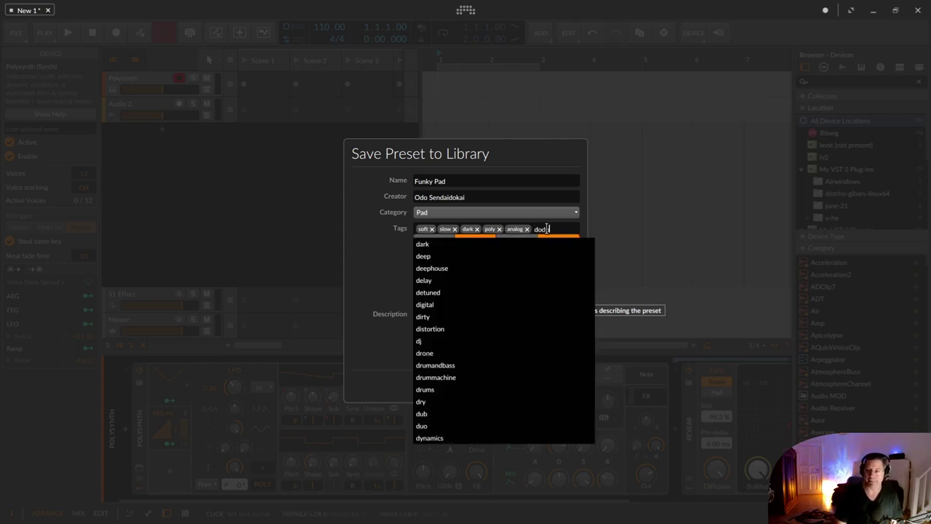
text(od)
key(BackSpace)
key(BackSpace)
key(BackSpace)
text(odo)
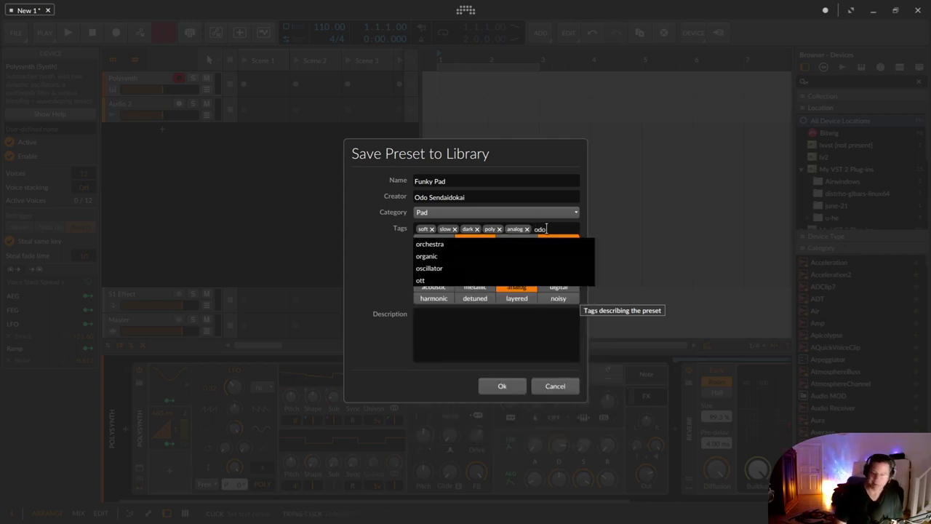
key(Return)
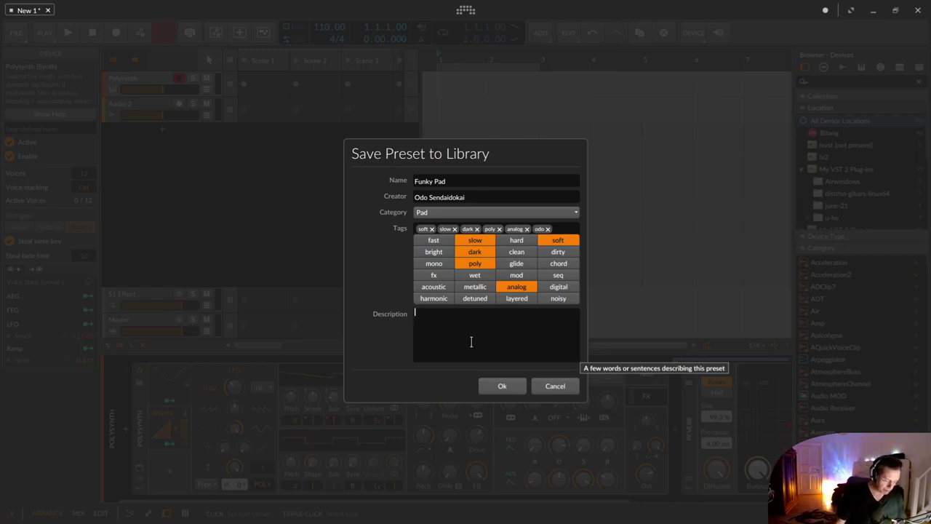
Describe the preset as "warmer dunkler Pad Sound" and save it to the library
text(Dunk)
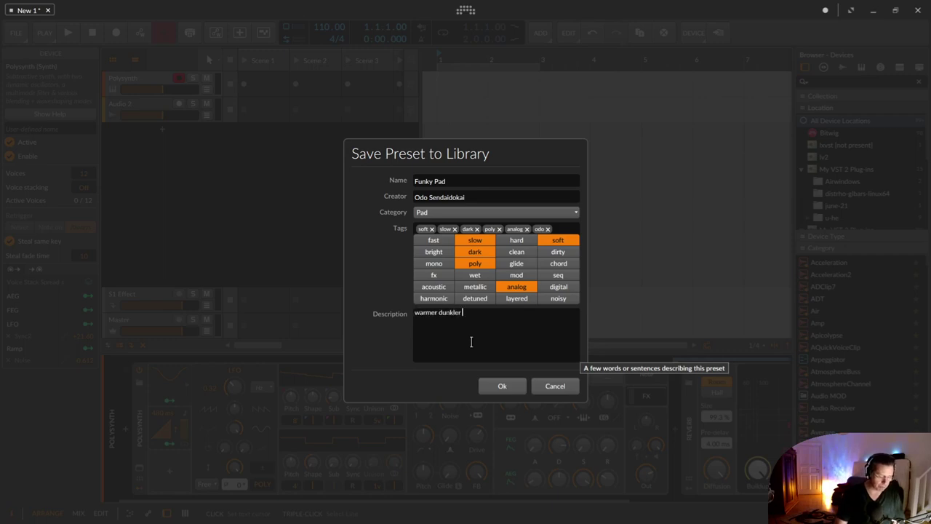
text(Pa)
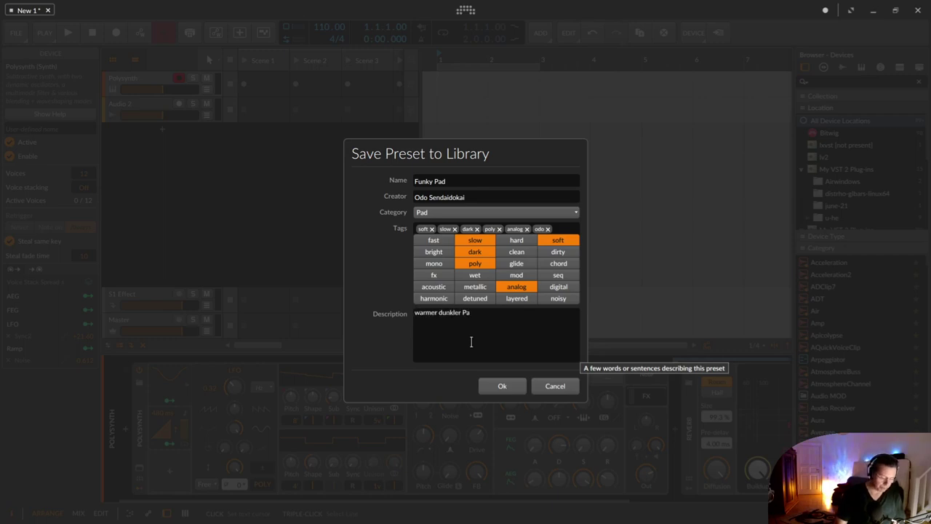
text(d Sound)
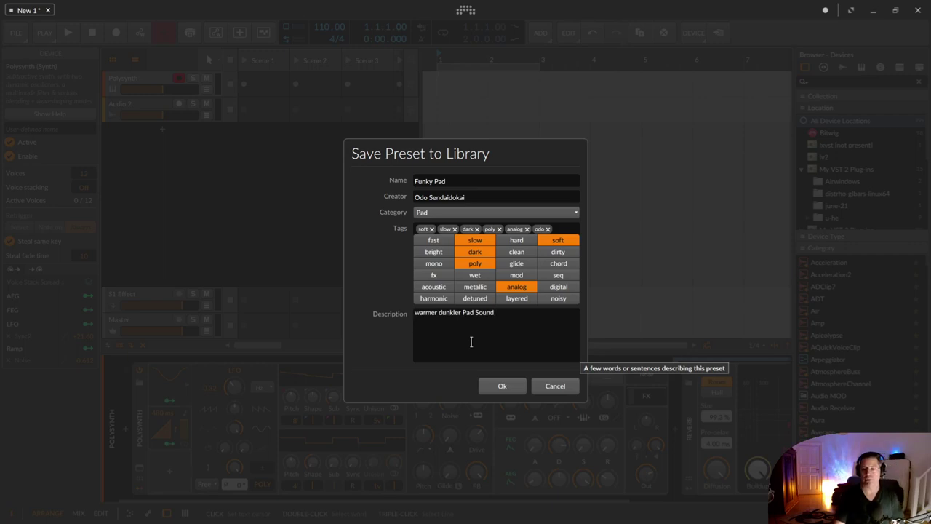
click(497, 381)
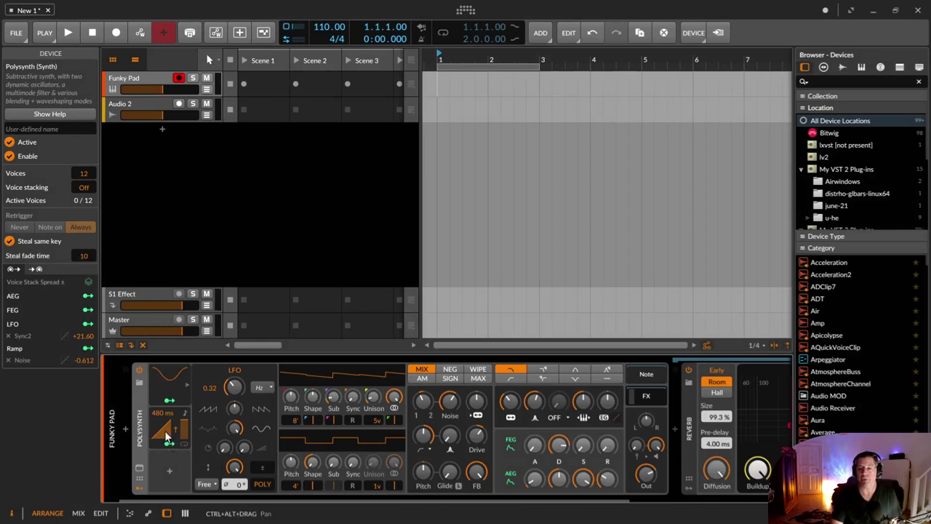
Search Polysynth's replacement presets for "dar" and preview Dark Pad
click(139, 382)
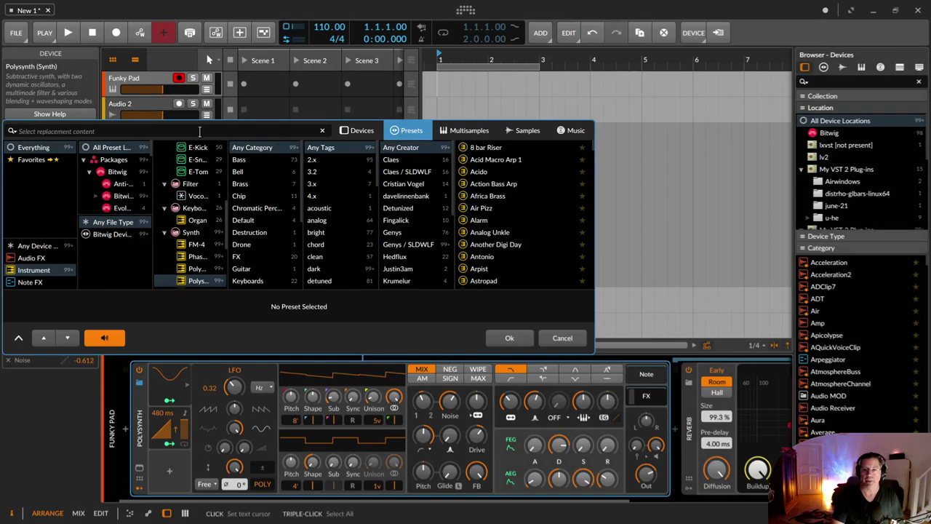
text(dar)
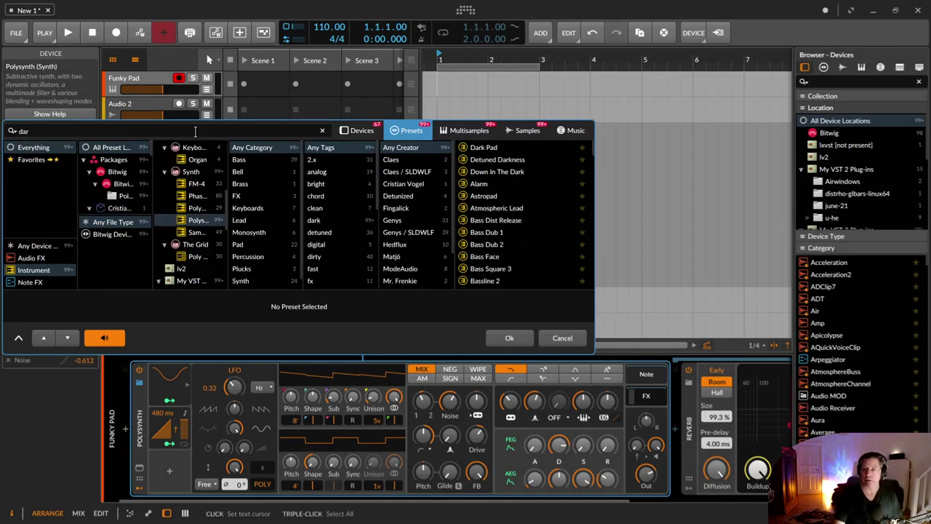
click(479, 149)
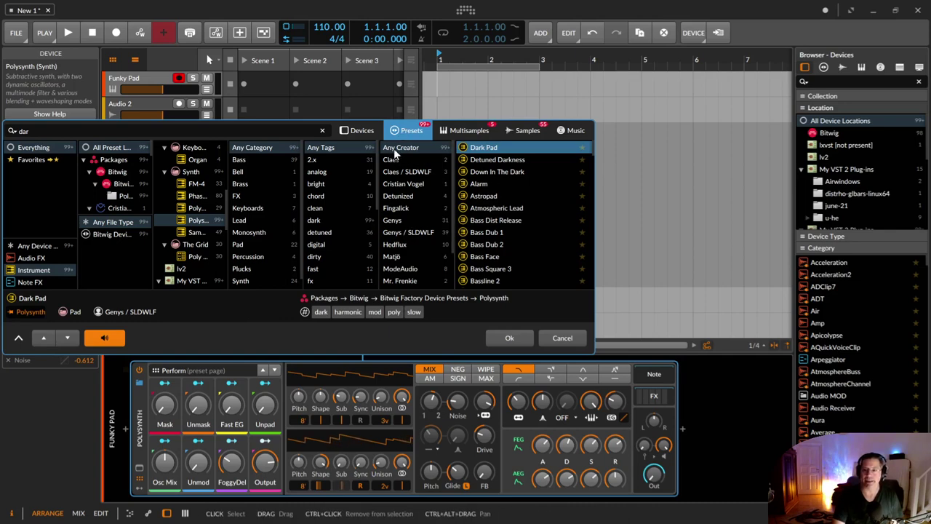
Filter the presets by the Funky Pad creator's full name and load Funky Pad into Polysynth
drag(452, 166, 454, 203)
click(416, 246)
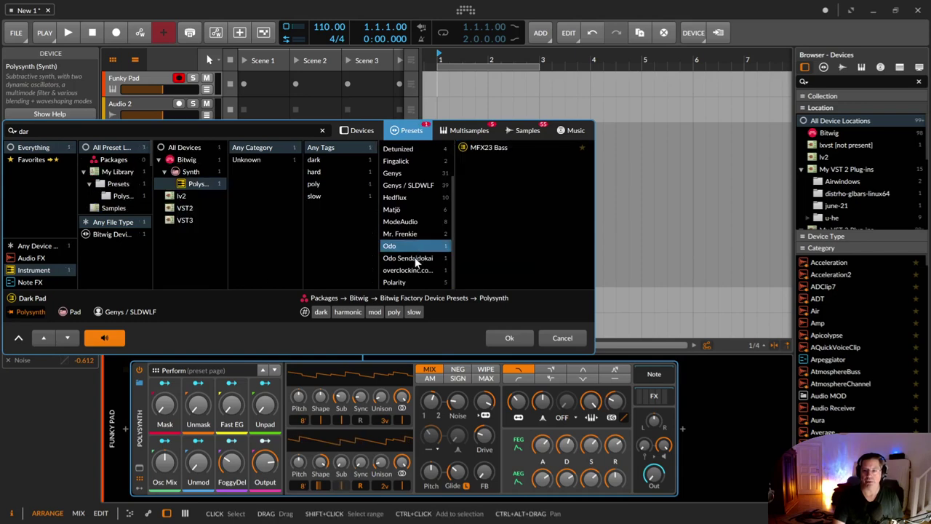
click(415, 260)
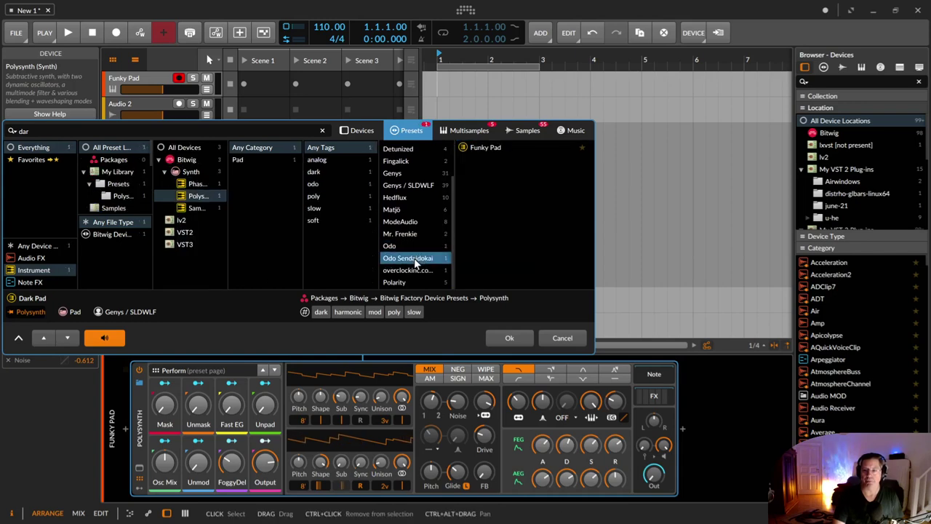
click(491, 150)
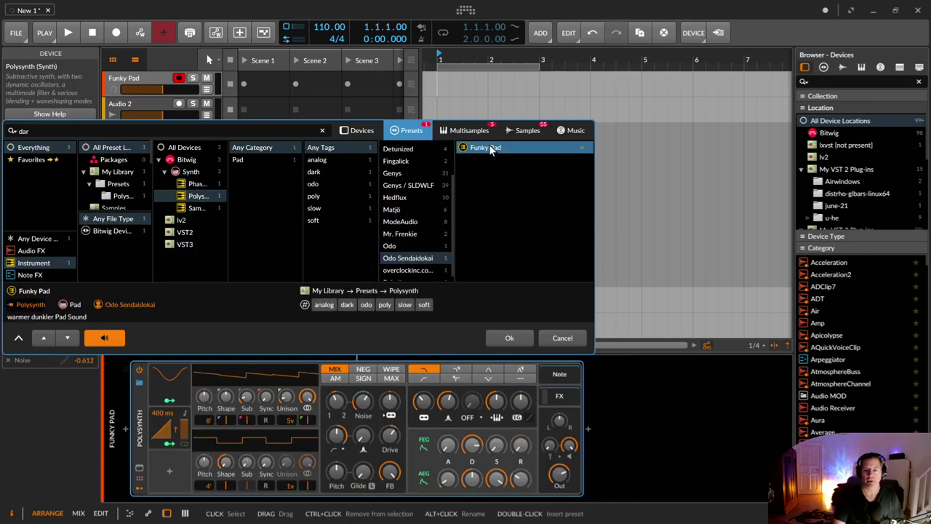
double_click(491, 149)
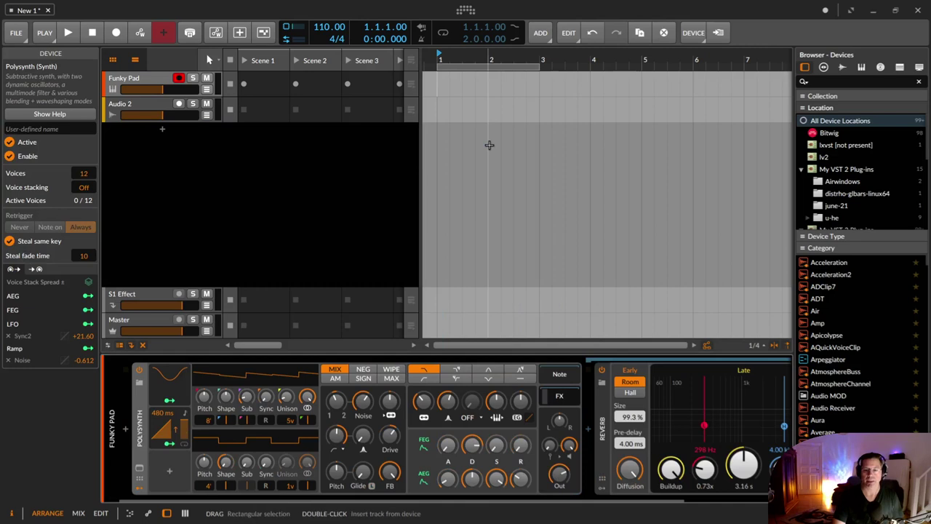
Hide Polysynth's FX chain with the Reverb and show it again
click(560, 399)
click(560, 400)
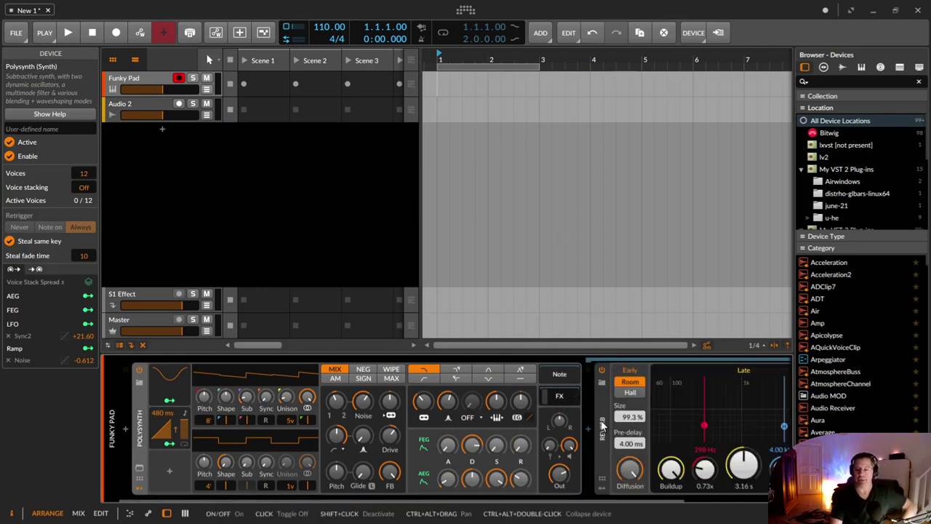
click(577, 394)
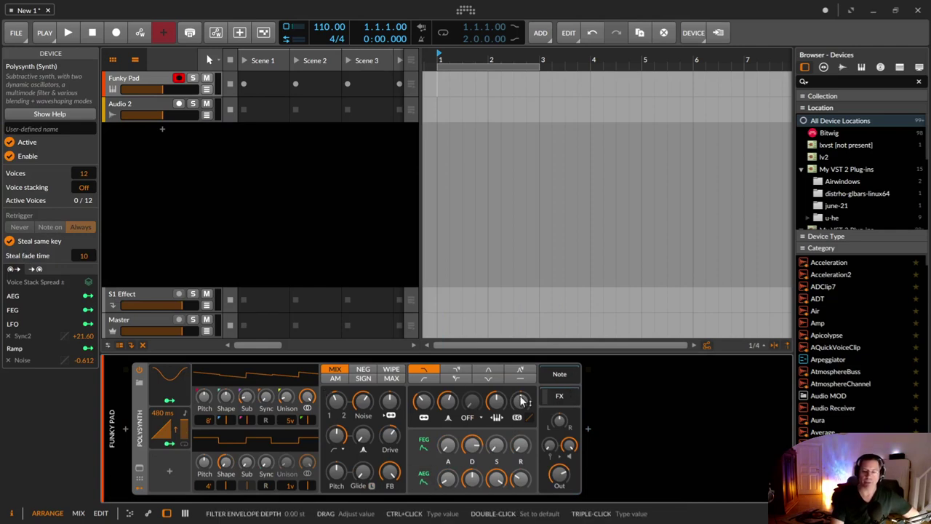
click(559, 397)
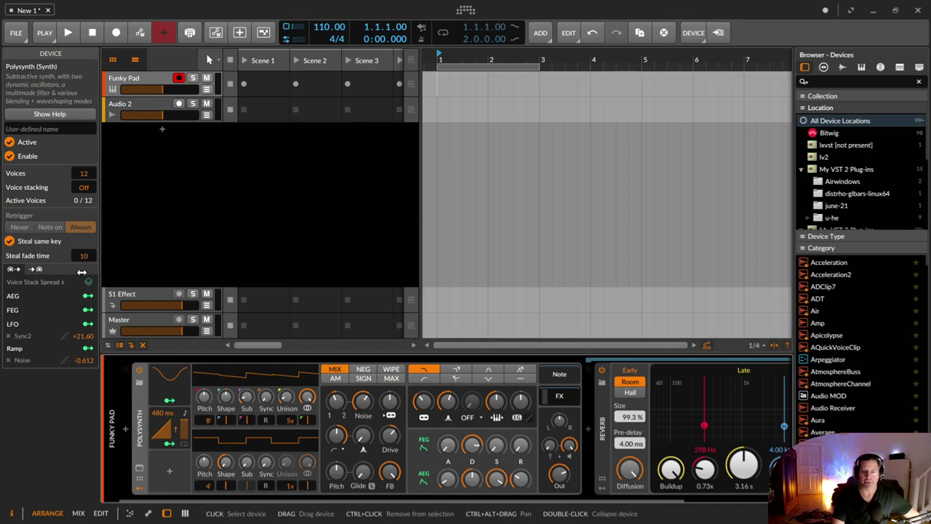
Give the Polysynth device the user-defined name Funky Pad
click(52, 129)
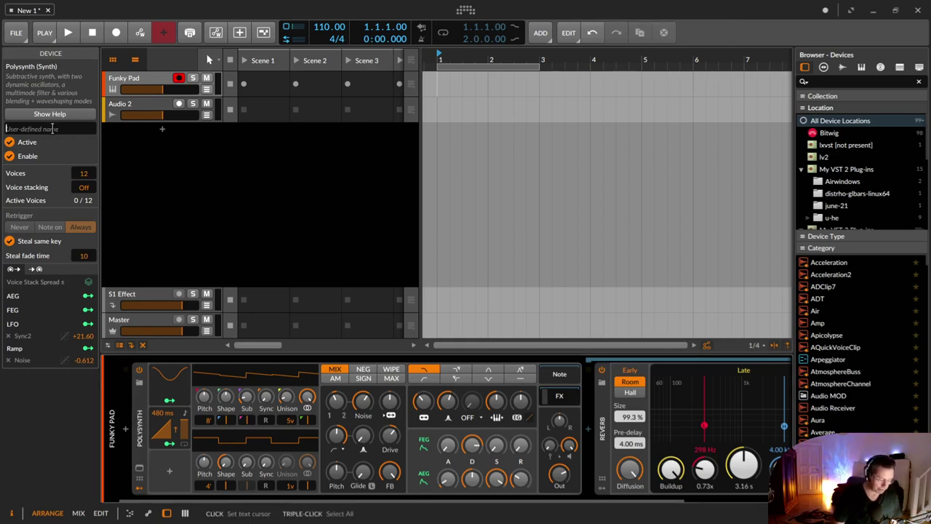
text(Funky)
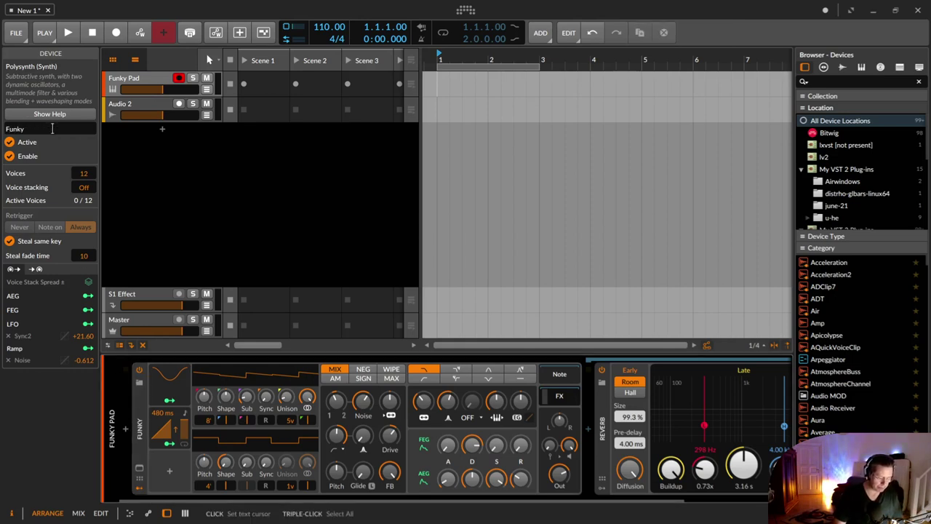
text( Pad)
key(Return)
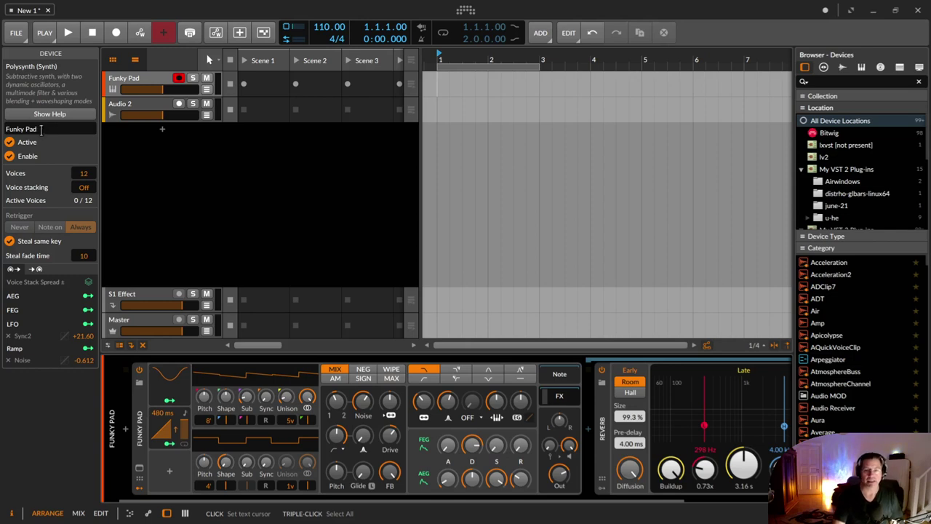
Save the renamed device to the library as Funky Pad, replacing the existing preset
right_click(143, 444)
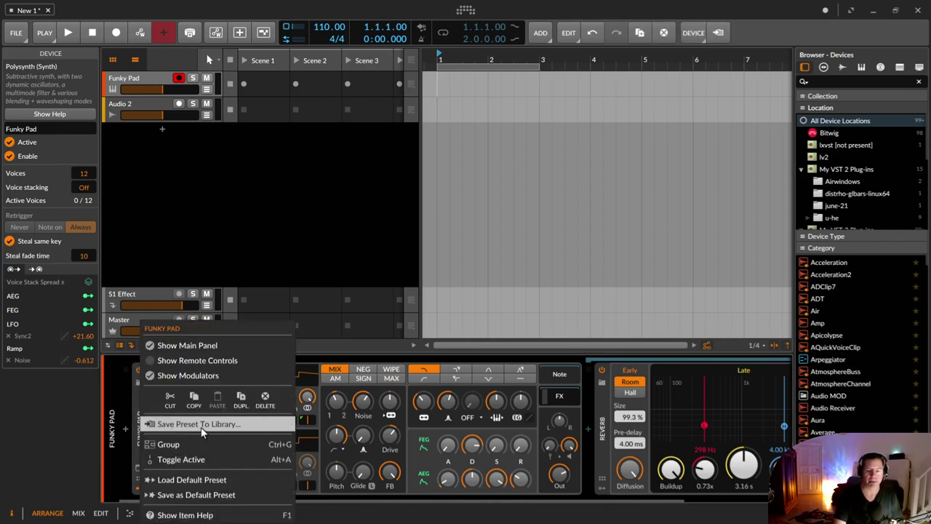
click(211, 426)
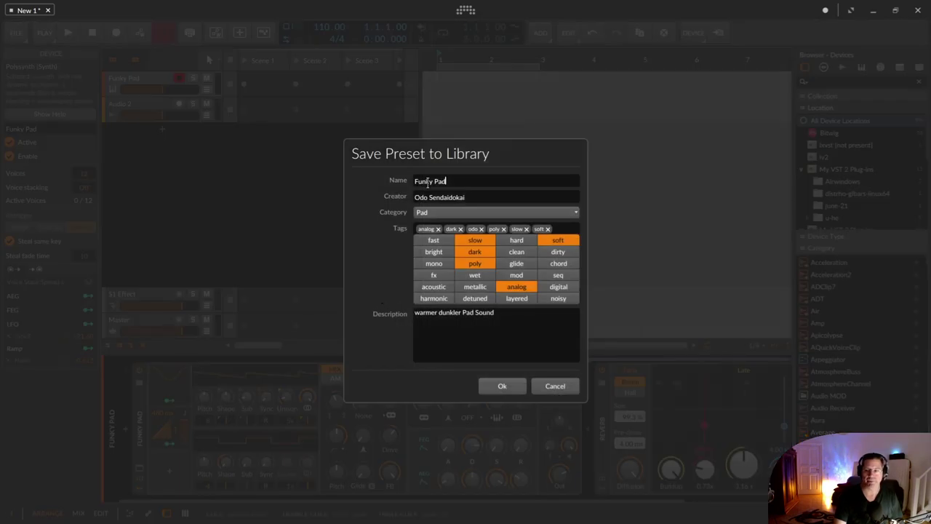
click(502, 386)
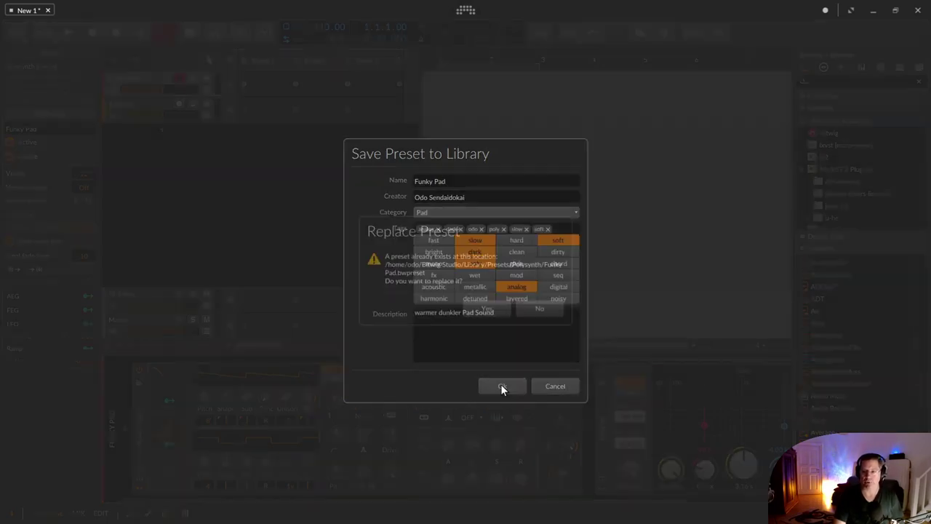
click(486, 309)
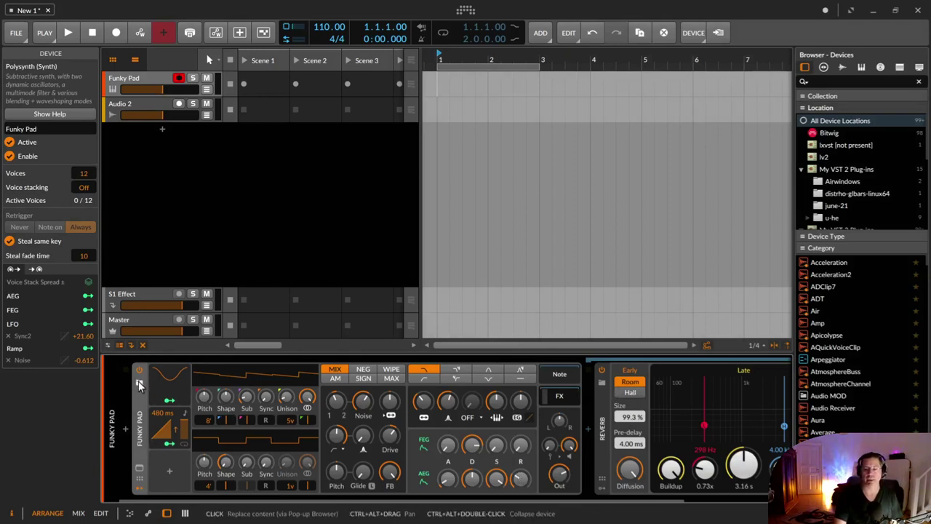
Open the device's replacement presets, clear the search text and look through the preset locations and device list
click(141, 385)
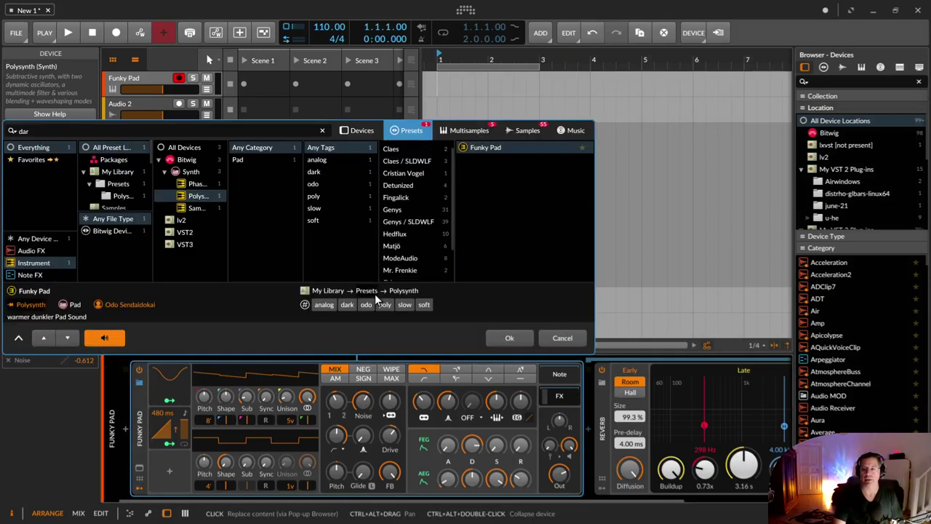
click(513, 144)
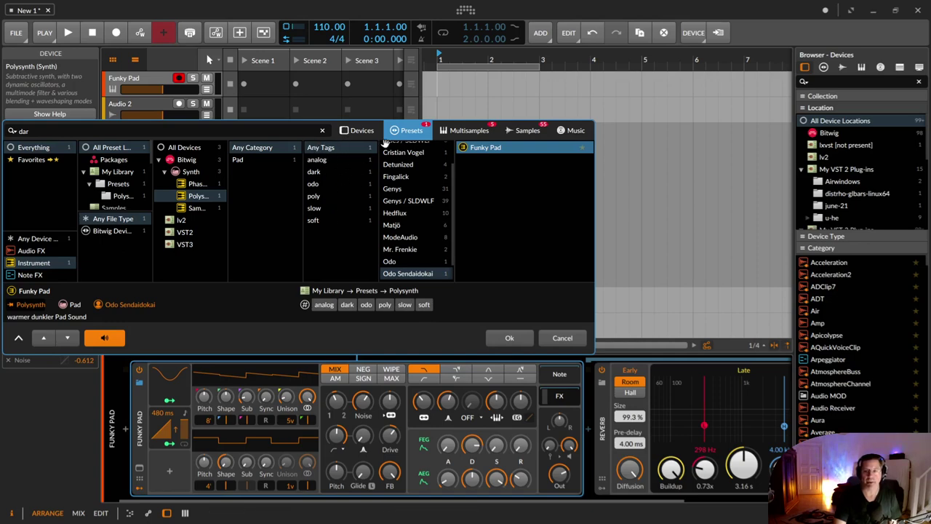
click(198, 196)
click(322, 130)
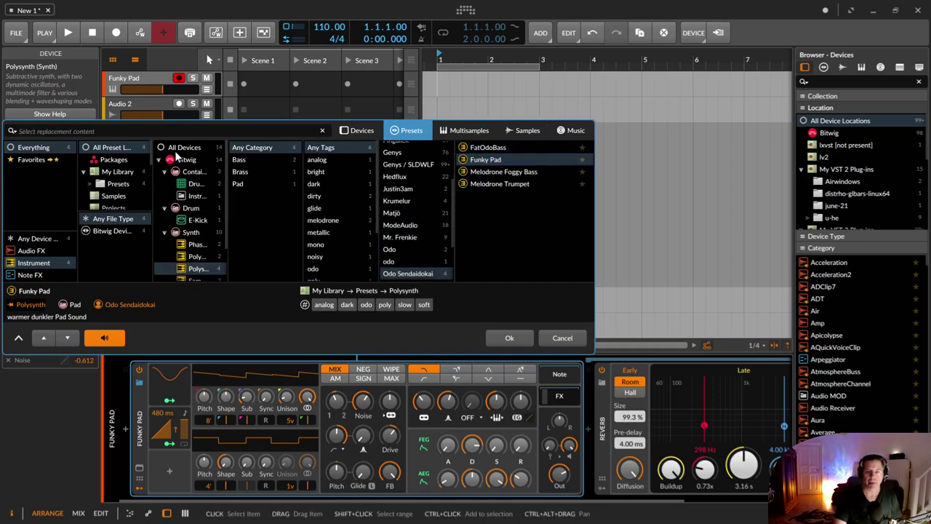
scroll(177, 210, down, 2)
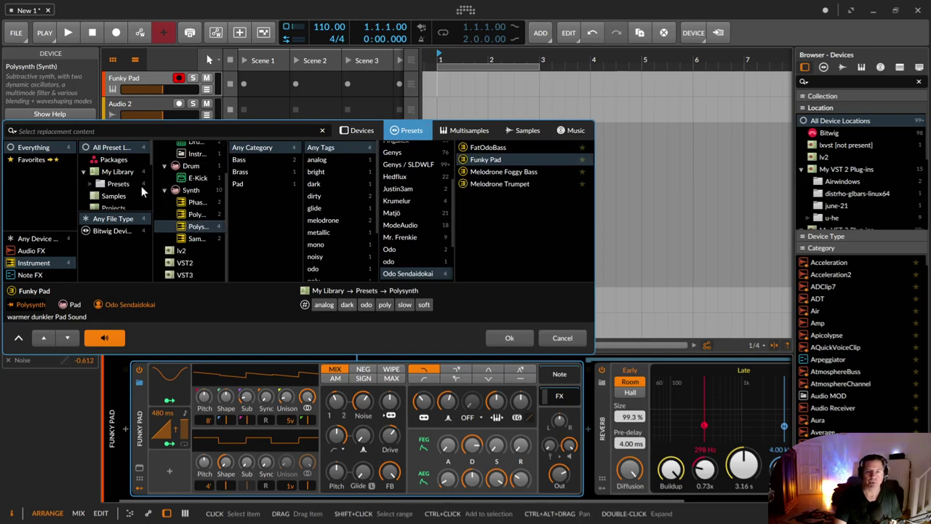
scroll(113, 173, down, 3)
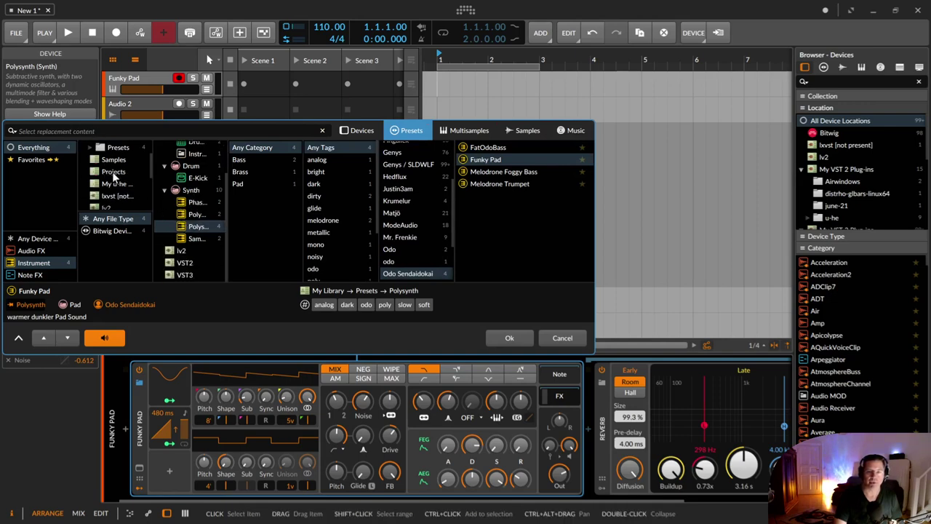
scroll(113, 177, up, 3)
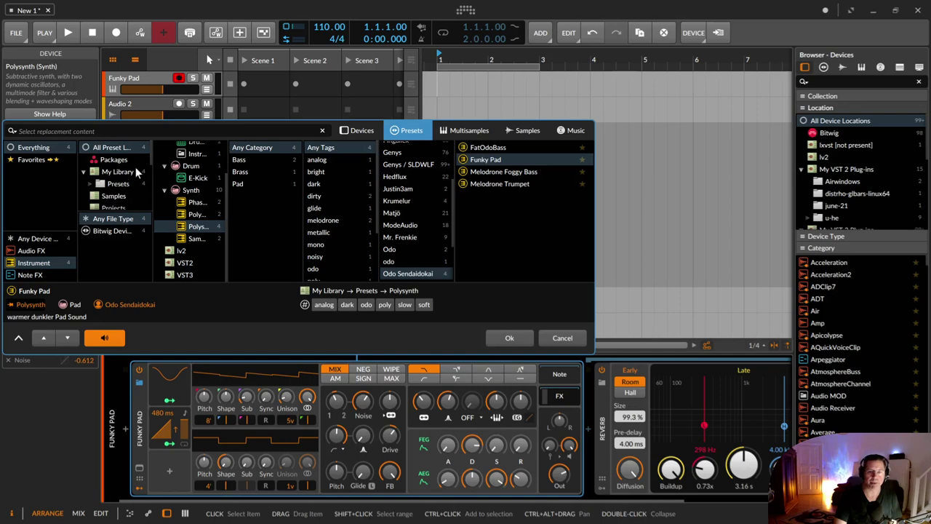
scroll(114, 180, down, 3)
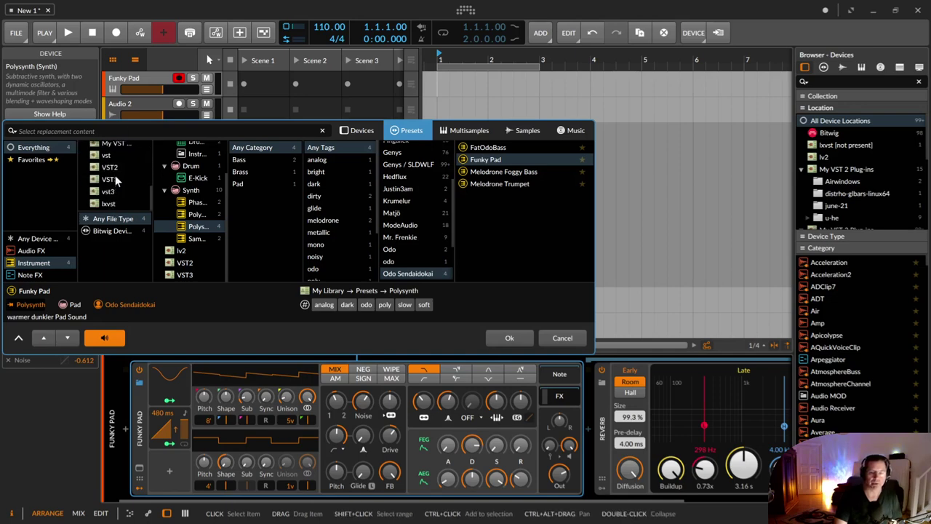
scroll(114, 178, up, 3)
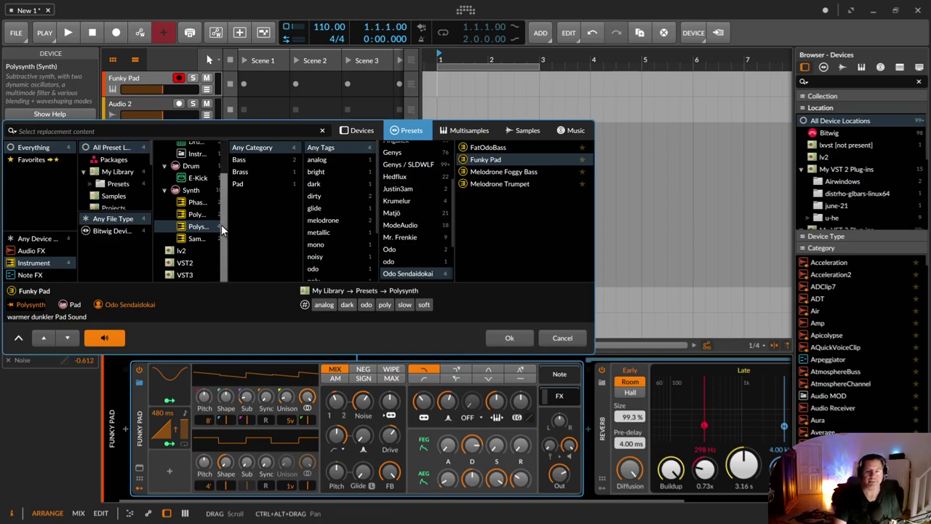
Broaden the instrument preset filter to all Bitwig devices and any creator, and look through the listed presets
click(35, 265)
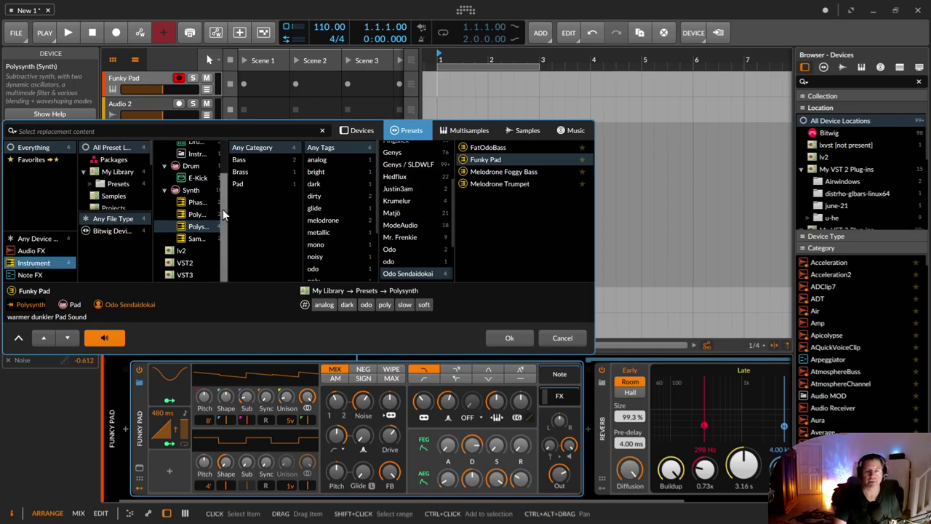
drag(224, 224, 223, 166)
click(203, 159)
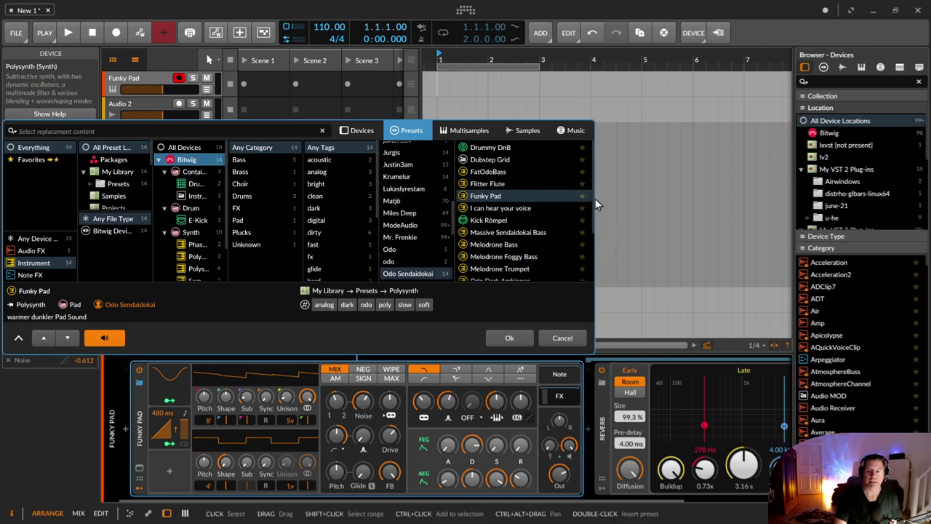
scroll(591, 171, down, 2)
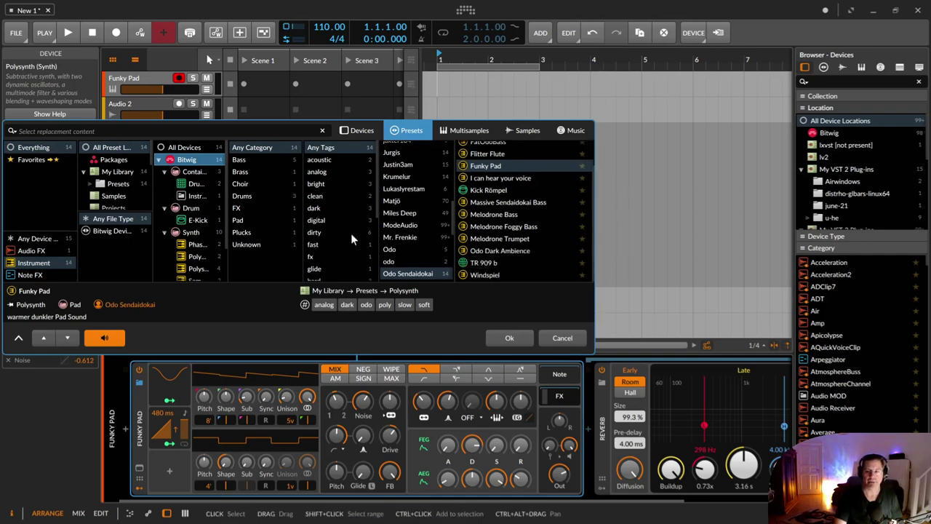
scroll(422, 150, up, 10)
click(420, 147)
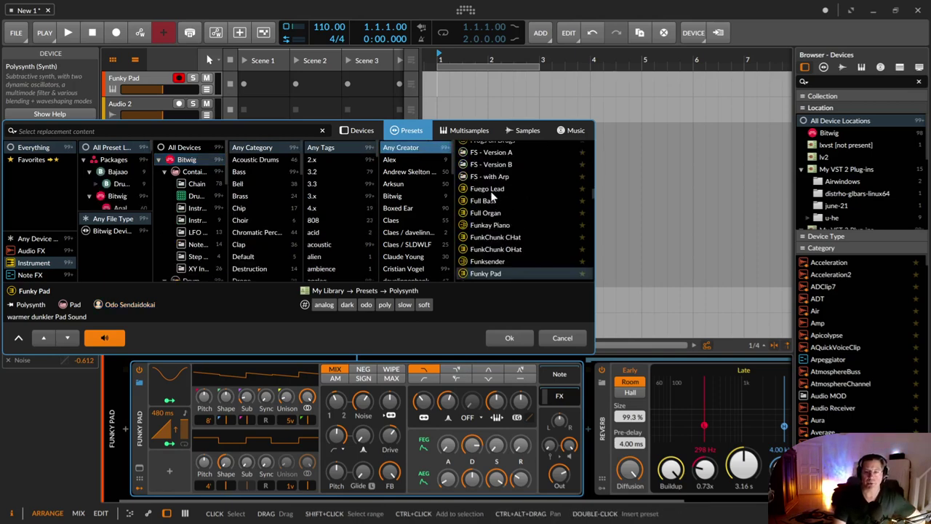
Widen the preset browser, filter the presets to Polysynth and load Funky Pad
scroll(191, 207, down, 5)
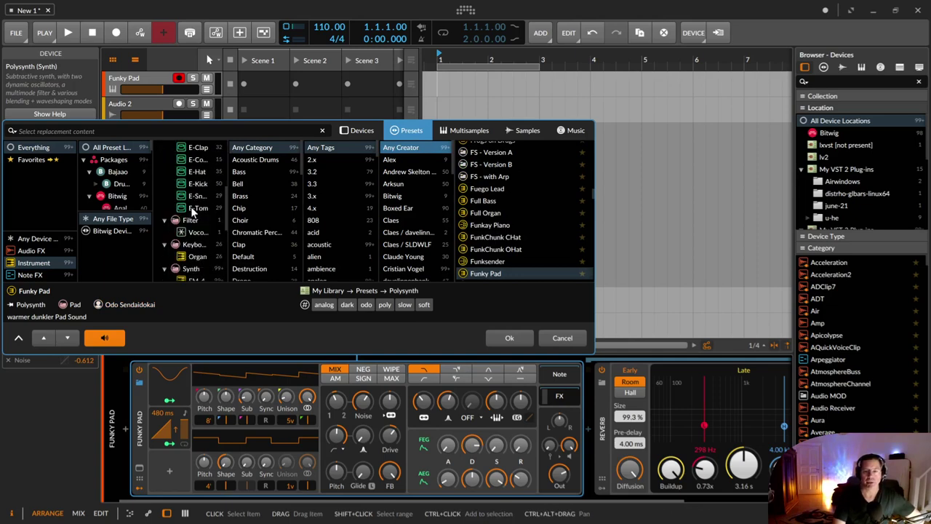
scroll(191, 206, down, 3)
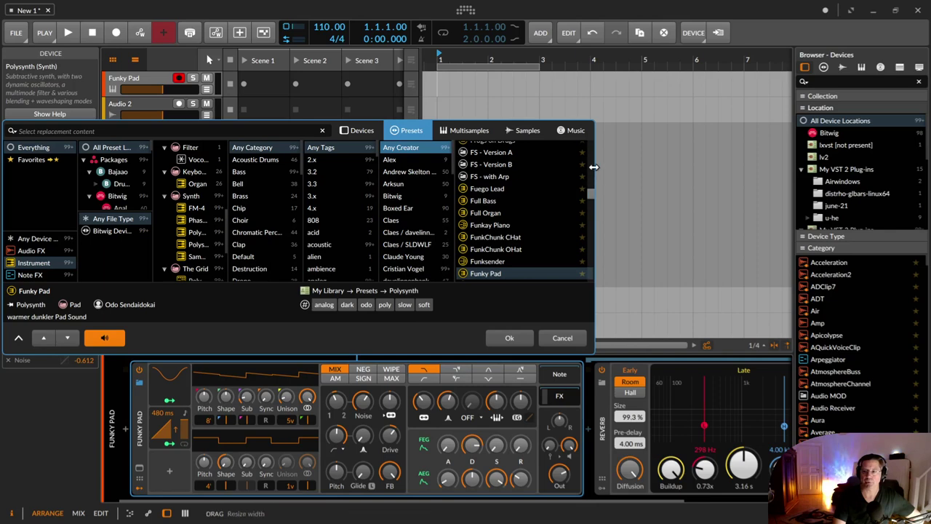
drag(594, 167, 784, 167)
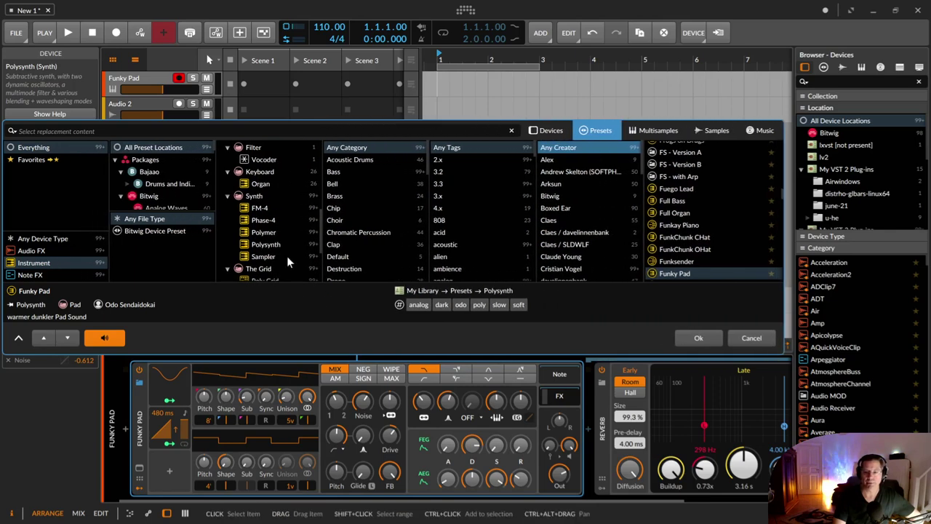
click(269, 244)
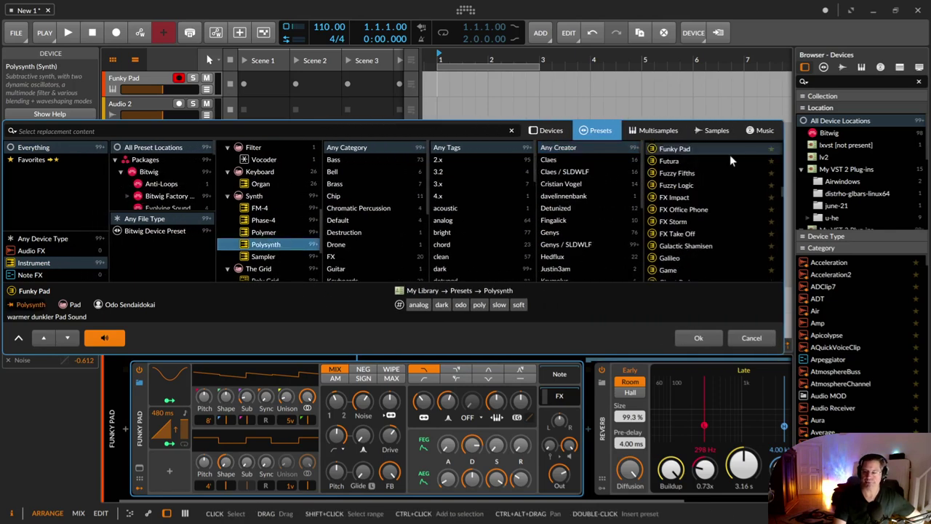
scroll(736, 208, up, 5)
scroll(735, 208, down, 7)
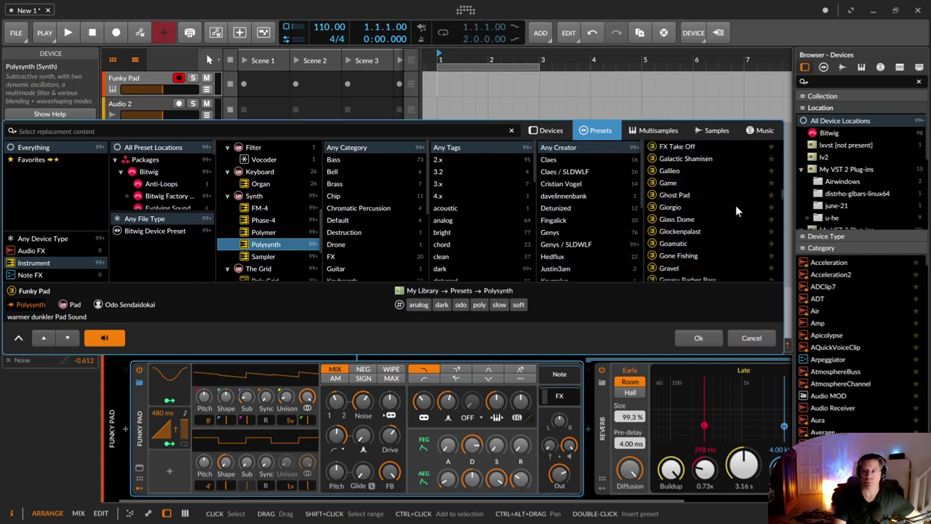
scroll(736, 209, up, 3)
double_click(689, 191)
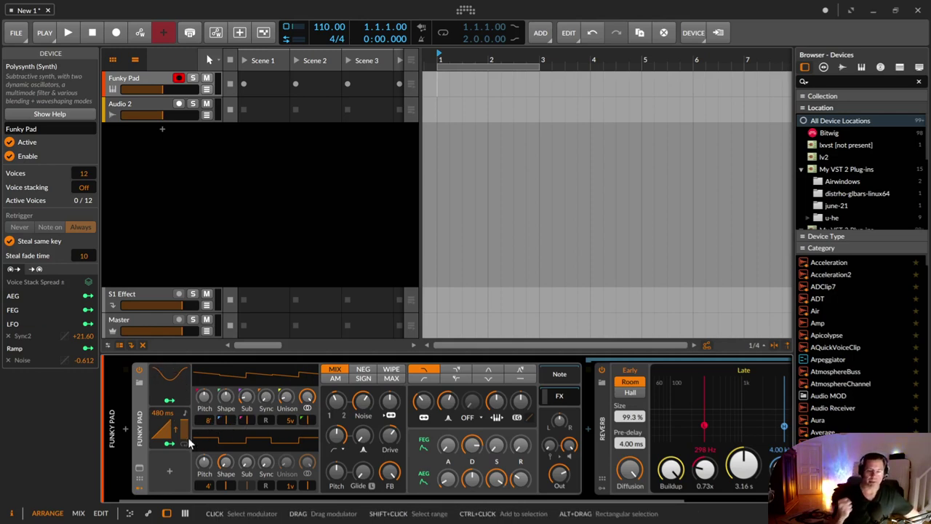
Show Funky Pad's remote controls and add a new preset page in the Remote Controls Editor
click(139, 478)
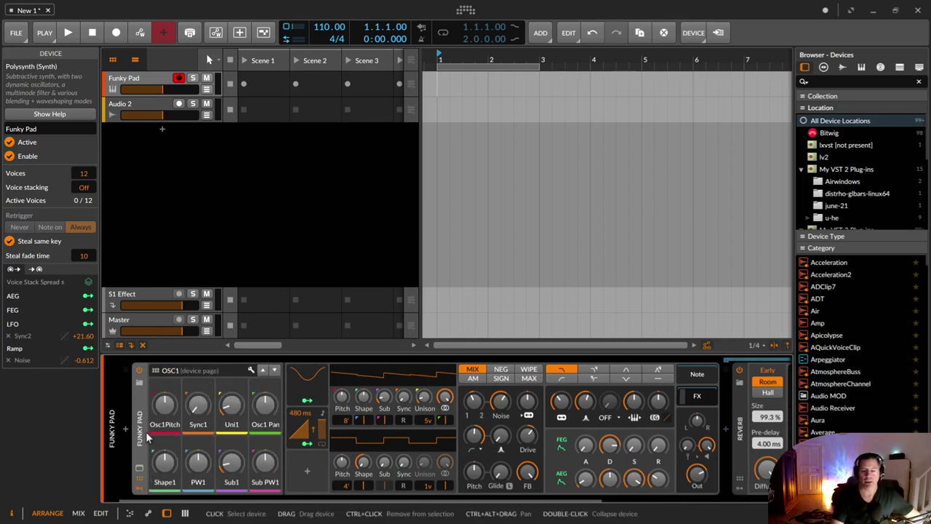
click(141, 481)
click(140, 481)
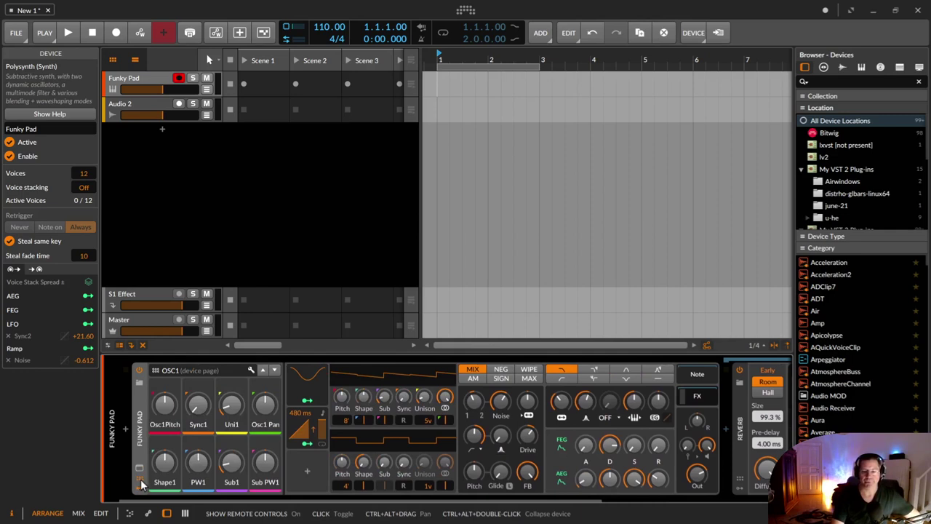
click(251, 371)
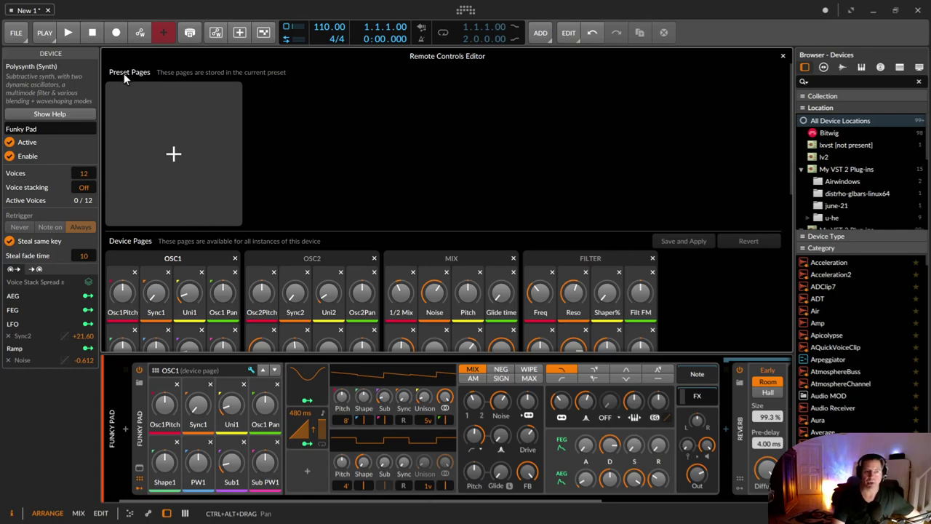
click(175, 155)
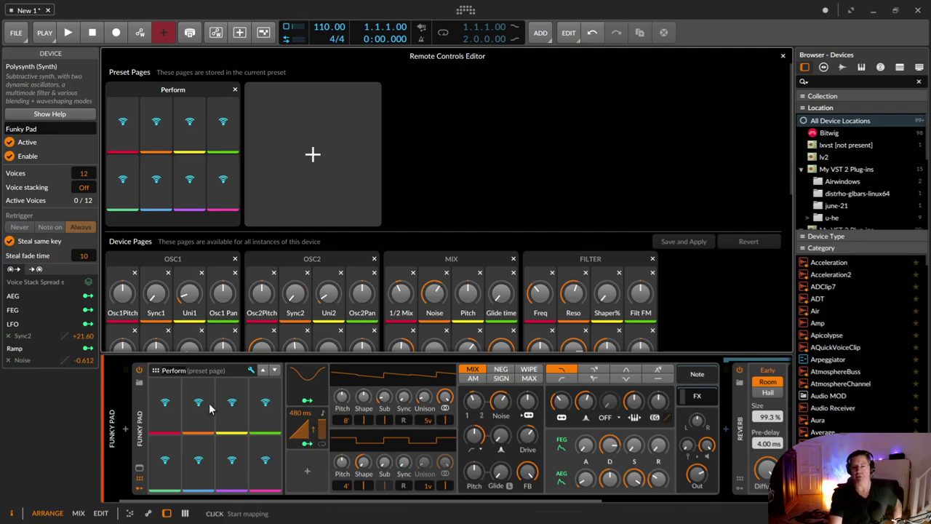
Map the first remote control of the new preset page to the Reverb's on/off switch and toggle it repeatedly to test
click(166, 407)
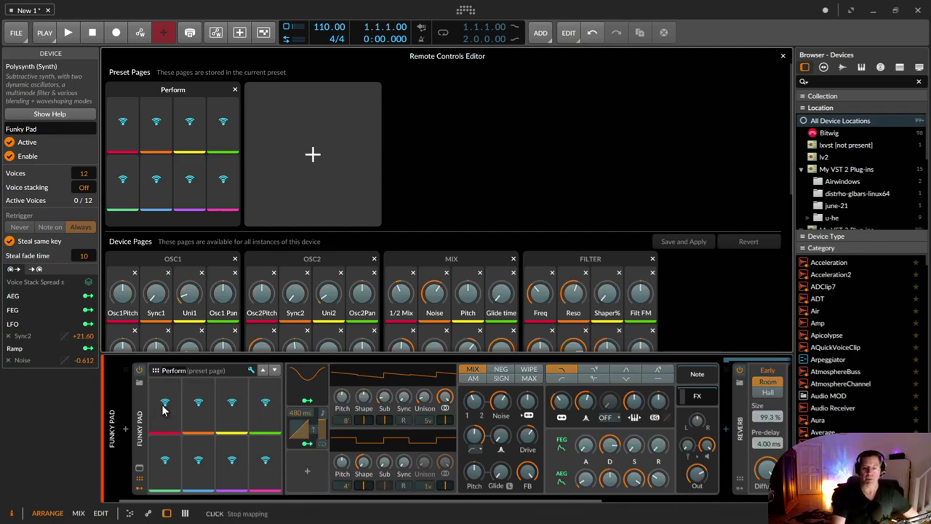
click(740, 374)
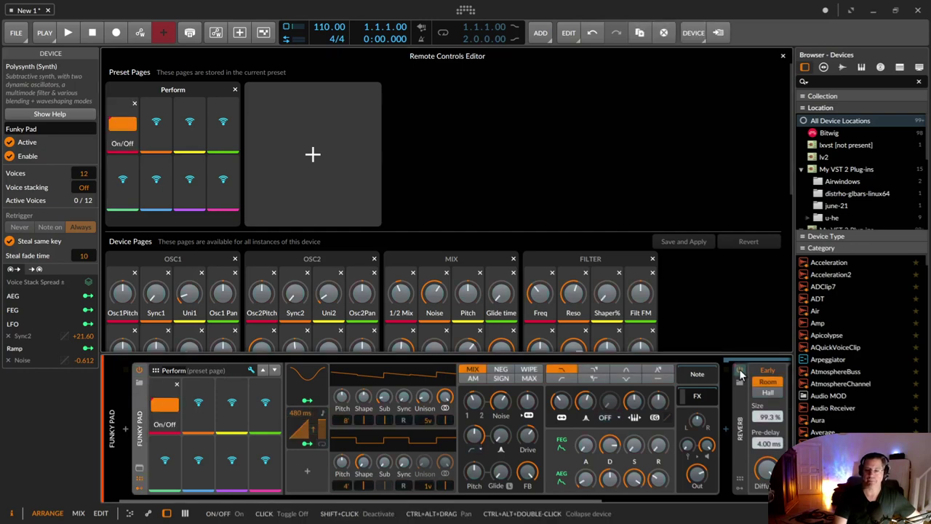
click(163, 408)
click(163, 407)
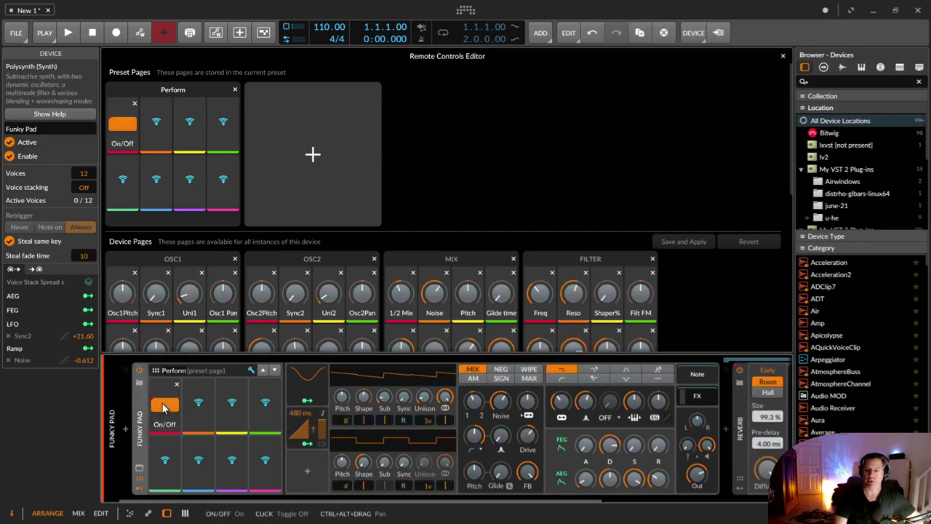
click(163, 408)
click(163, 408)
click(163, 407)
click(164, 408)
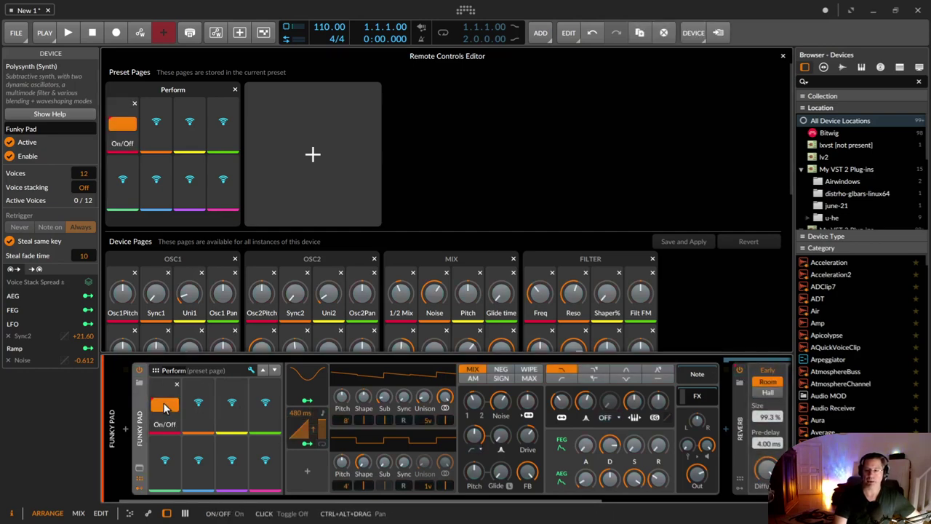
click(164, 407)
click(164, 407)
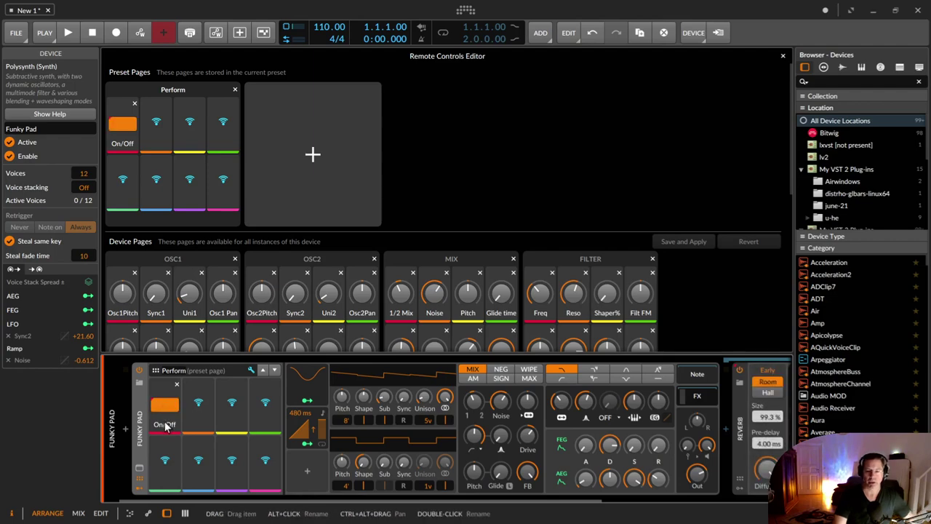
Rename the first remote control on Funky Pad's Perform preset page as Reverb
double_click(166, 425)
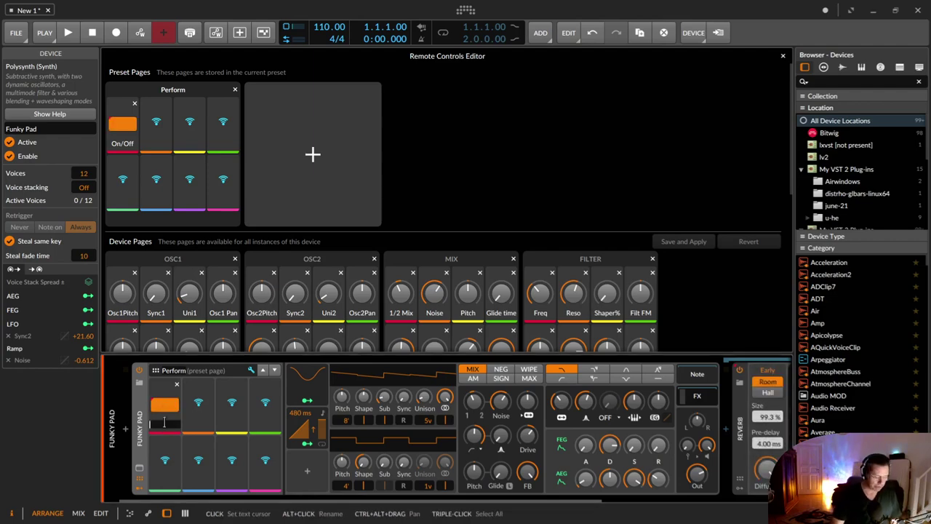
text(Reverb)
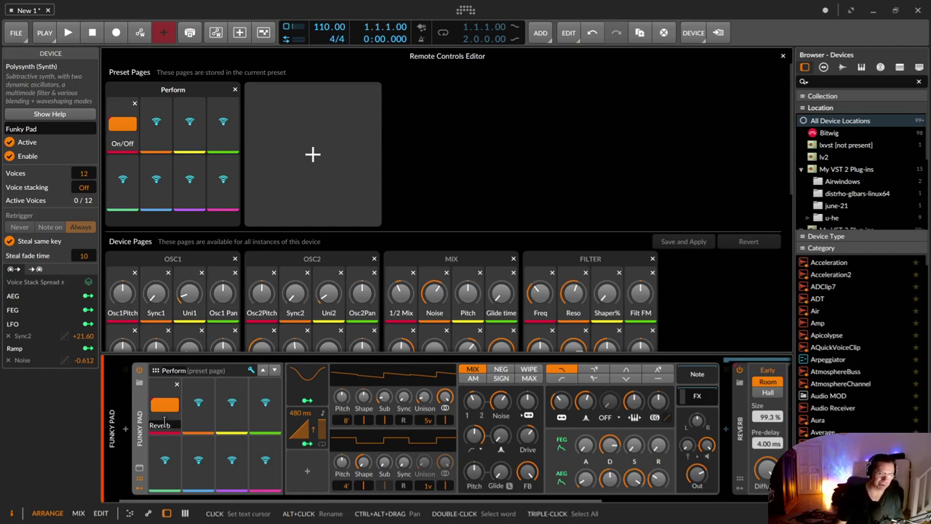
key(Return)
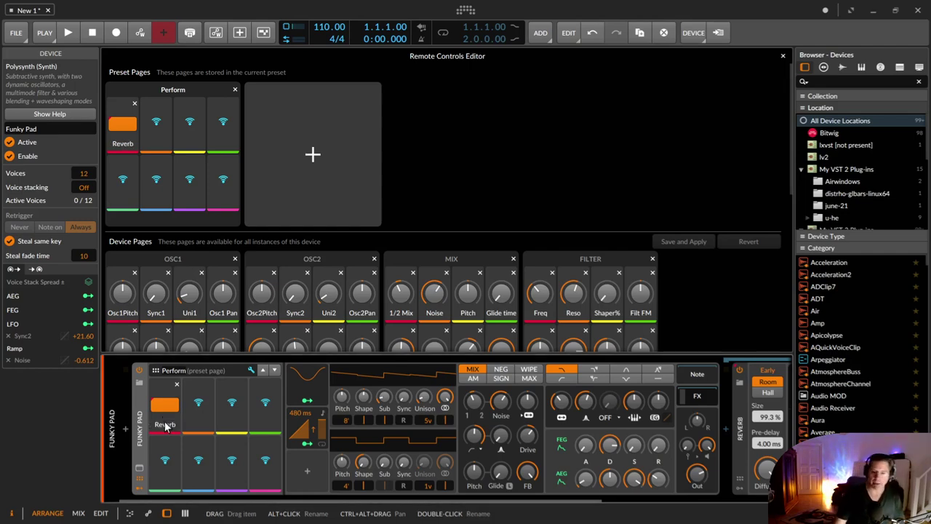
Toggle the Reverb remote control off and on repeatedly to test it, leaving the reverb on
click(168, 412)
click(168, 413)
click(168, 414)
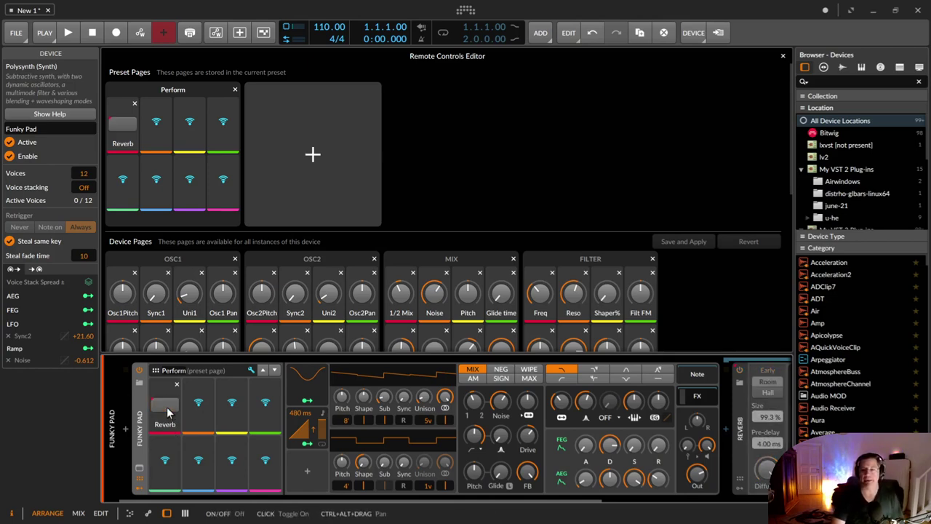
click(169, 413)
click(168, 413)
click(169, 413)
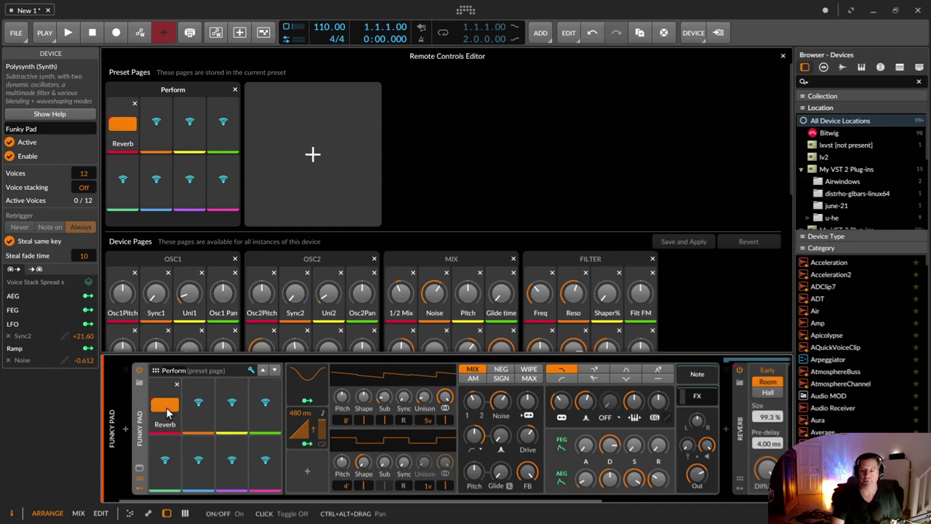
click(168, 414)
click(167, 413)
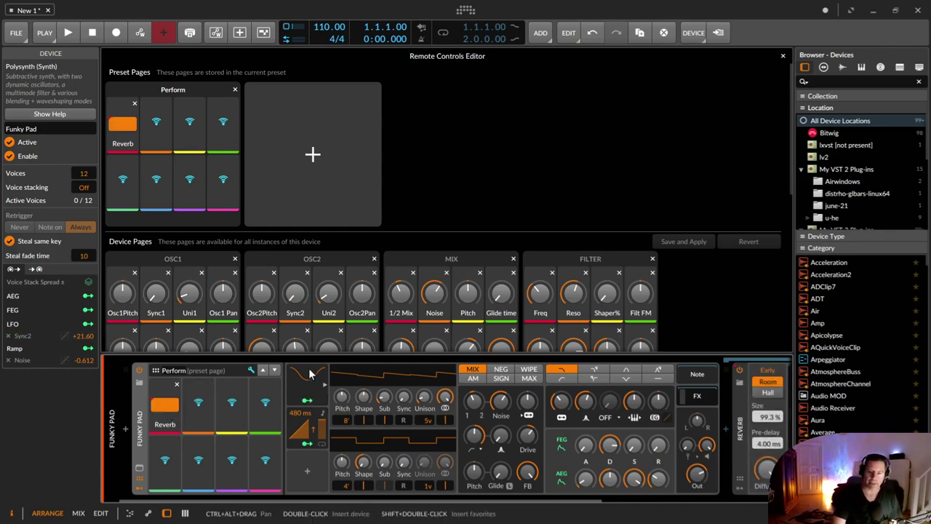
Add a Macro modulator and a Macro-4 modulator to Funky Pad's free modulator slots
click(308, 474)
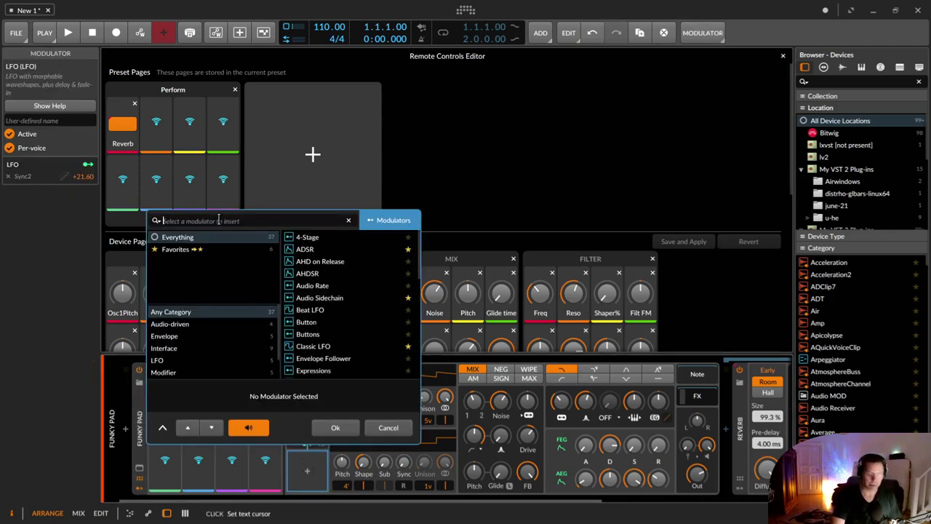
text(macr)
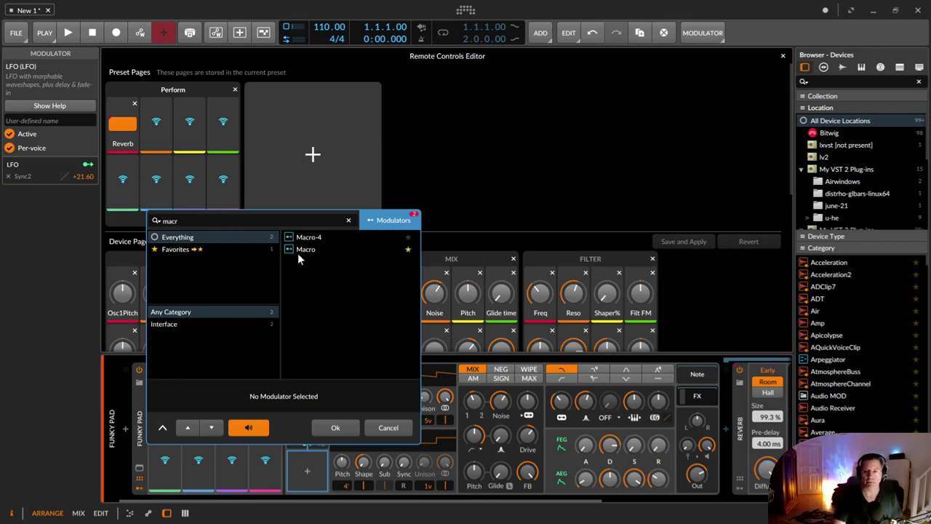
double_click(297, 254)
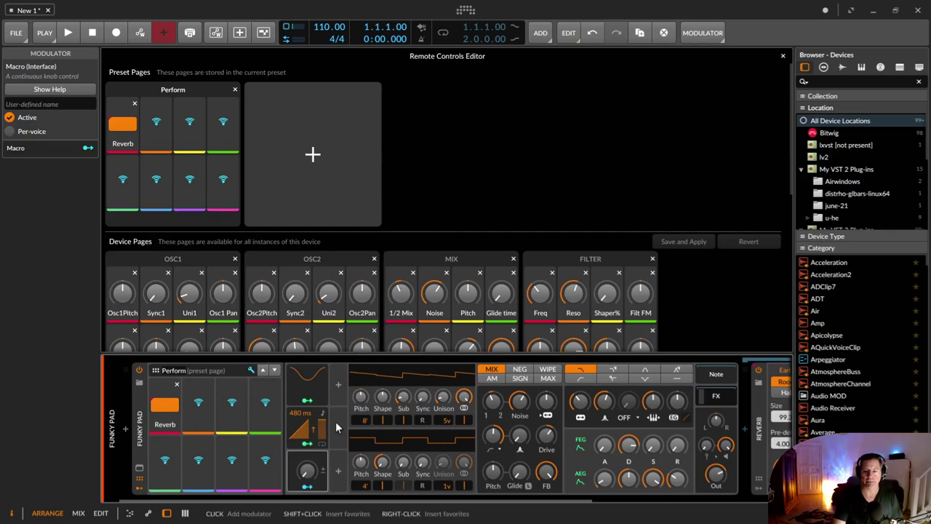
click(339, 384)
text(ma)
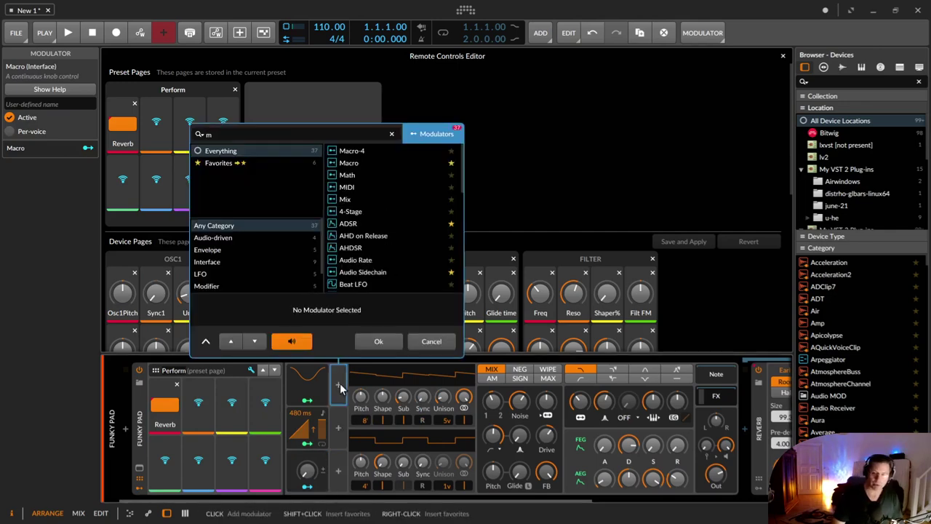
double_click(400, 150)
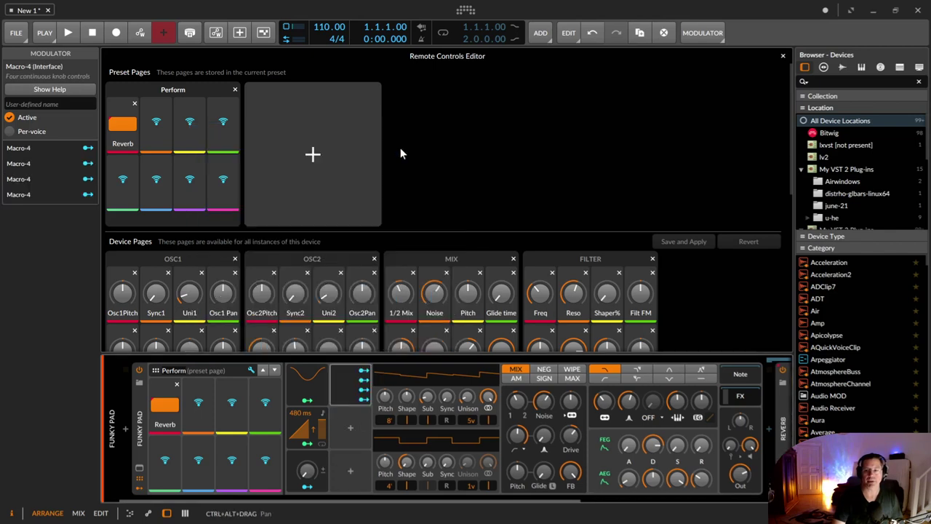
Show the Macro-4 modulator's four knobs and turn the single Macro's knob to try it out
click(345, 387)
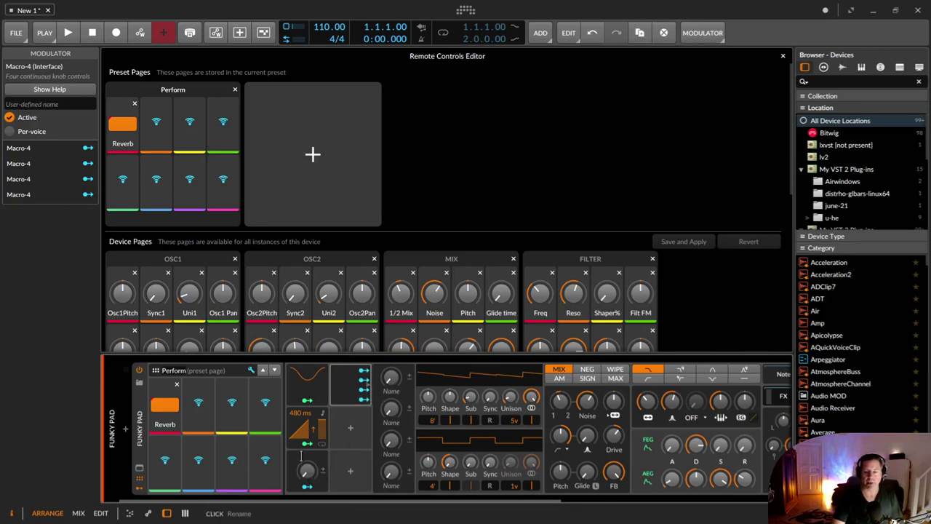
drag(307, 472, 306, 470)
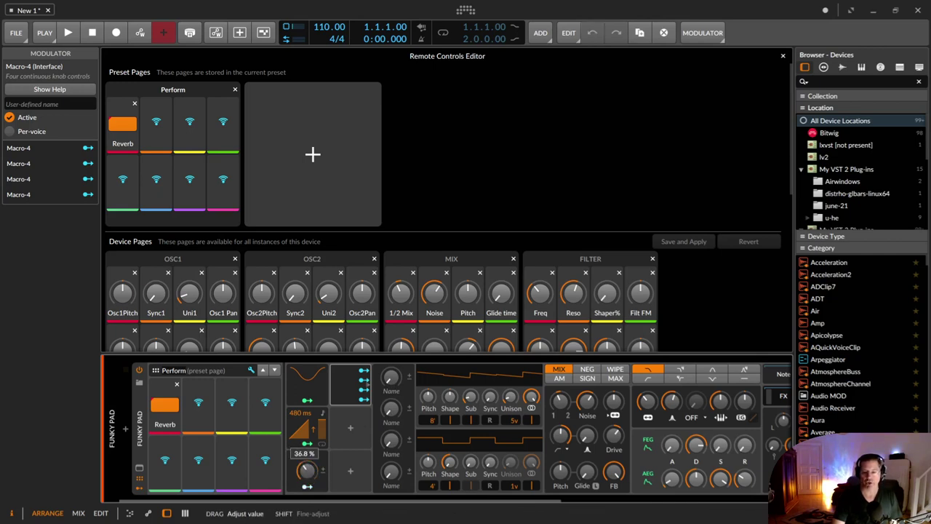
drag(307, 470, 306, 459)
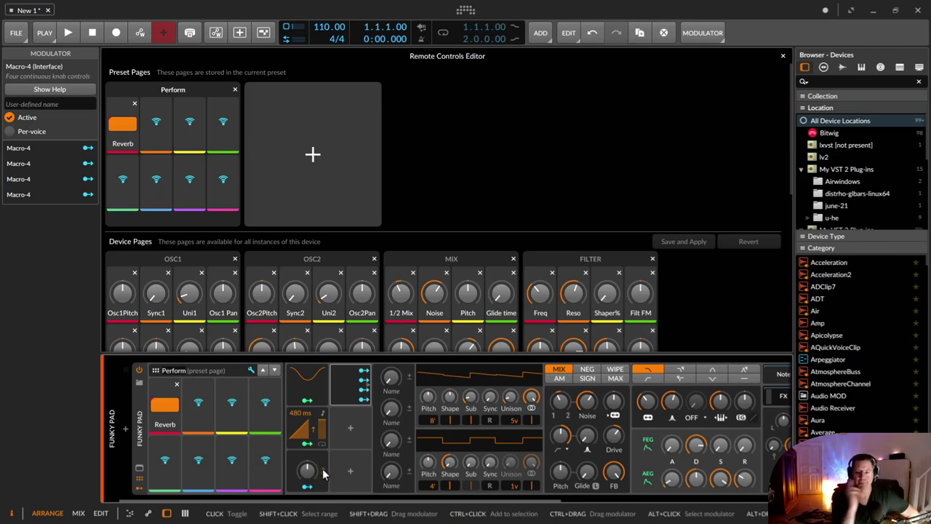
Delete all the modulators from Funky Pad: the LFO, Macro-4, Ramp and Macro
click(310, 390)
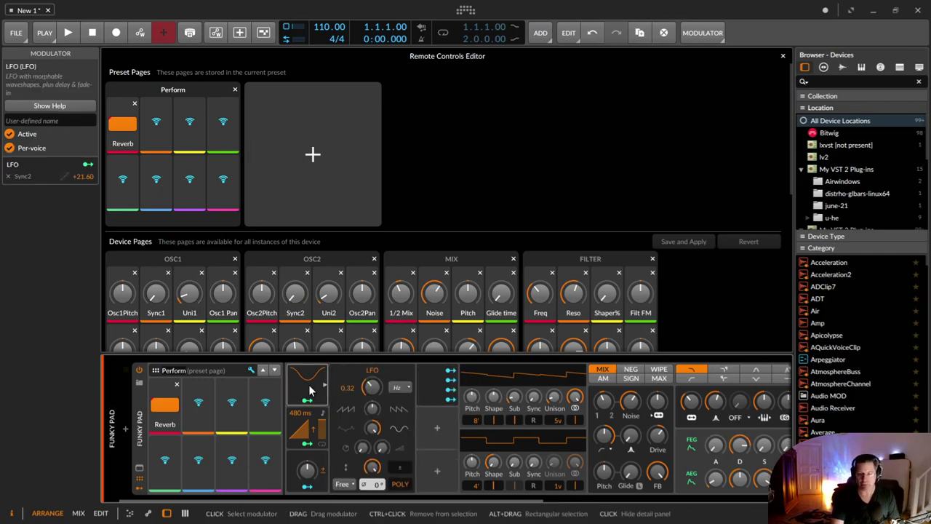
key(Delete)
click(341, 380)
key(Delete)
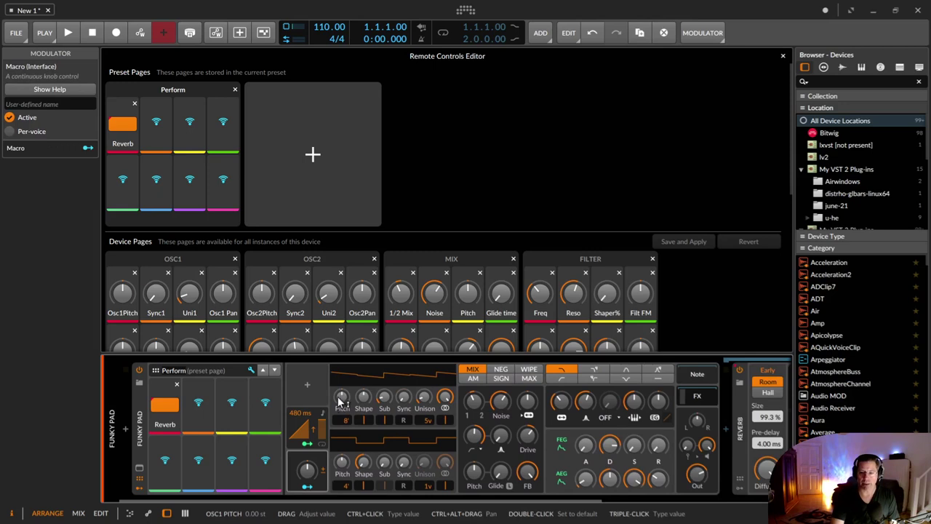
click(295, 430)
key(Delete)
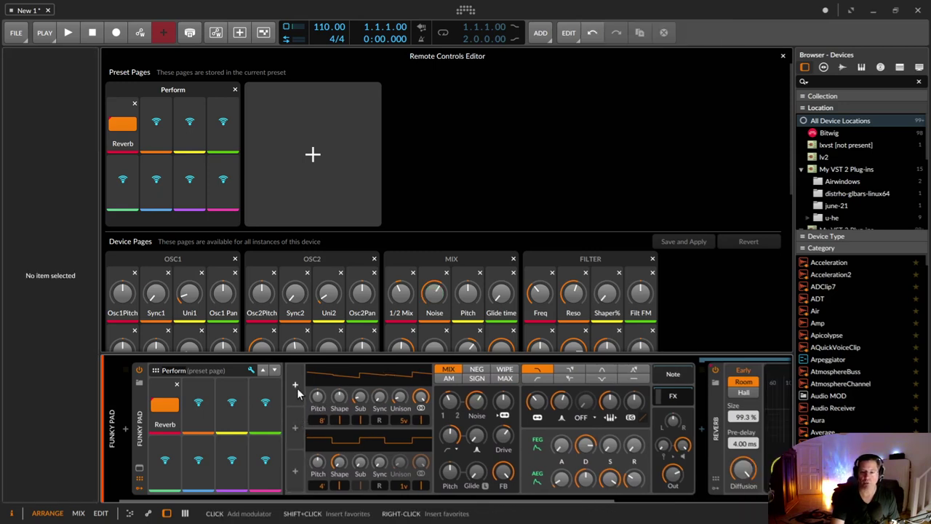
Remove the Reverb mapping from the Perform page and hide Funky Pad's remote controls
click(177, 384)
click(139, 478)
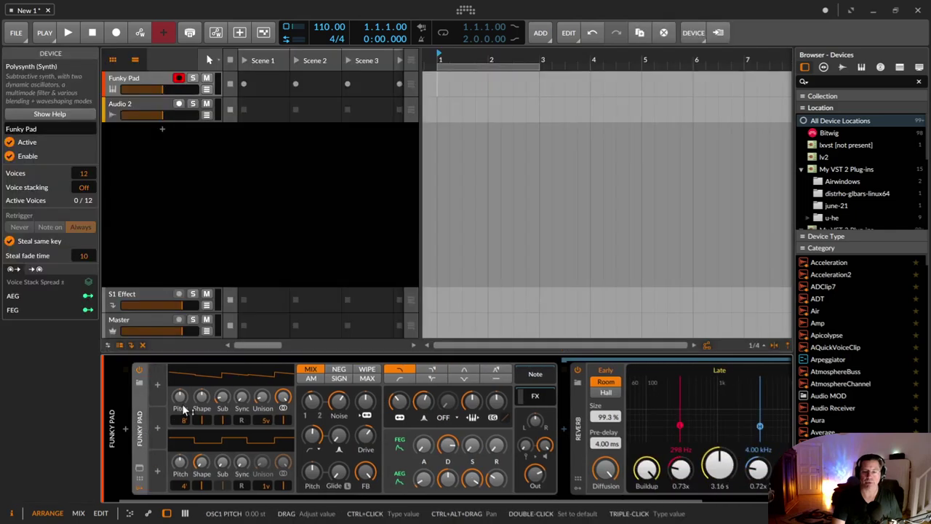
Add a single Macro modulator to Funky Pad's first modulator slot
click(157, 385)
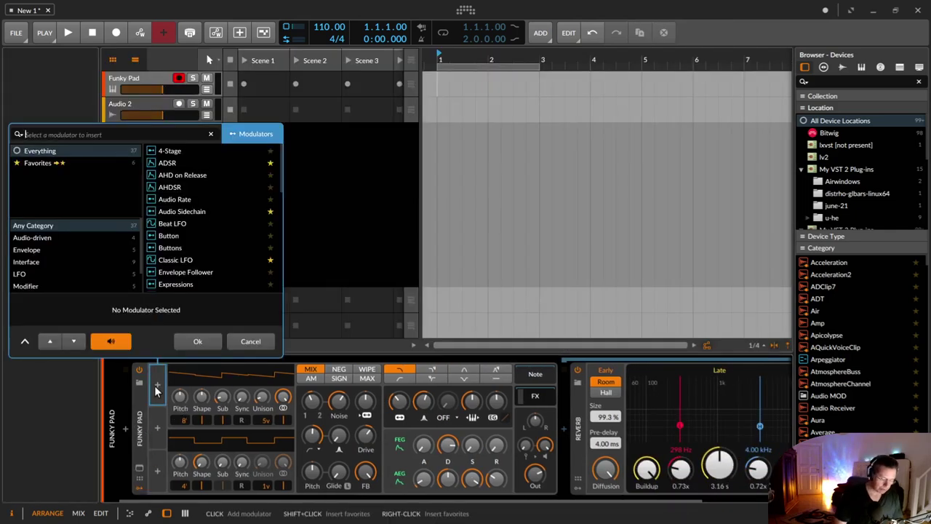
text(mc)
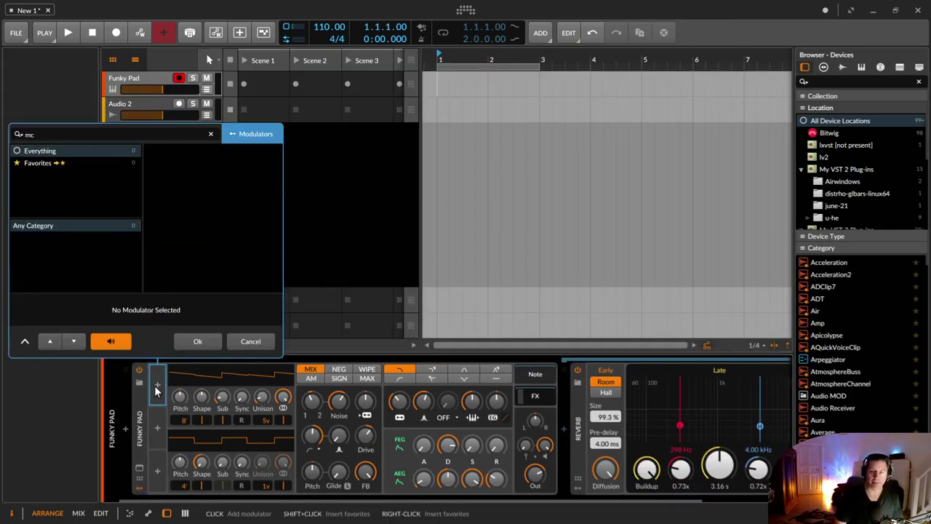
key(BackSpace)
key(BackSpace)
text(a)
key(BackSpace)
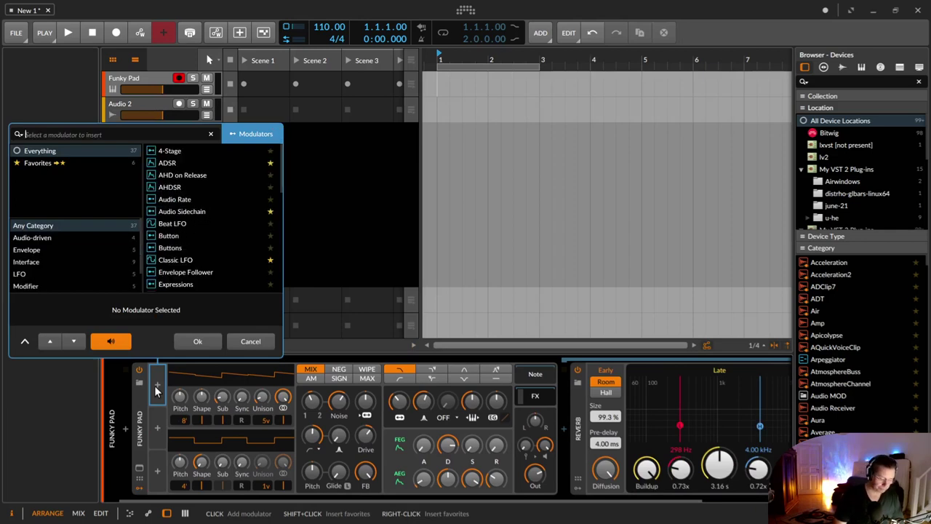
text(ma)
key(Down)
key(Down)
key(Return)
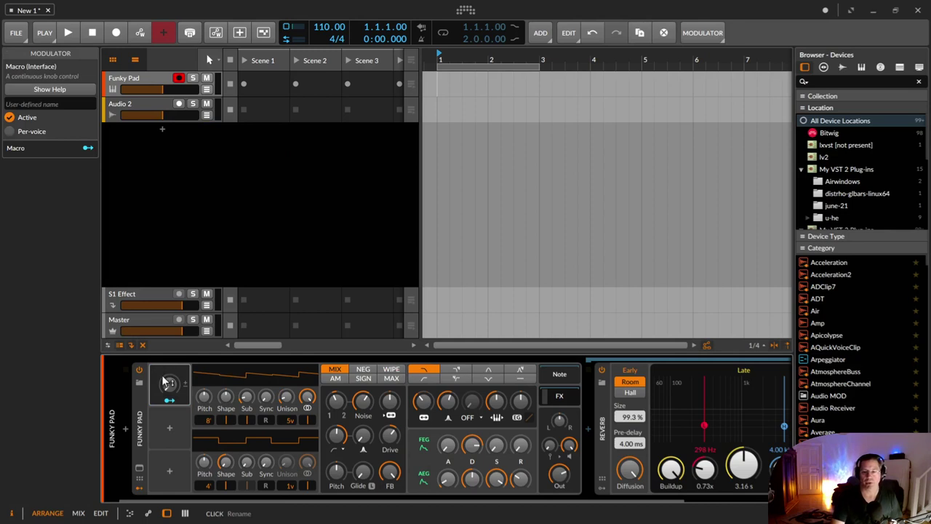
Duplicate the Macro modulator into the two slots below it, making three macros
drag(156, 381, 153, 417)
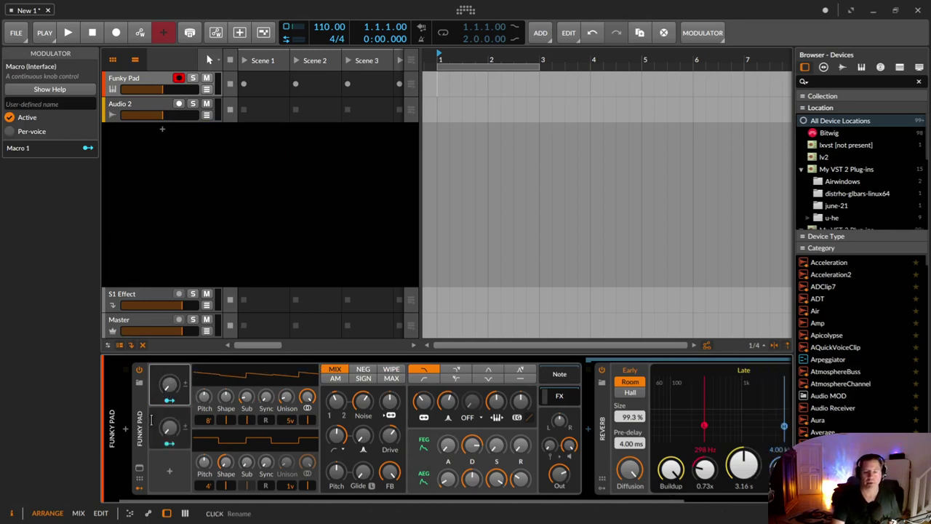
click(154, 429)
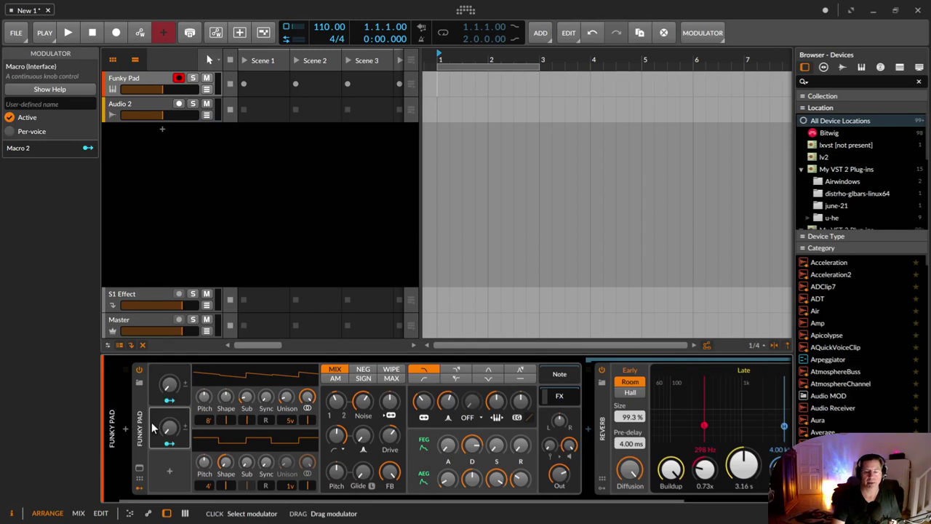
drag(153, 428, 153, 471)
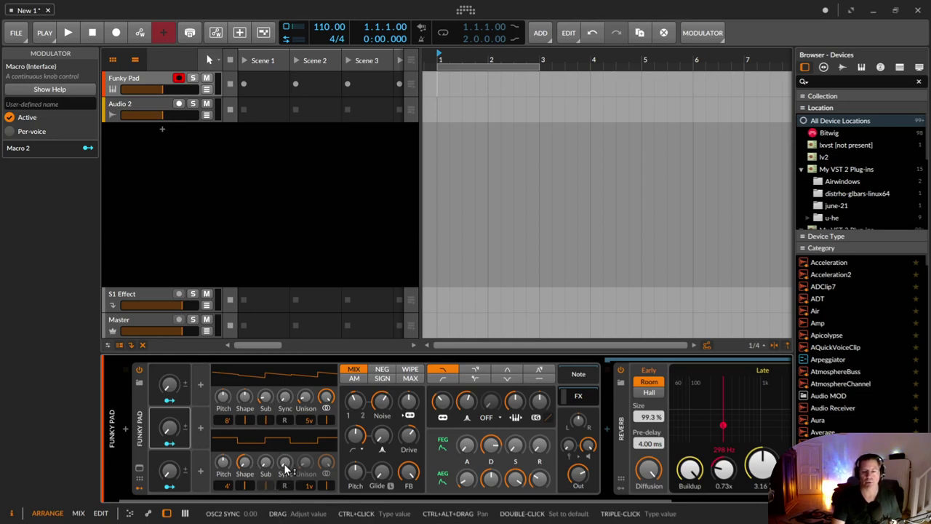
Map the first Macro to OSC2 Sync with an amount of about +45 and sweep the macro's knob to test it
click(169, 405)
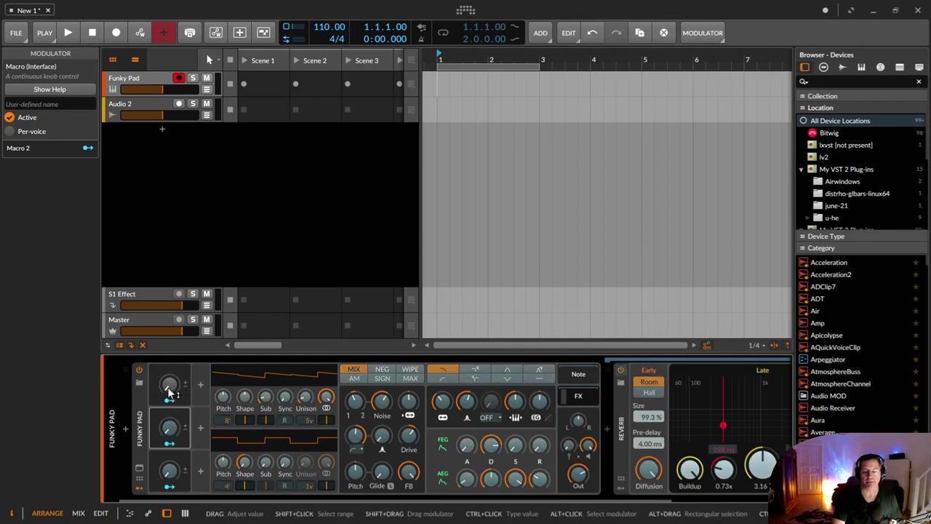
drag(285, 463, 285, 441)
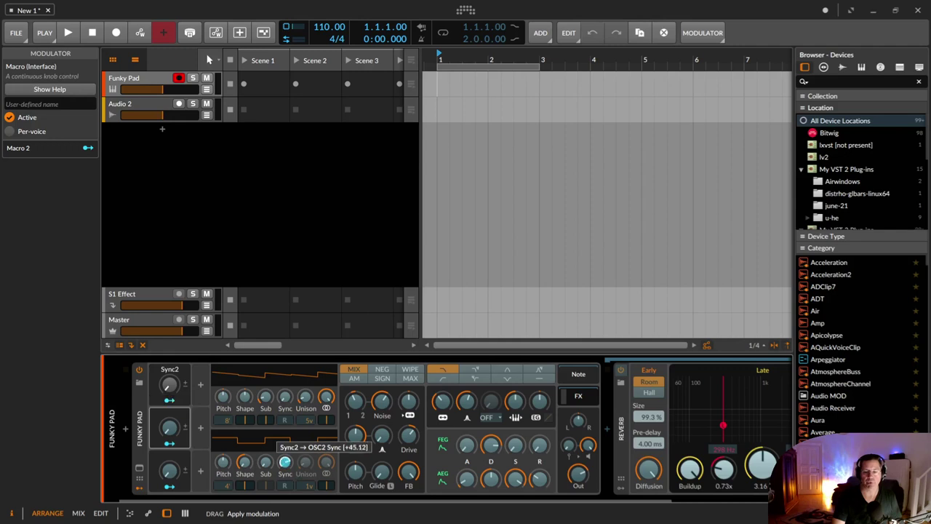
click(170, 400)
mouse_move(169, 389)
mouse_down()
mouse_move(169, 342)
mouse_move(169, 392)
mouse_up()
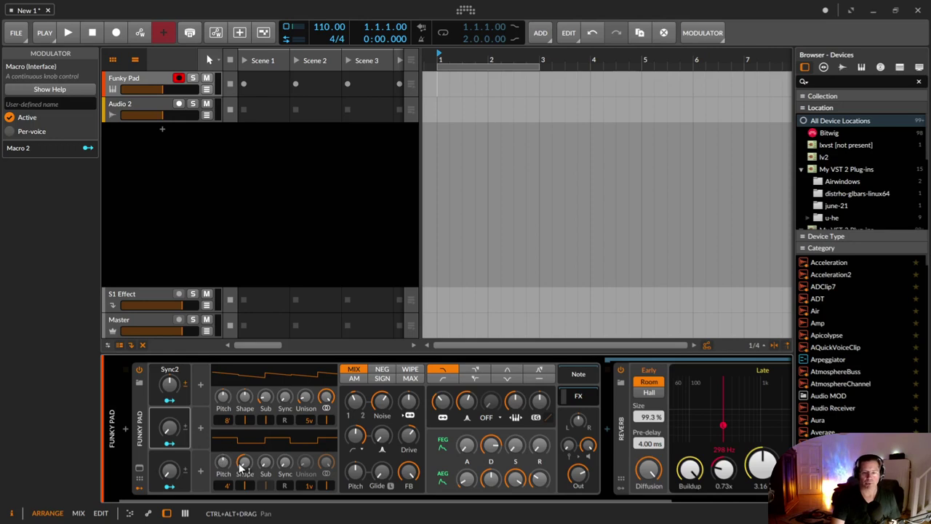
mouse_move(173, 387)
mouse_down()
mouse_move(171, 377)
mouse_move(172, 402)
mouse_move(174, 393)
mouse_up()
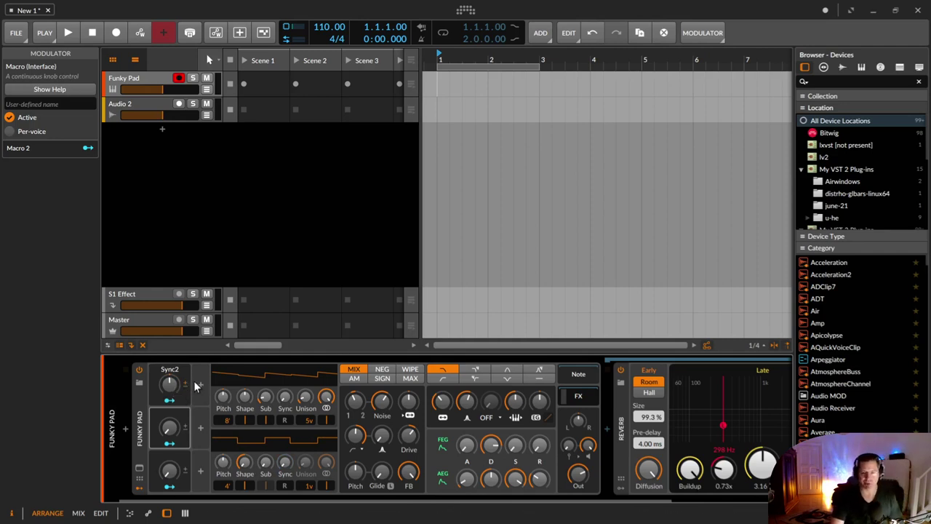
Add an LFO modulator beside the first Macro, show its detail settings and turn off its bipolar mode
click(200, 384)
text(lfo)
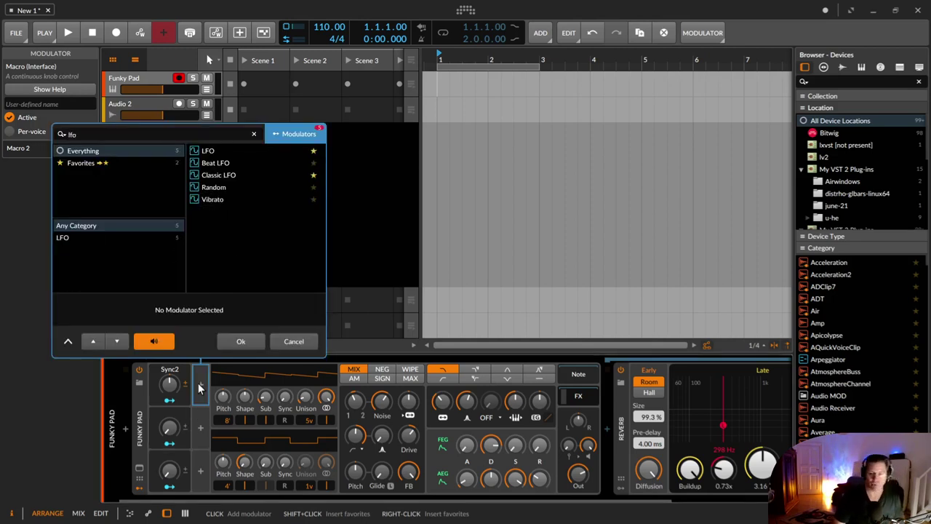
key(Down)
key(Return)
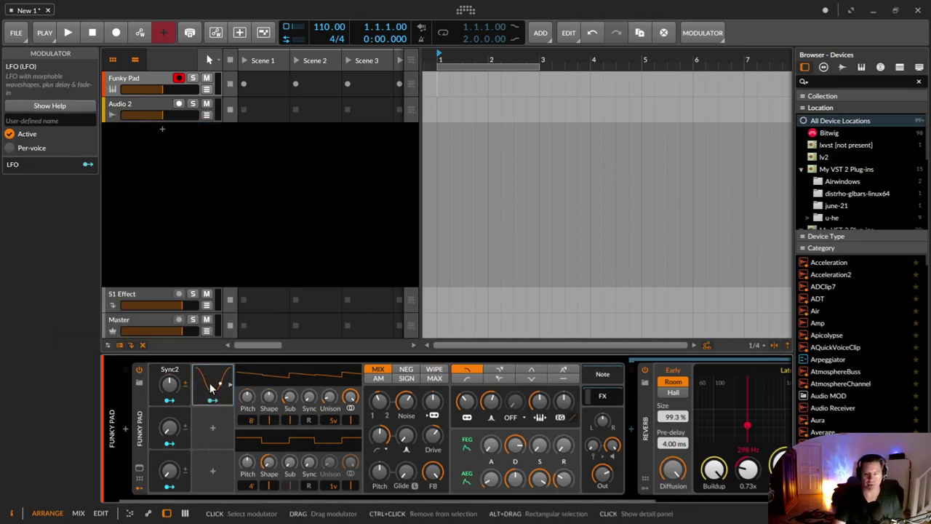
click(209, 387)
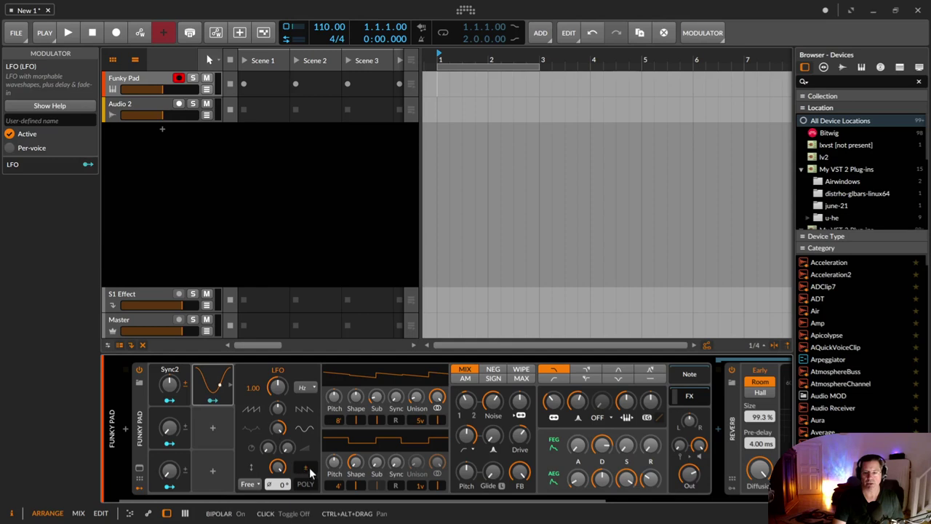
click(308, 471)
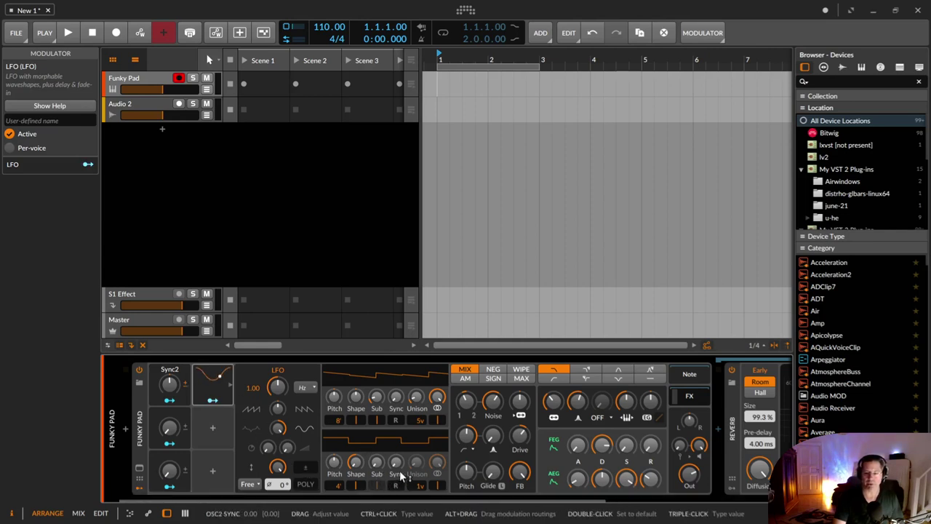
Sweep the OSC2 Sync knob up and back down to 0 to try its range
drag(392, 471, 394, 455)
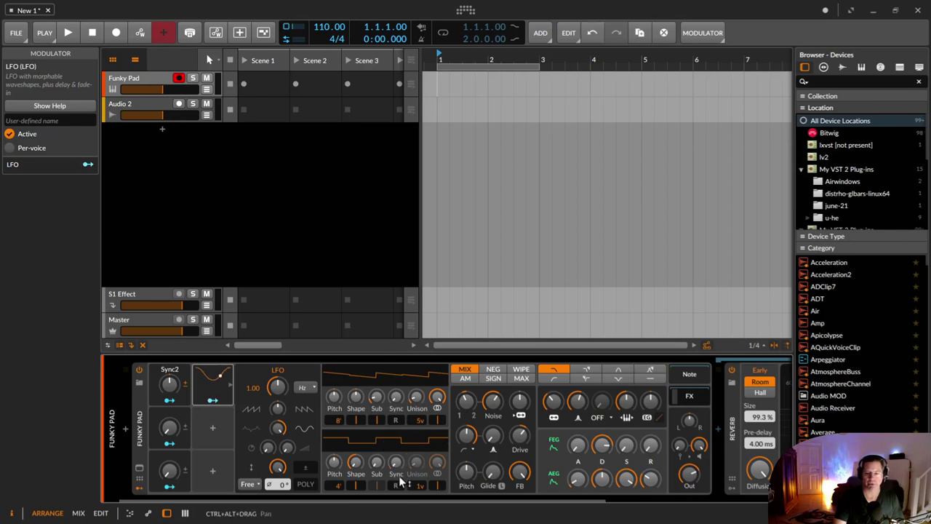
mouse_move(395, 464)
mouse_down()
mouse_move(395, 442)
mouse_move(395, 471)
mouse_up()
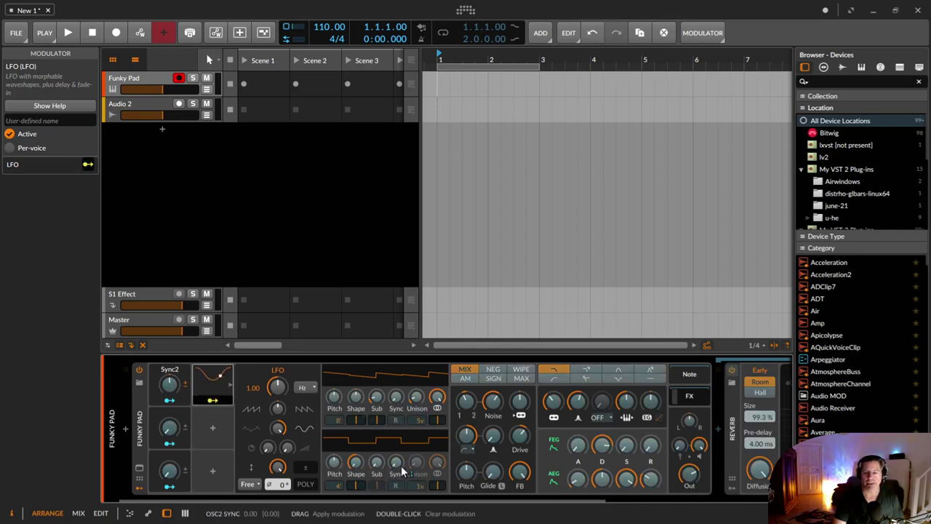
Map the LFO to the Sync2 macro with an amount of +0.400 and sweep the macro's knob to test it
click(173, 386)
drag(170, 386, 170, 361)
click(211, 401)
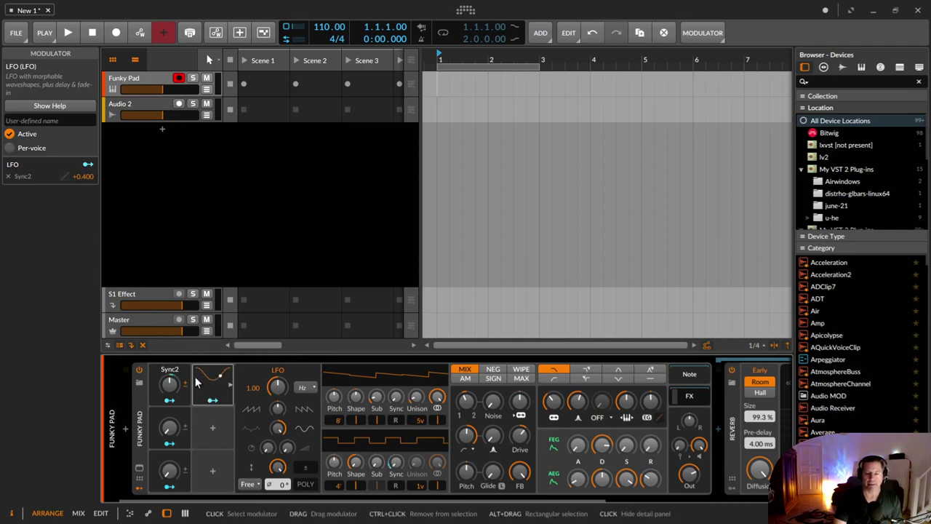
drag(169, 386, 170, 414)
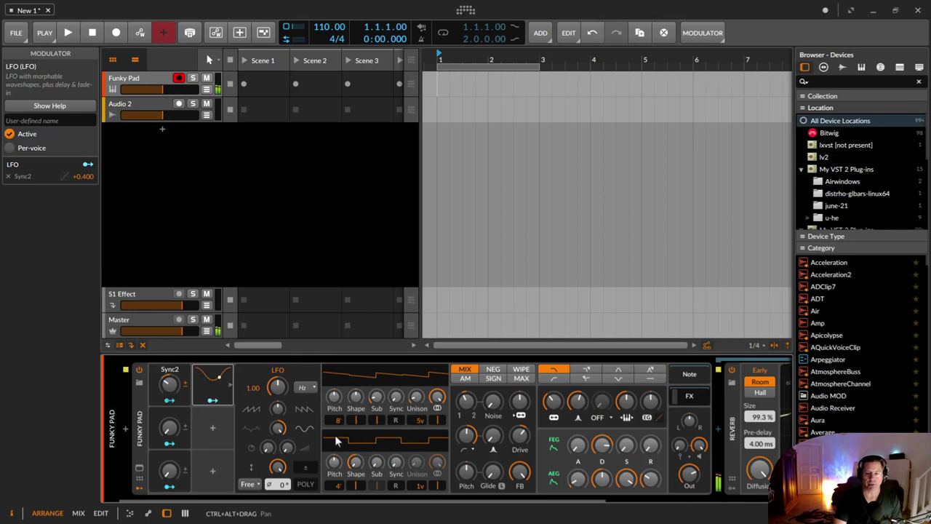
mouse_move(164, 395)
mouse_down()
mouse_move(169, 378)
mouse_move(172, 391)
mouse_up()
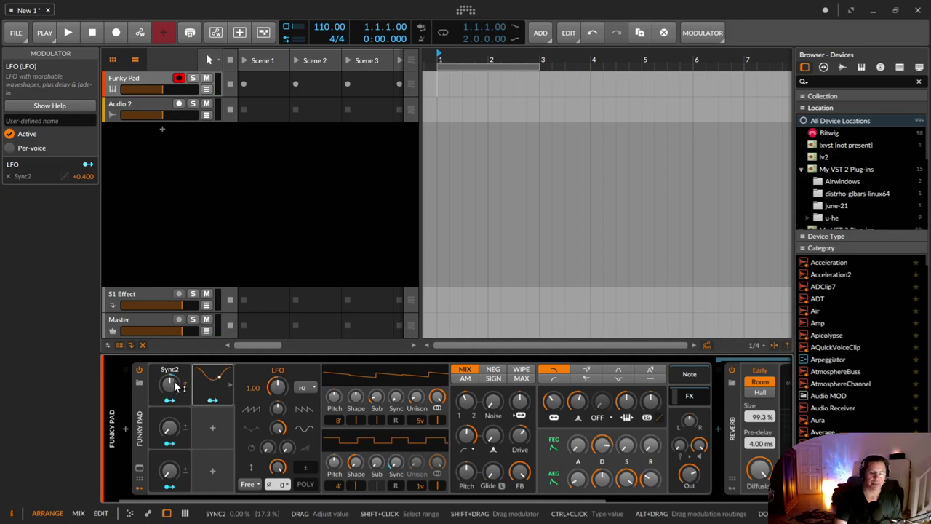
Add an automation lane for the Sync2 macro and create a clip in the Funky Pad track's Scene 1 slot
right_click(172, 391)
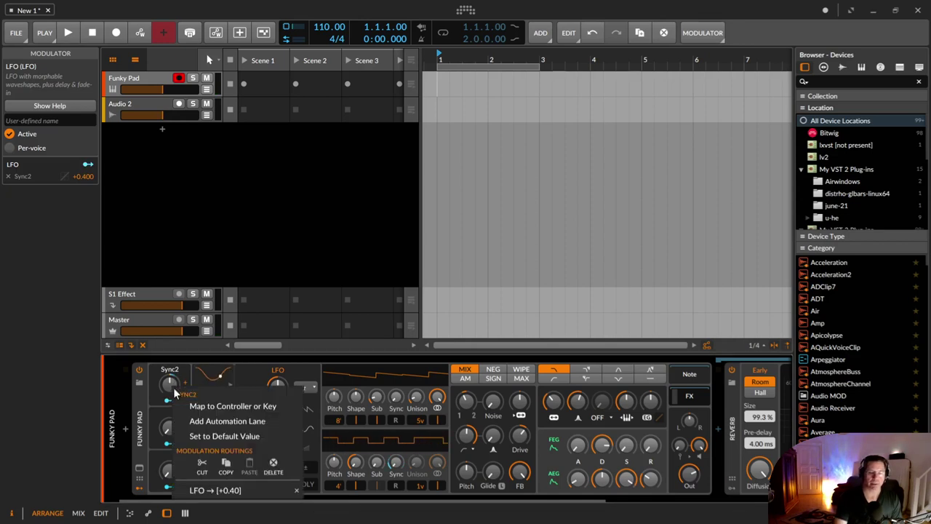
click(197, 421)
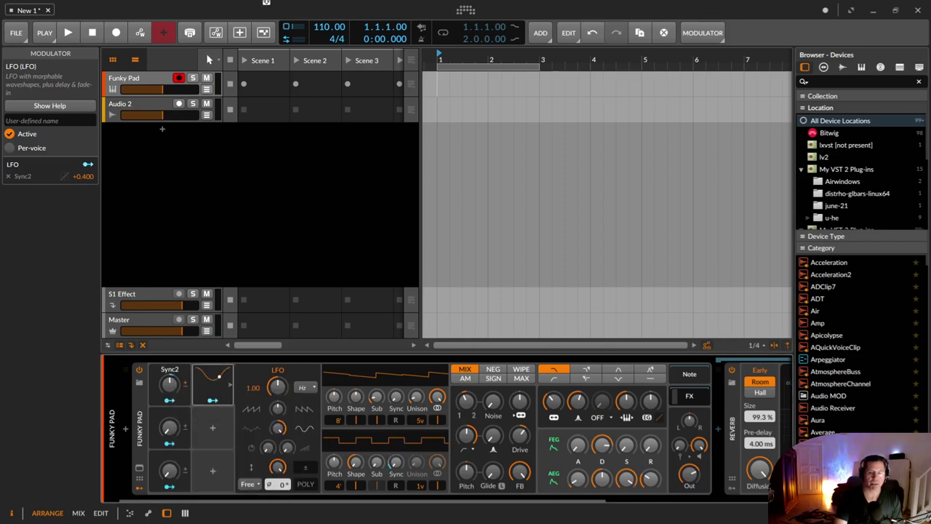
double_click(264, 85)
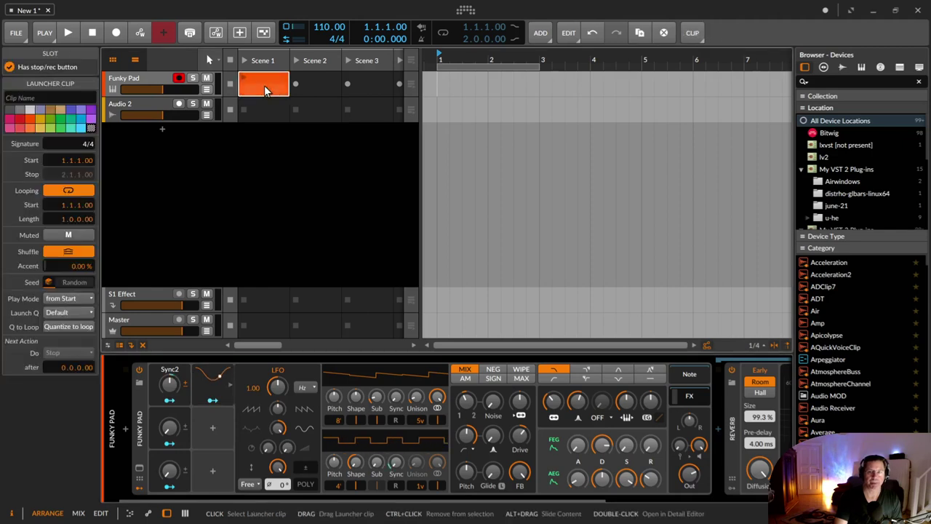
Hide the clip launcher and insert a one-bar clip at bar 1 of the Funky Pad track in the arranger
click(114, 60)
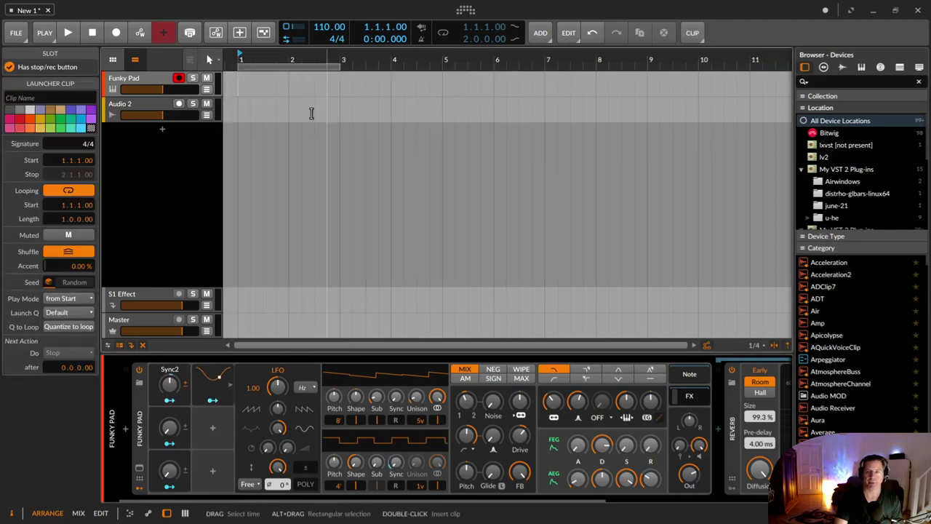
click(240, 85)
double_click(242, 83)
click(251, 81)
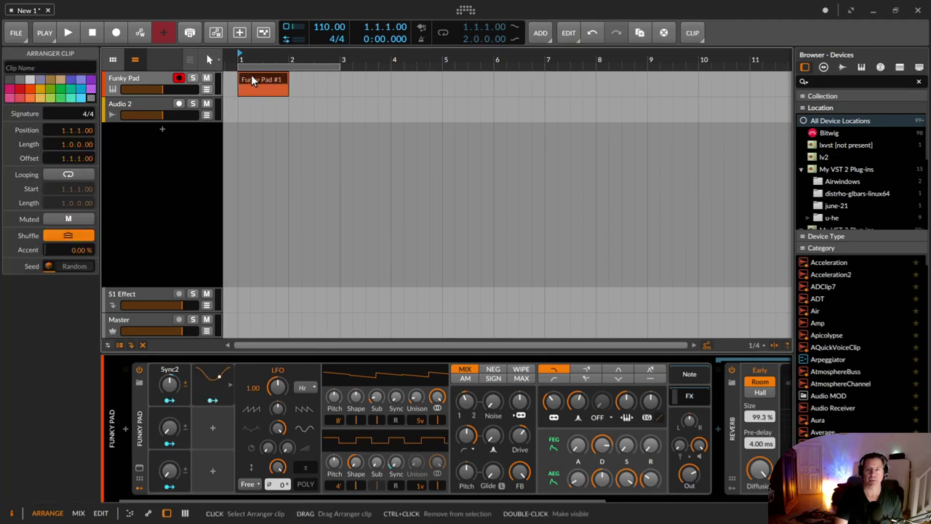
Open the arranger clip for note editing and draw a G2 note spanning the full bar
double_click(252, 81)
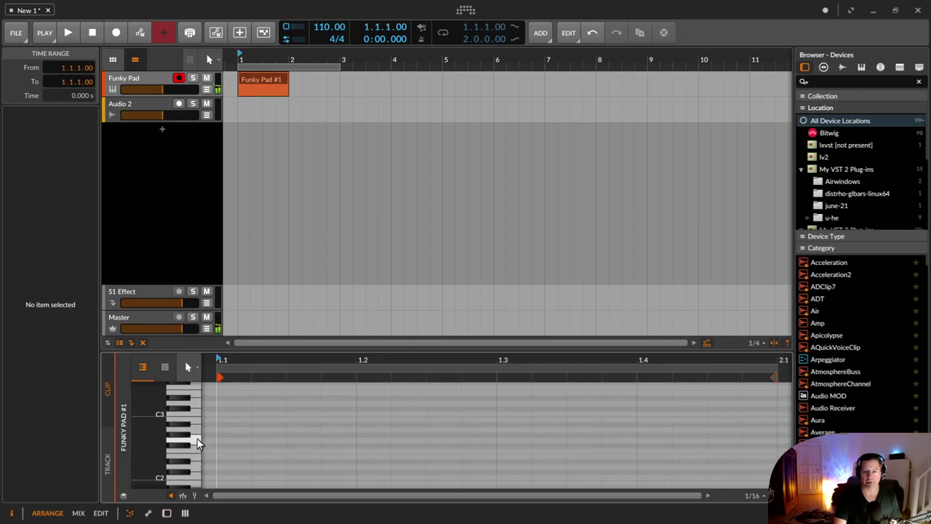
drag(220, 435, 663, 435)
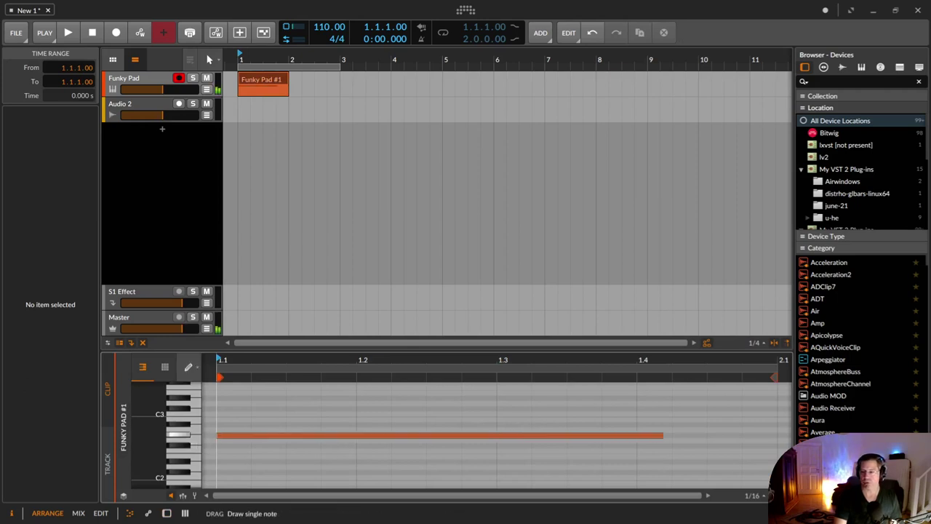
drag(774, 435, 776, 435)
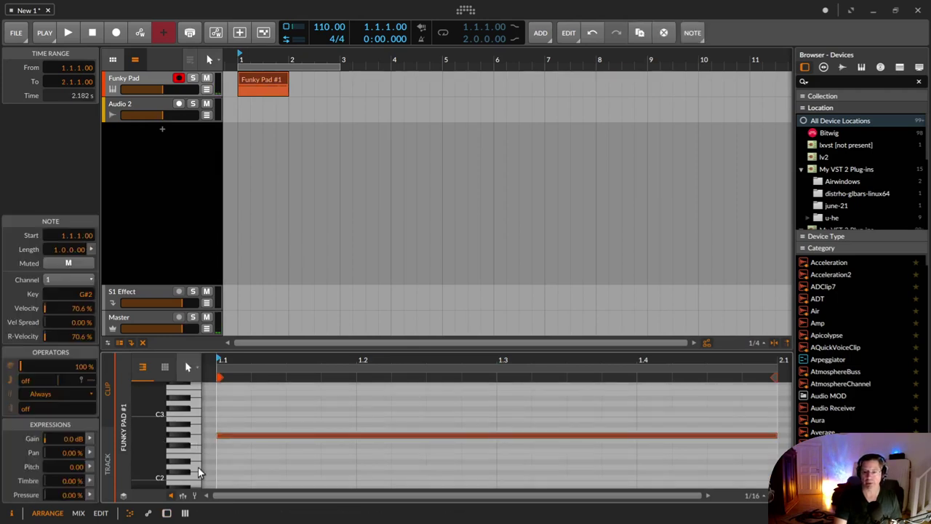
drag(245, 434, 245, 441)
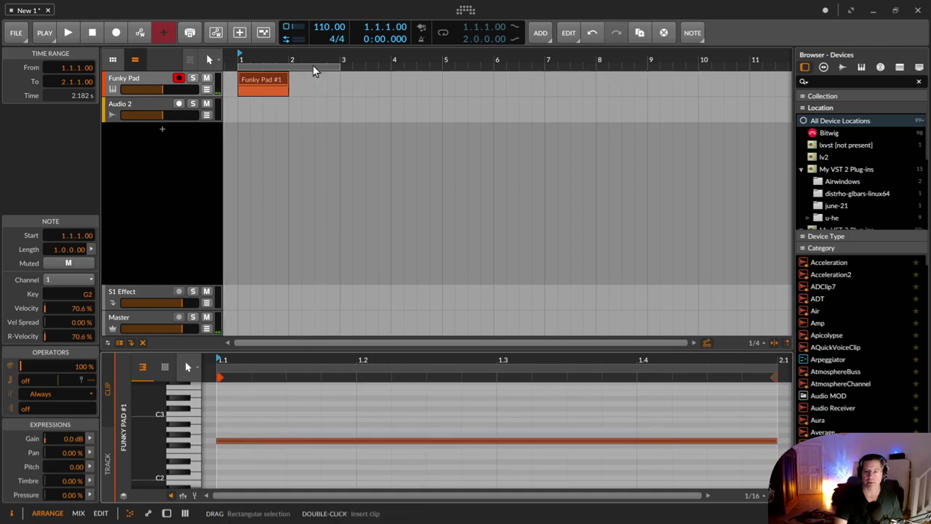
Loop the arranger over the one-bar Funky Pad clip and fit the timeline to it
click(276, 81)
key(ctrl+l)
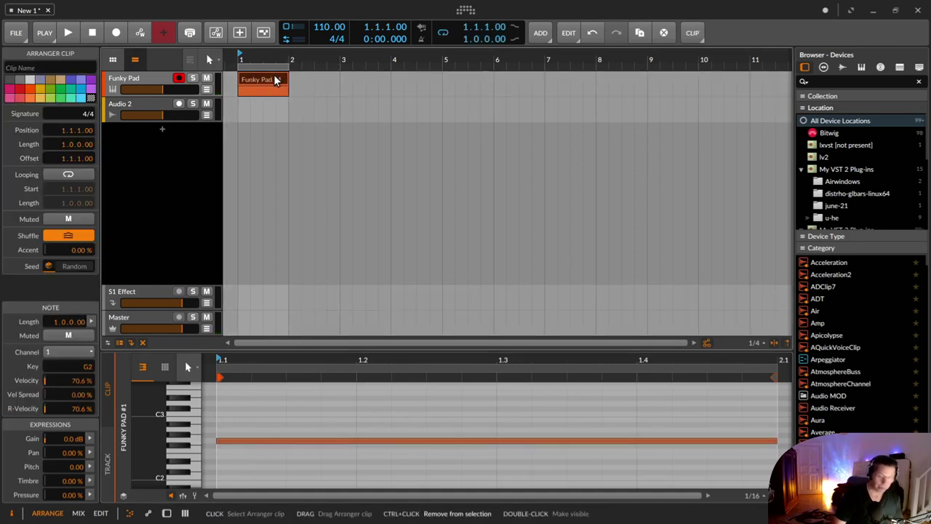
key(z)
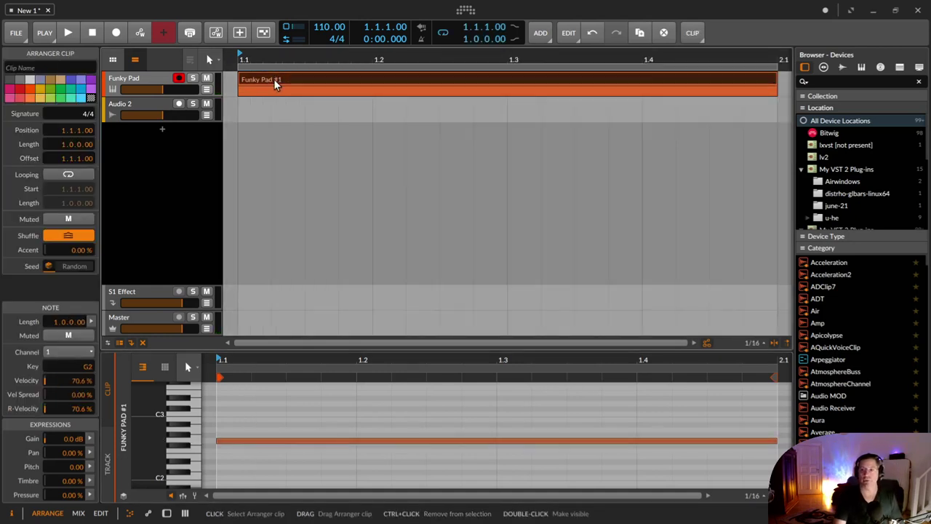
Show all of the Funky Pad track's automation lanes and bring back its device chain
click(206, 90)
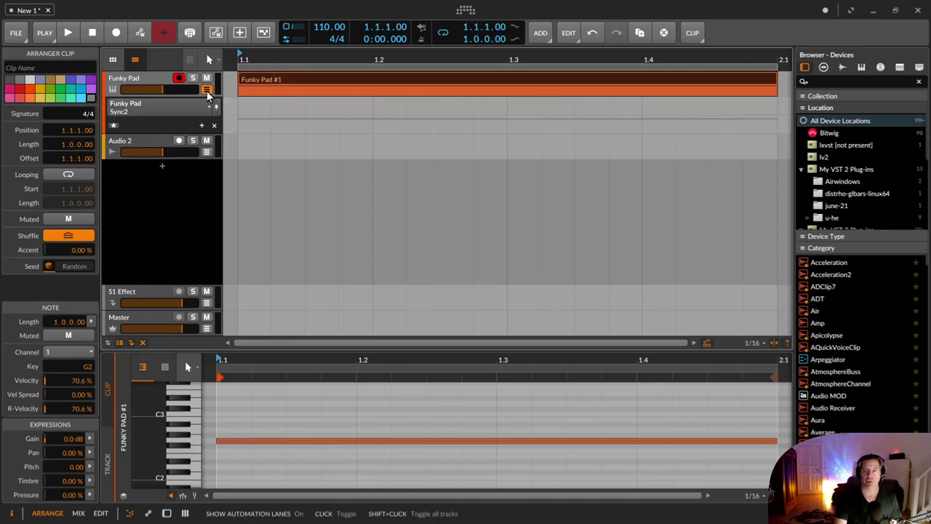
click(114, 125)
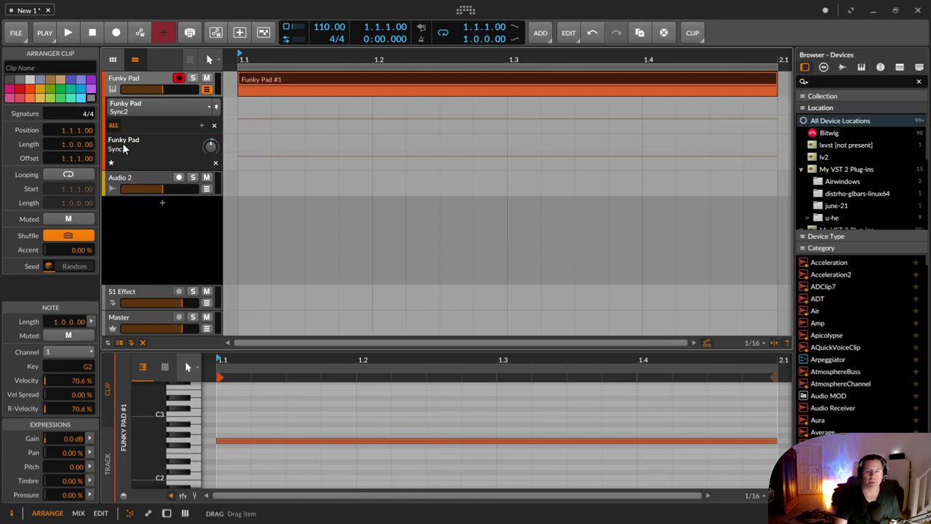
key(d)
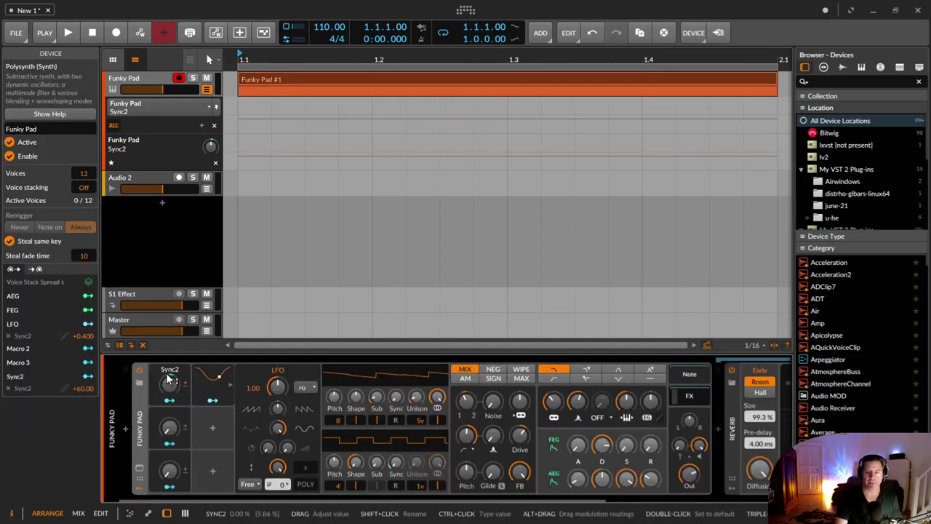
Draw Sync2 automation with 0% points on each beat, a 64.6% peak between 1.2 and 1.3, and a dip between 1.3 and 1.4
click(238, 157)
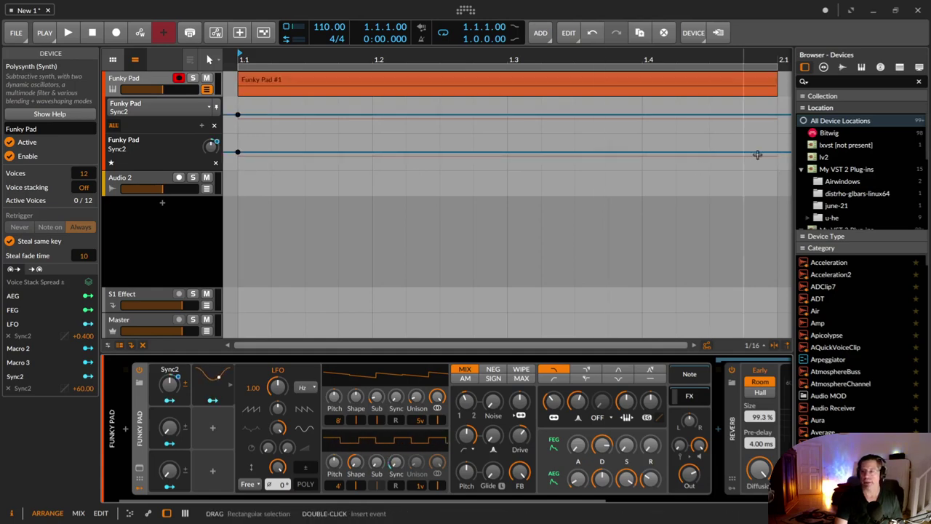
double_click(781, 155)
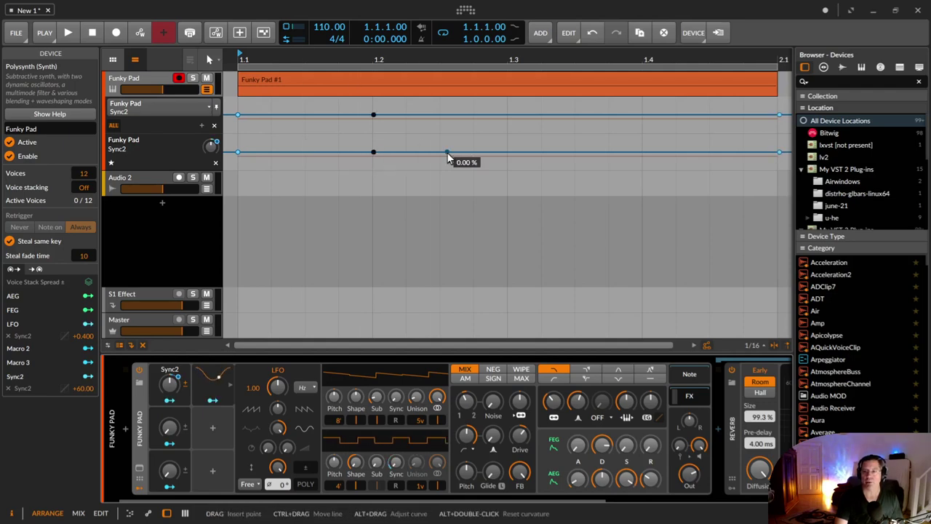
click(508, 151)
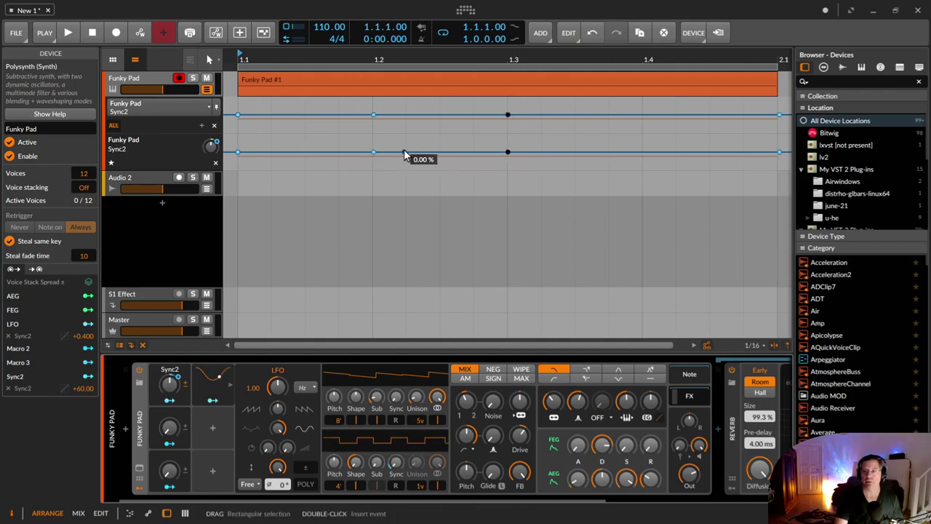
drag(424, 152, 425, 142)
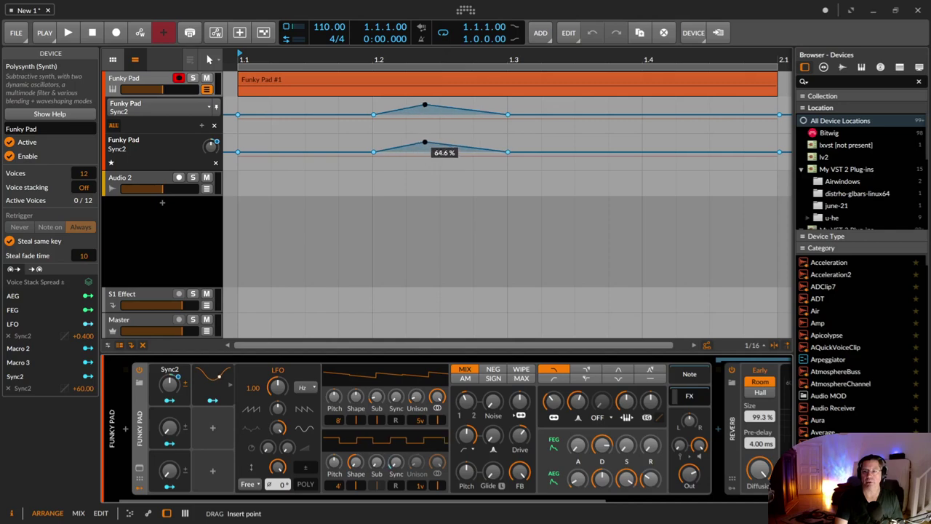
click(642, 152)
drag(584, 153, 589, 167)
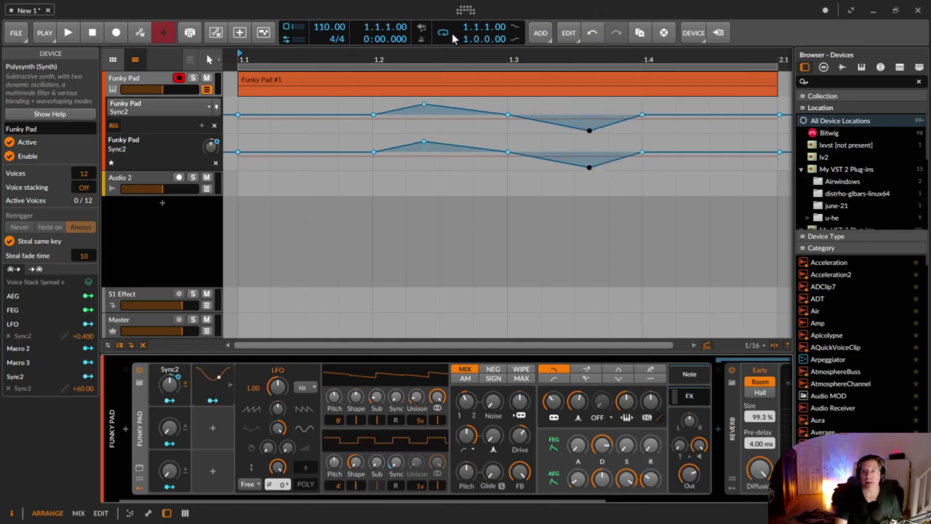
Play the loop to hear the Sync2 automation, trying the OSC2 Sync knob at a higher value before resetting it and stopping playback
key(space)
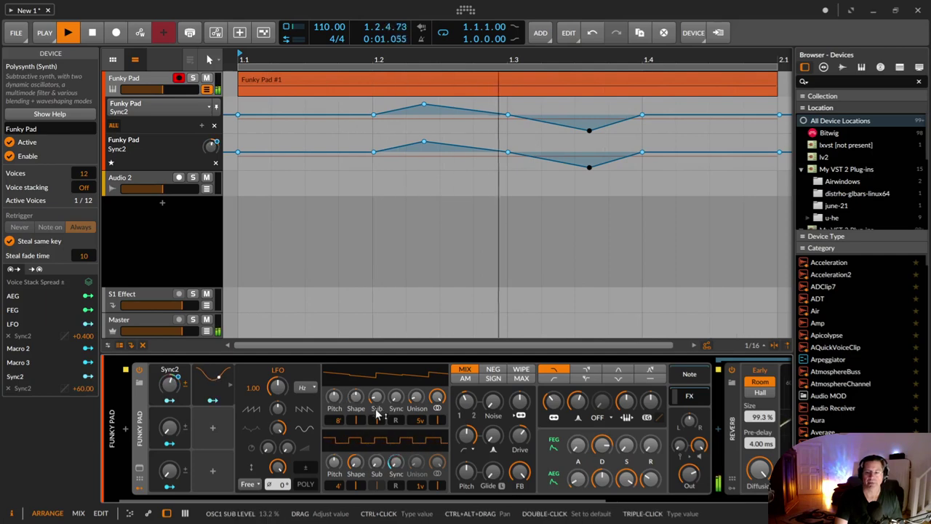
key(ctrl+z)
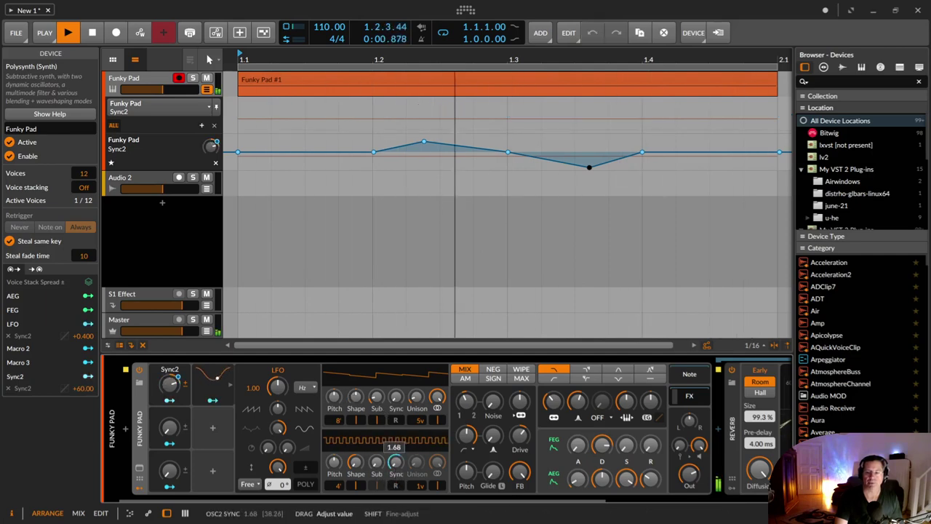
drag(396, 463, 396, 451)
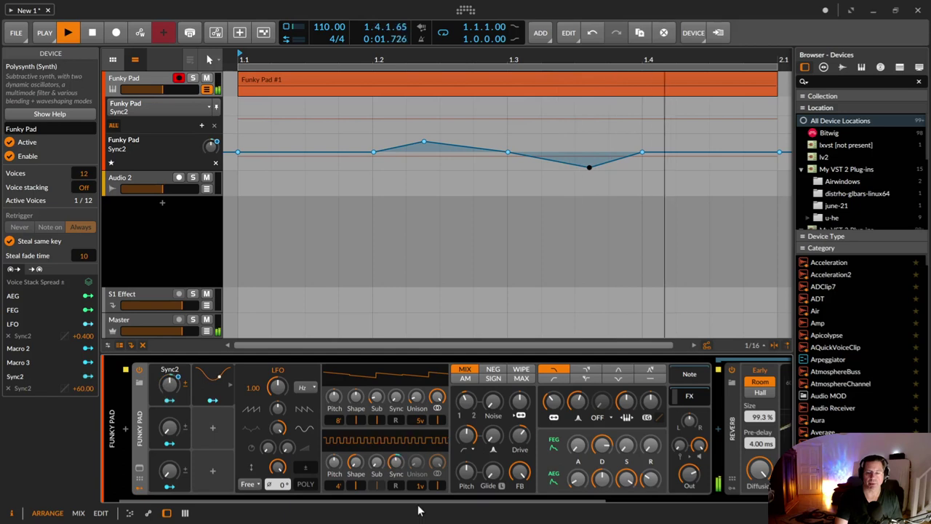
double_click(397, 463)
key(space)
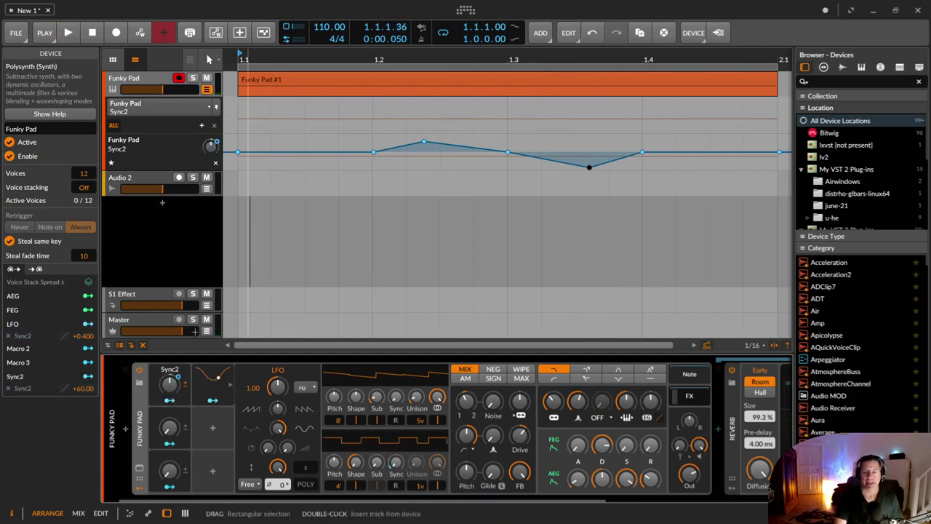
Add an automation lane for OSC2 Sync and copy the full bar of Sync2 automation into it
right_click(396, 464)
click(426, 446)
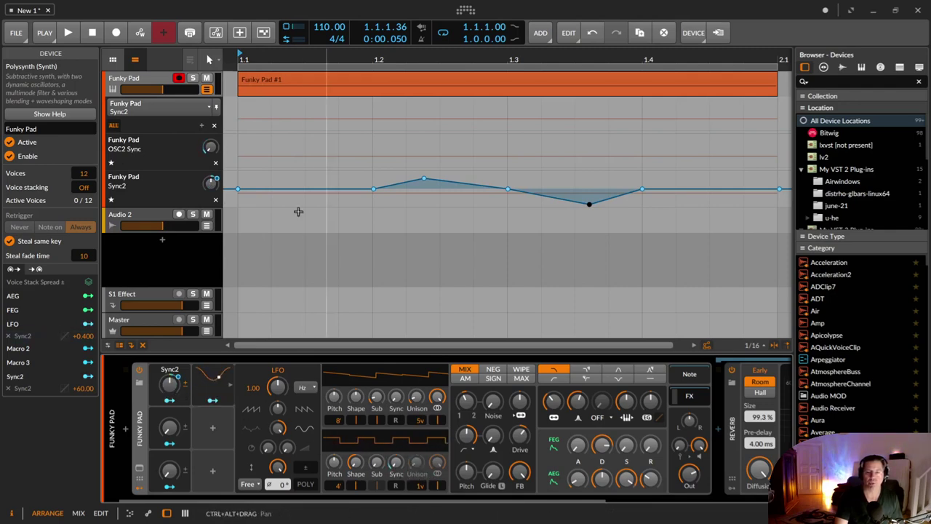
click(239, 154)
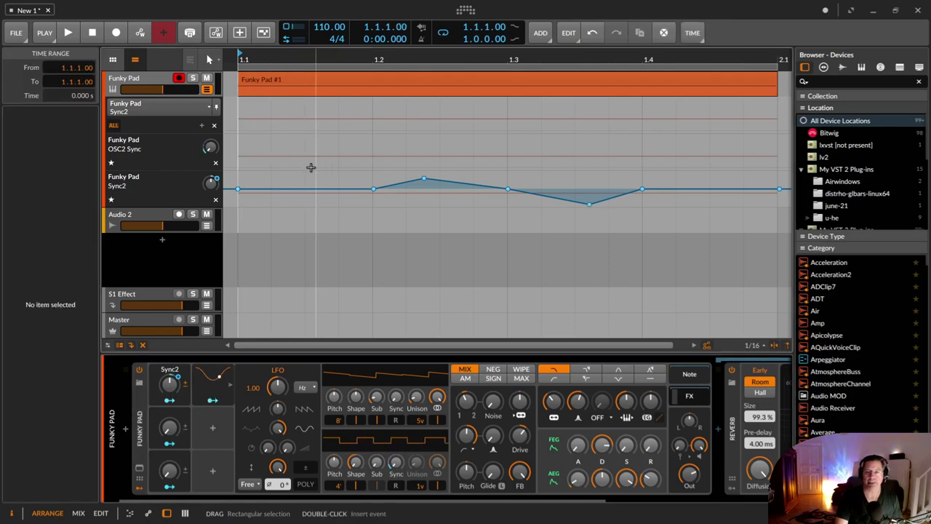
key(2)
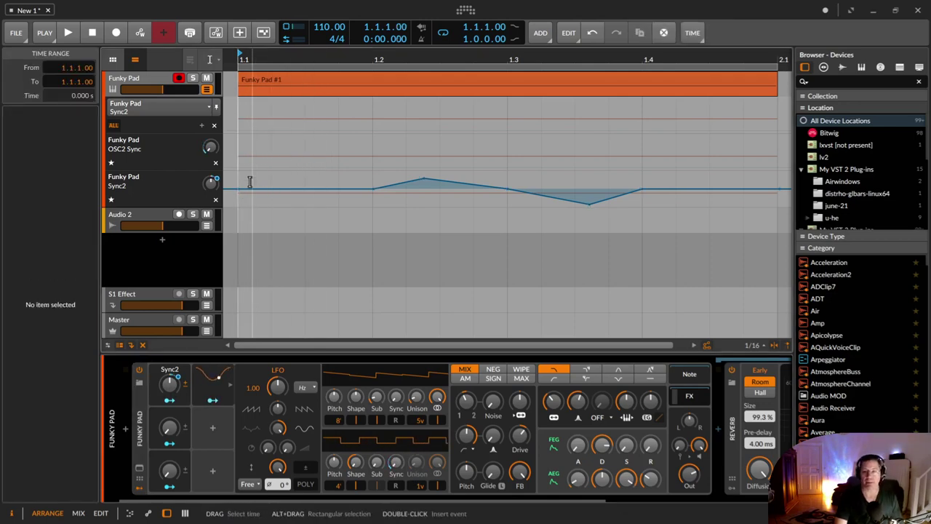
drag(239, 182, 779, 190)
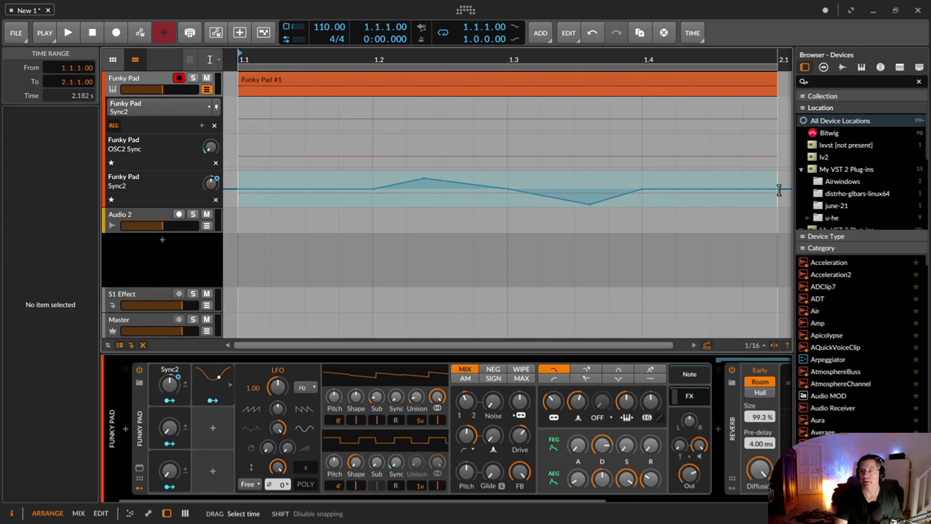
key(1)
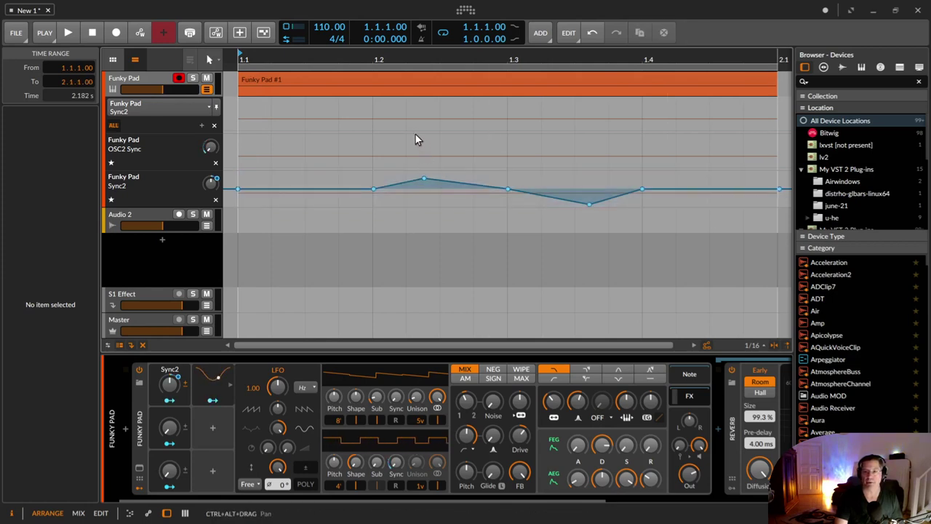
key(2)
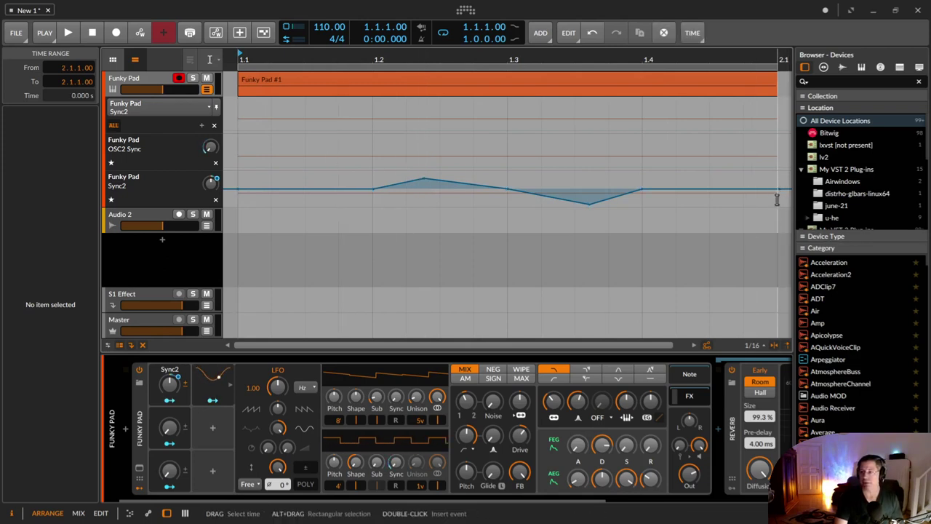
drag(779, 201, 273, 146)
click(274, 146)
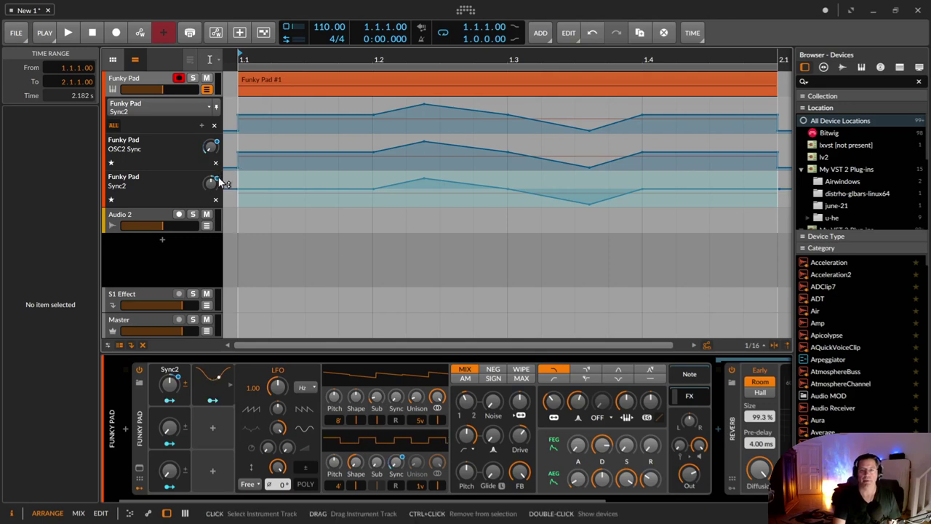
Remove the Sync2 macro's automation lane and play the loop to hear the OSC2 Sync automation
click(215, 201)
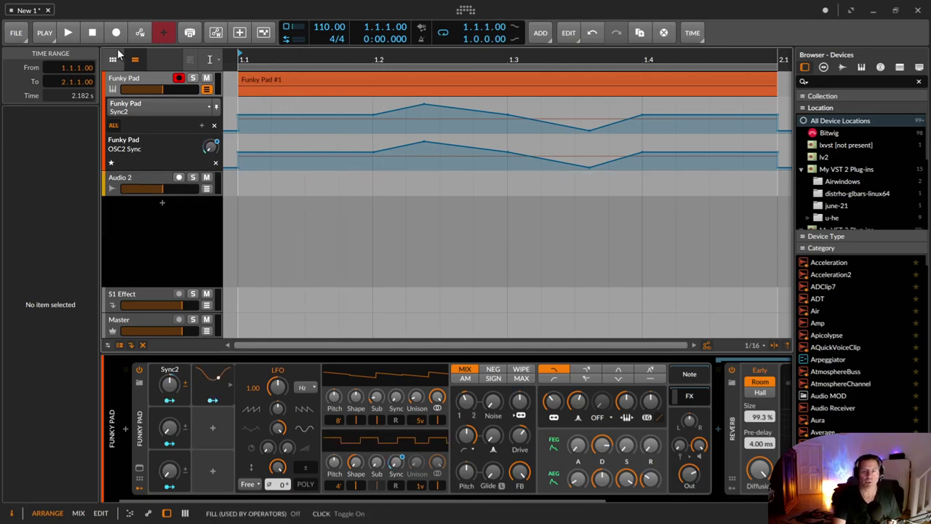
key(space)
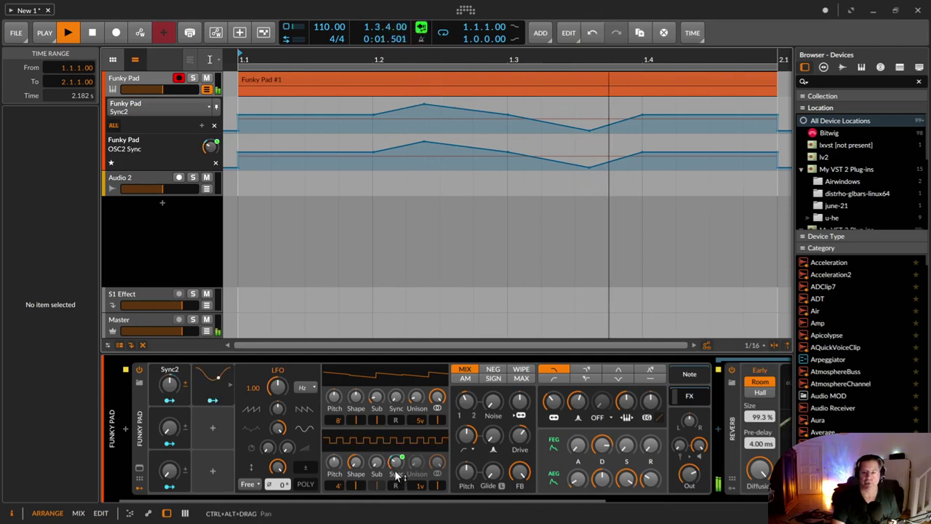
Listen to the OSC2 Sync automation while adjusting the OSC2 Sync knob, and stop playback
mouse_move(396, 475)
mouse_down()
mouse_move(397, 451)
mouse_move(396, 475)
mouse_move(397, 453)
mouse_move(399, 461)
mouse_up()
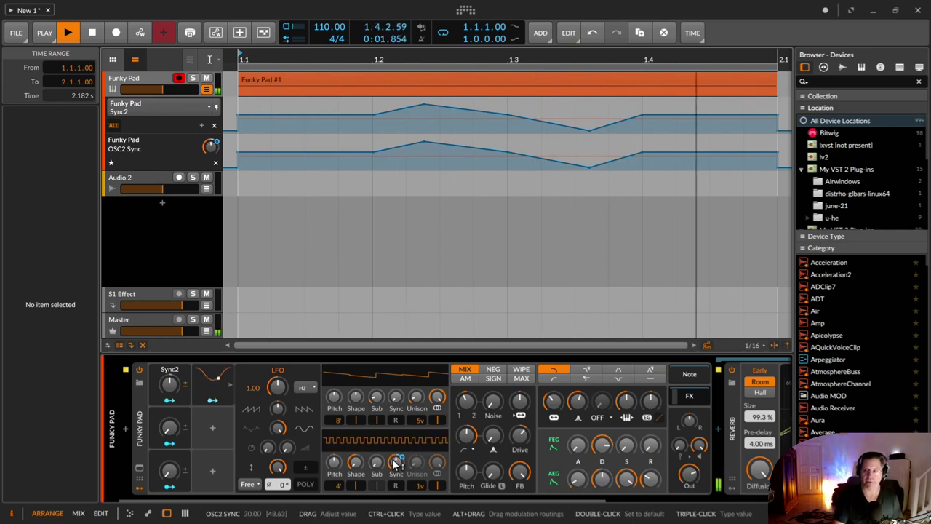
key(space)
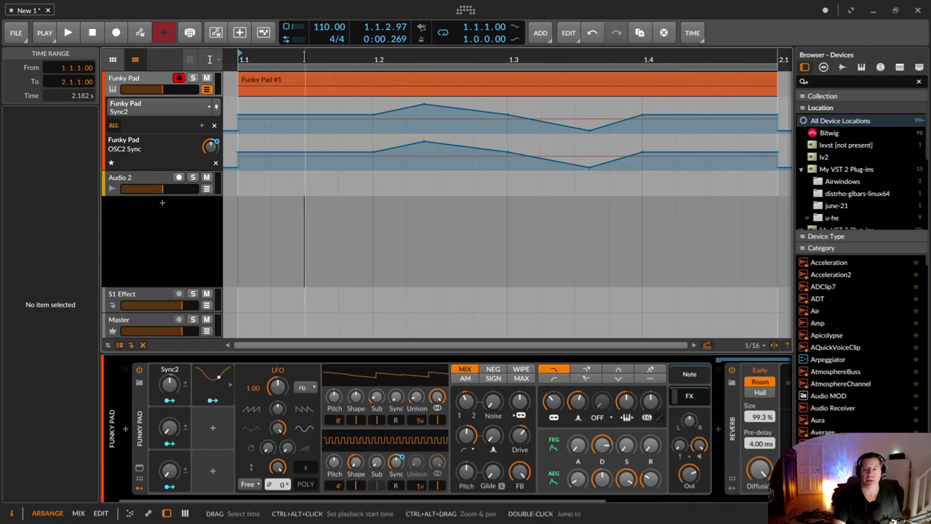
key(1)
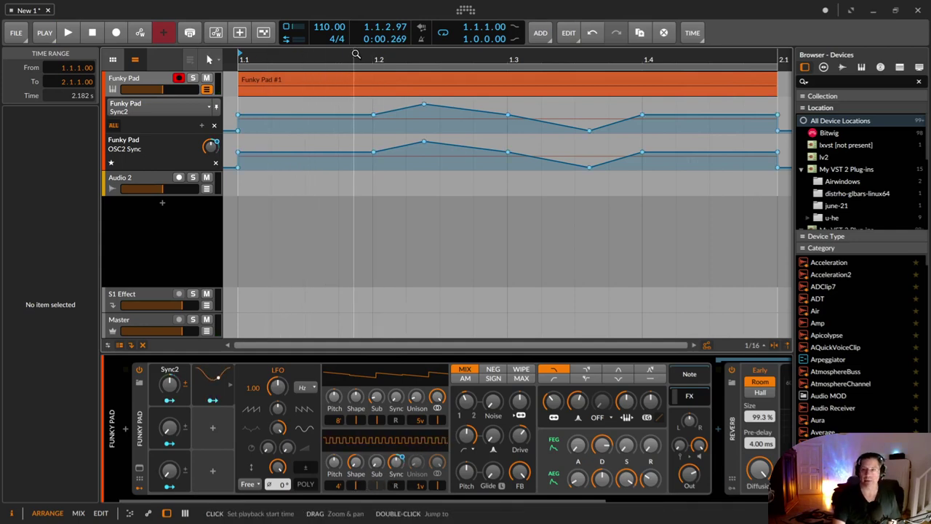
drag(353, 55, 328, 75)
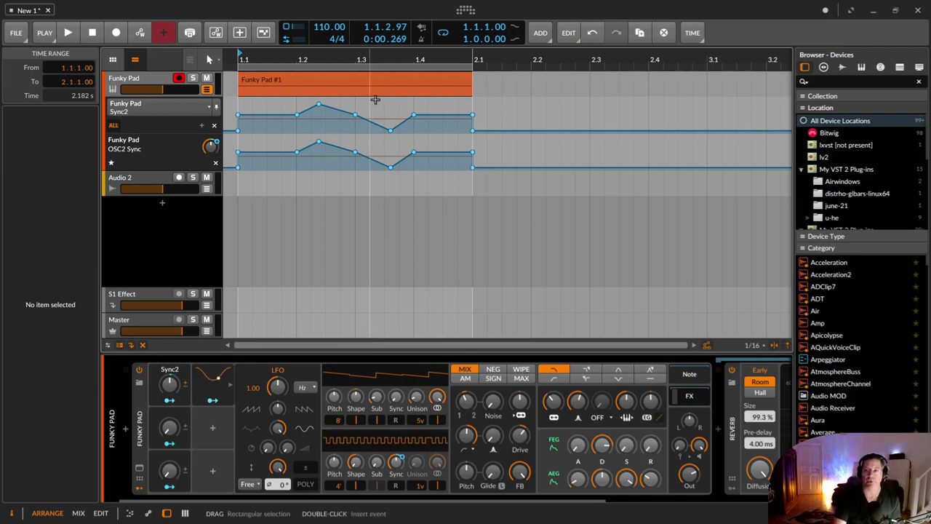
drag(302, 57, 310, 71)
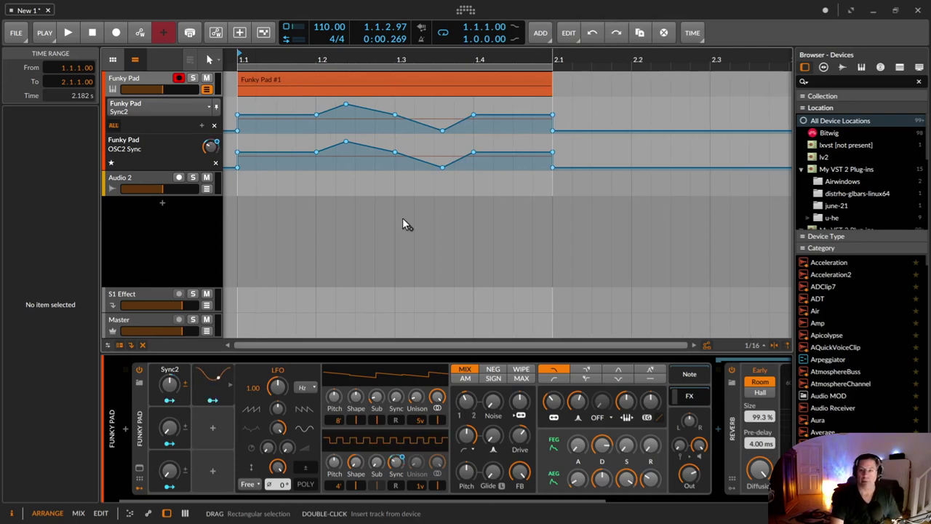
Undo the removal of the Sync2 macro's automation lane and select the Funky Pad track again
click(414, 182)
key(ctrl+z)
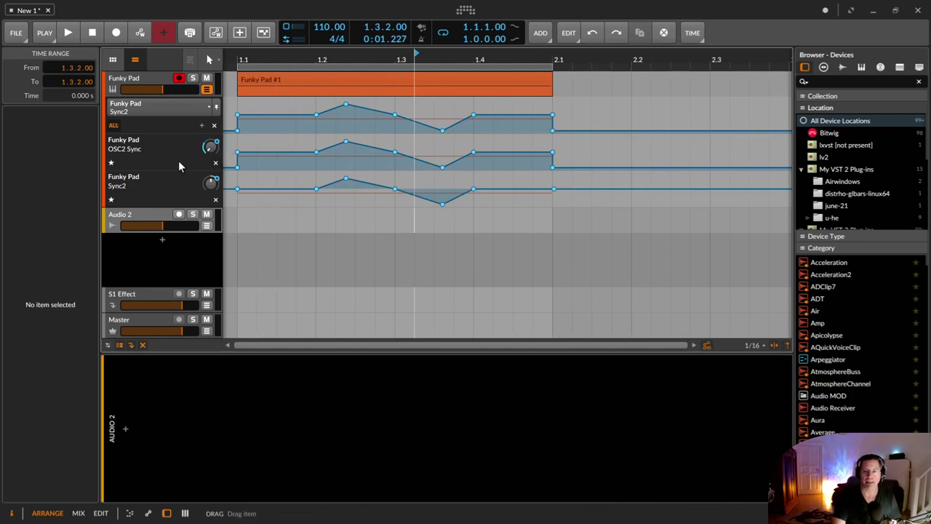
click(164, 109)
click(148, 79)
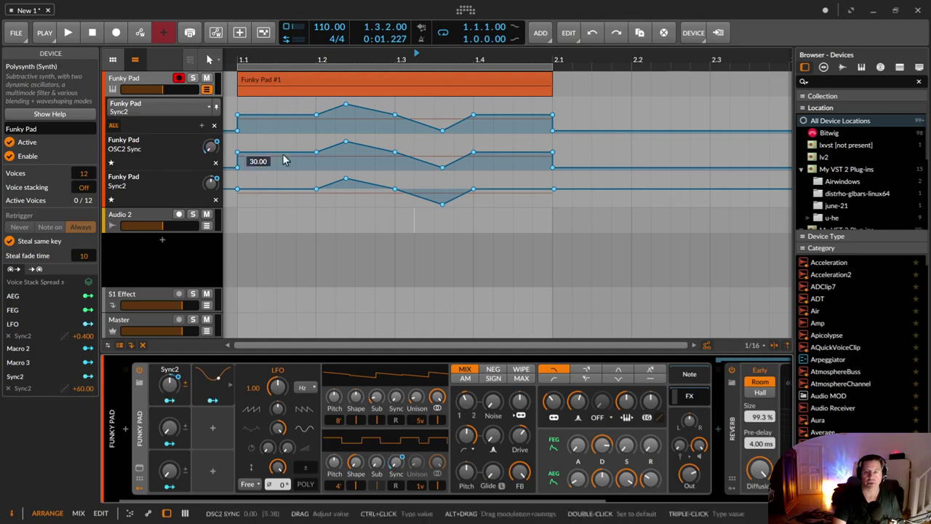
Delete the OSC2 Sync automation and play the loop, trying a higher OSC2 Sync knob setting under the Sync2 macro automation
right_click(394, 472)
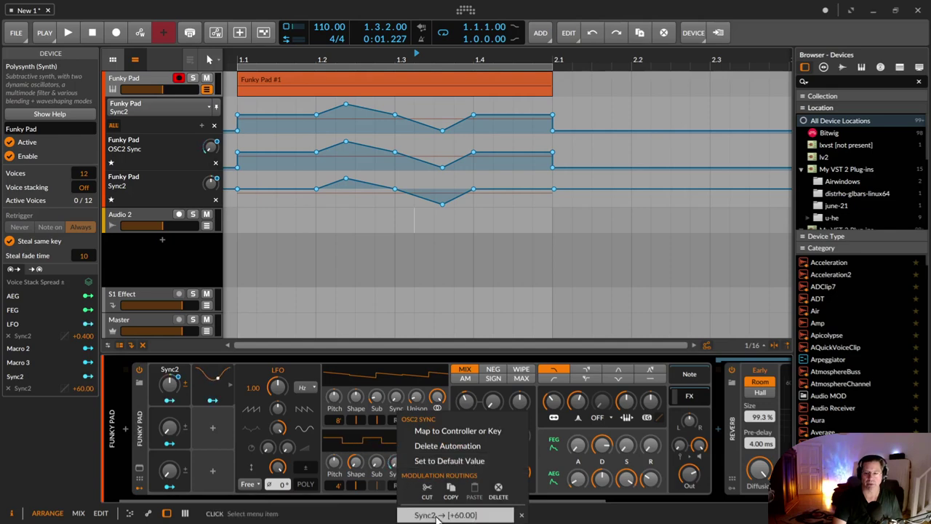
click(464, 446)
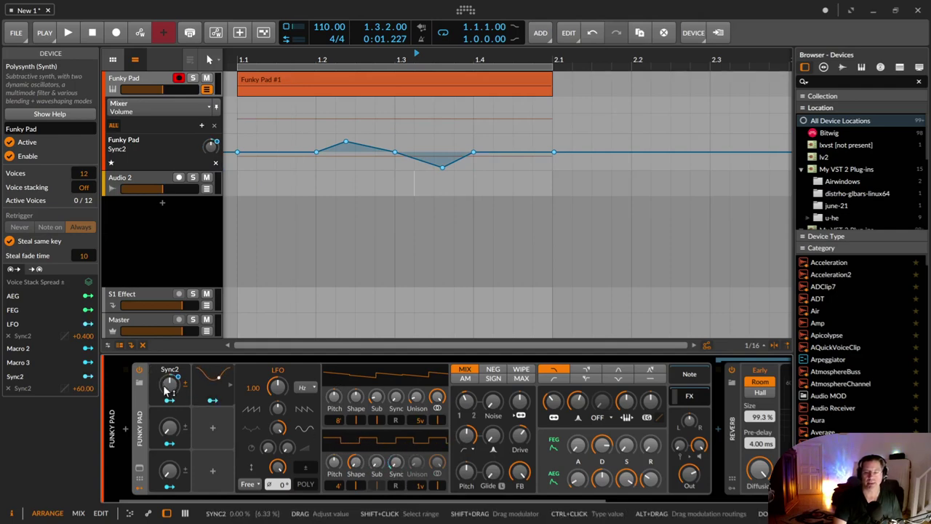
click(68, 32)
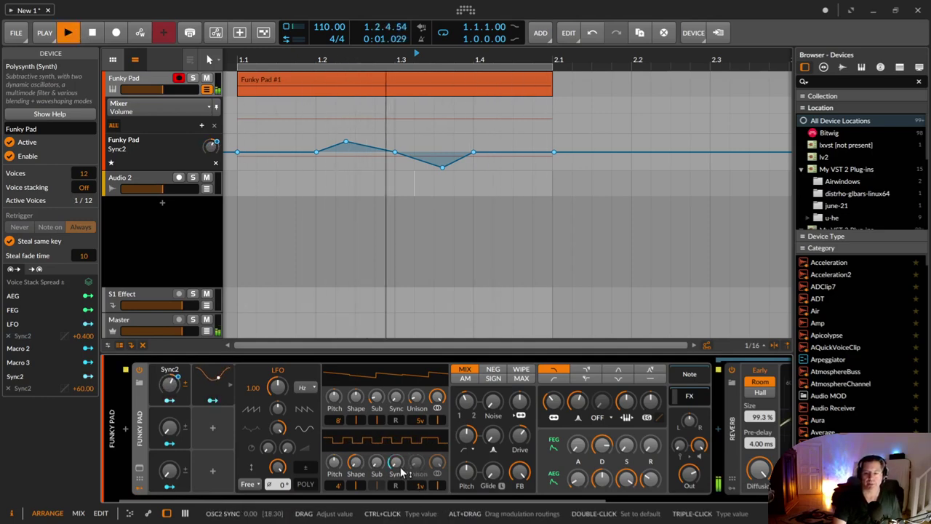
drag(401, 468, 401, 443)
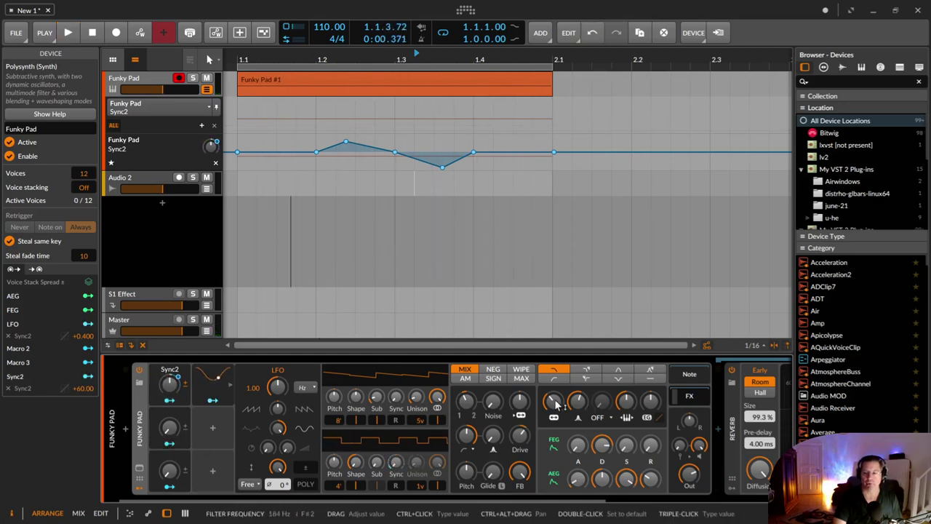
Map Macro 2 to Polysynth's filter frequency with a modulation amount of +138.2
click(168, 443)
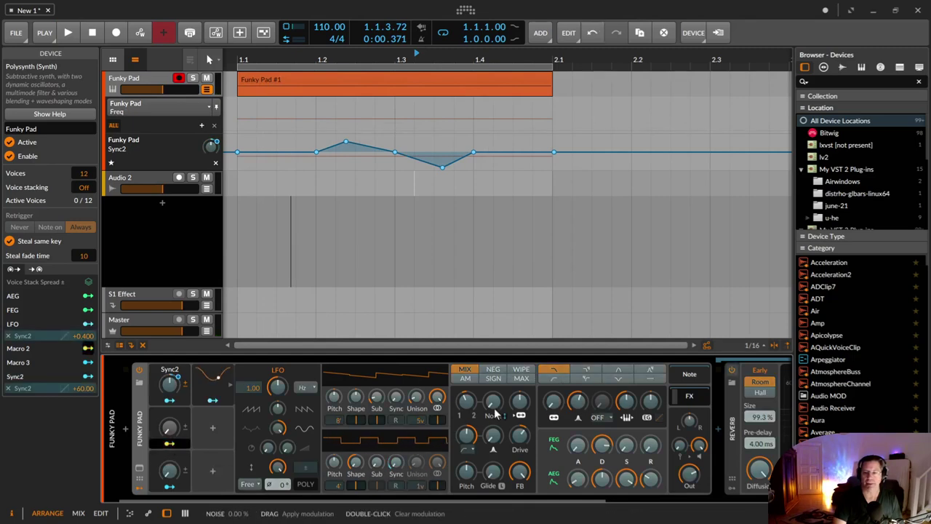
drag(553, 401, 553, 398)
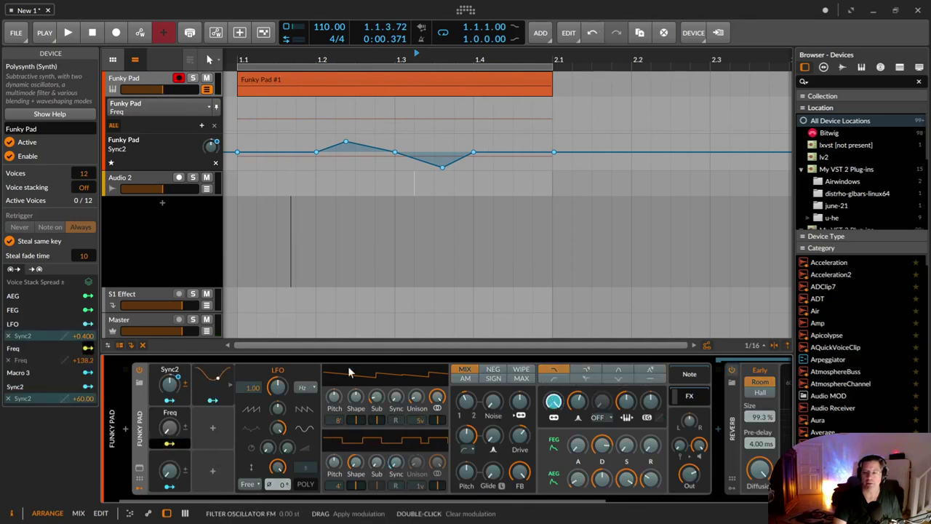
click(169, 443)
Audition the Freq macro during playback, reset FB to its default, and set the macro to 44.4%
drag(169, 428, 170, 415)
key(space)
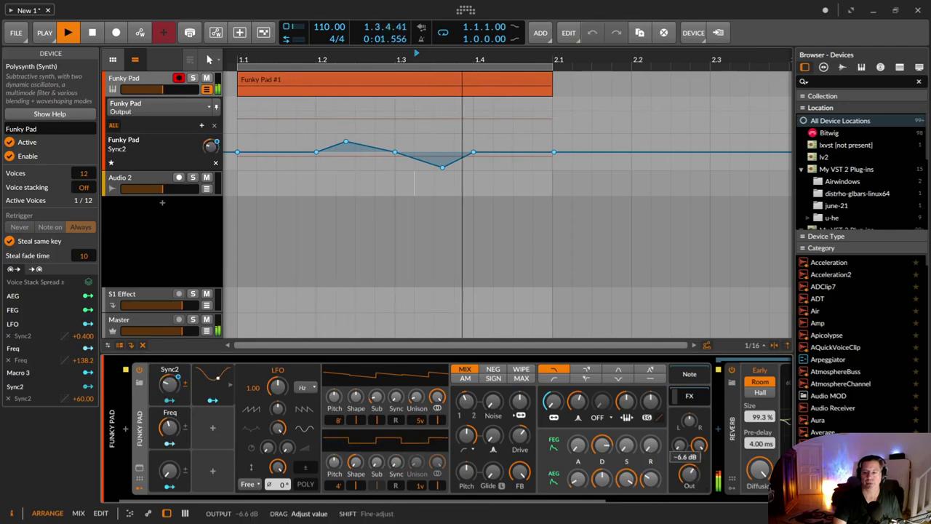
mouse_move(177, 429)
mouse_down()
mouse_move(177, 400)
mouse_move(177, 417)
mouse_up()
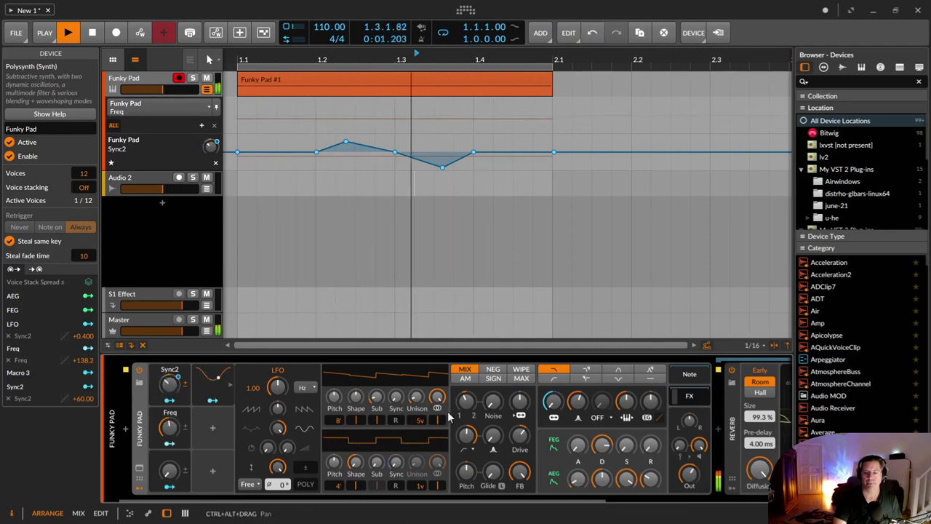
double_click(518, 477)
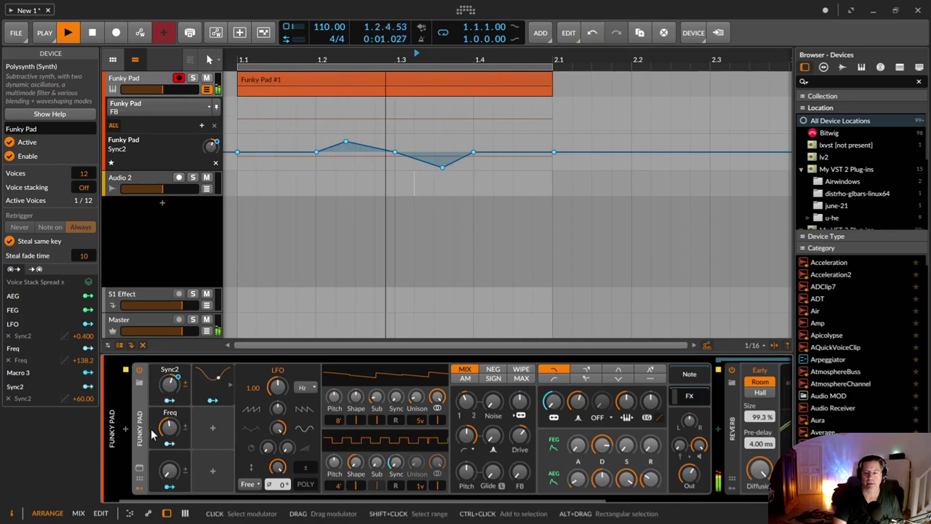
mouse_move(170, 428)
mouse_down()
mouse_move(170, 443)
mouse_move(170, 433)
mouse_up()
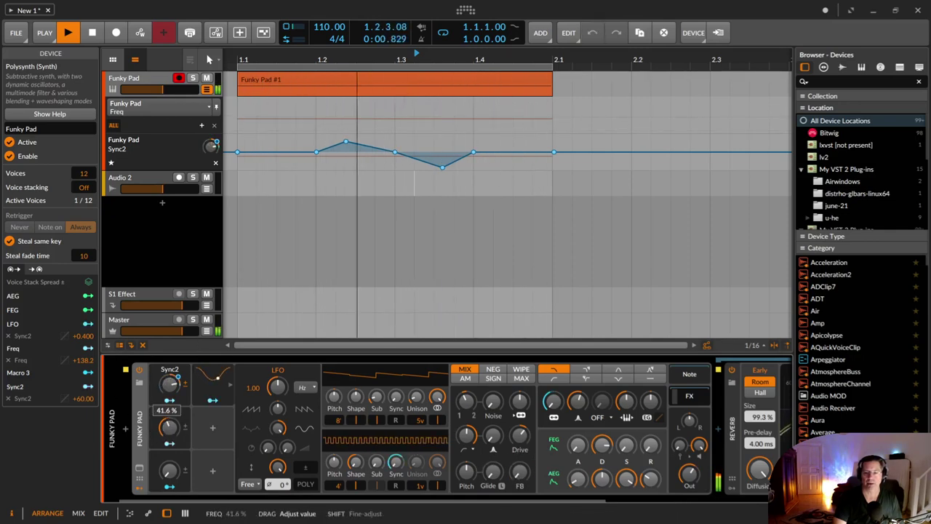
key(space)
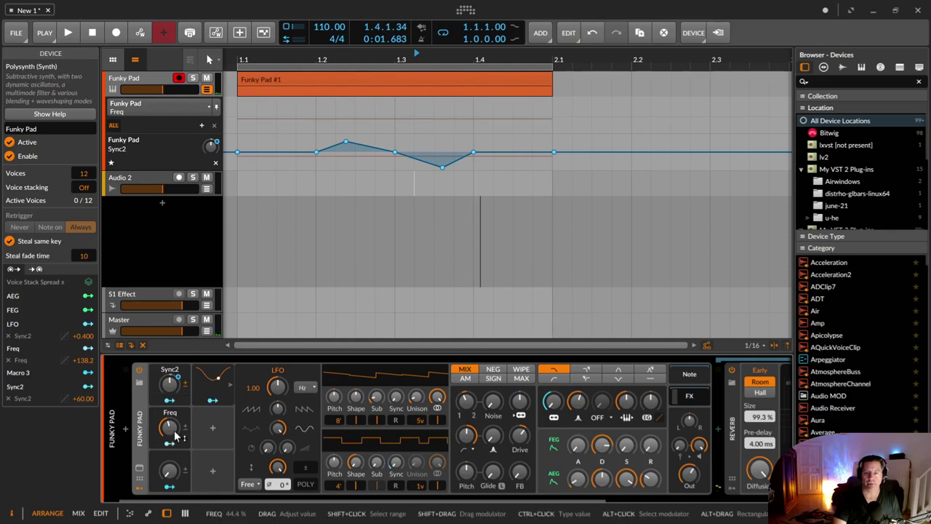
Add an automation lane for the Freq macro with 44.4% points at the start and end of the bar
right_click(170, 429)
click(211, 462)
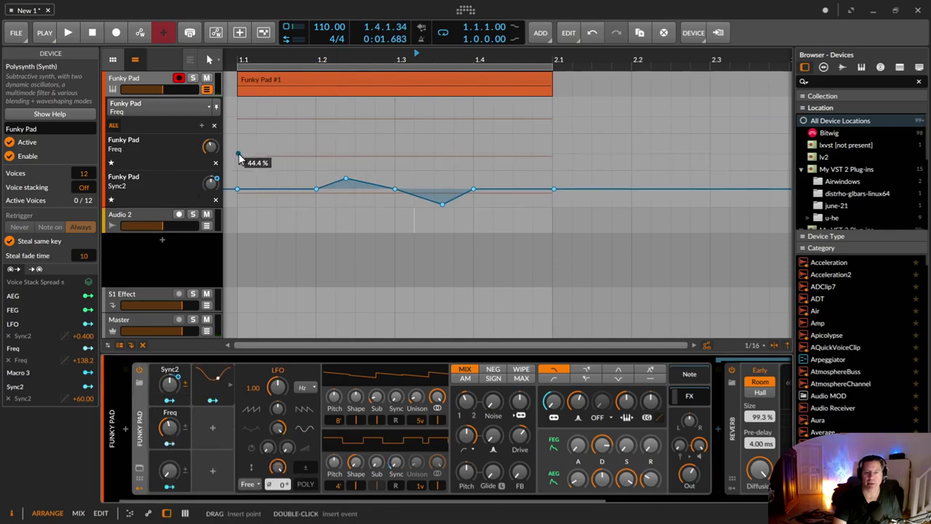
click(262, 160)
click(550, 155)
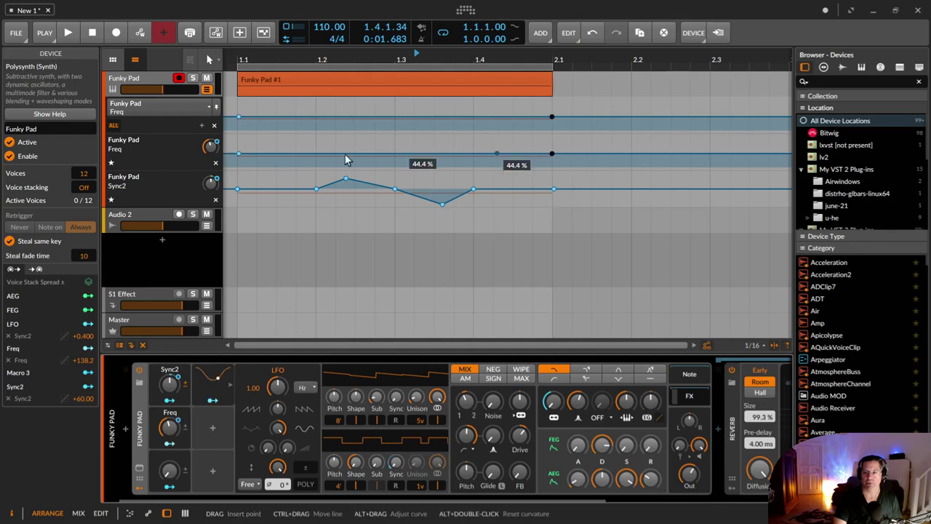
Shape the Freq automation with a 60.1% peak at 1.2.2.00 and an 8.22% dip at 1.3.3.54 while playing the loop
click(335, 154)
mouse_move(327, 156)
mouse_down()
mouse_move(335, 145)
mouse_move(318, 153)
mouse_up()
key(space)
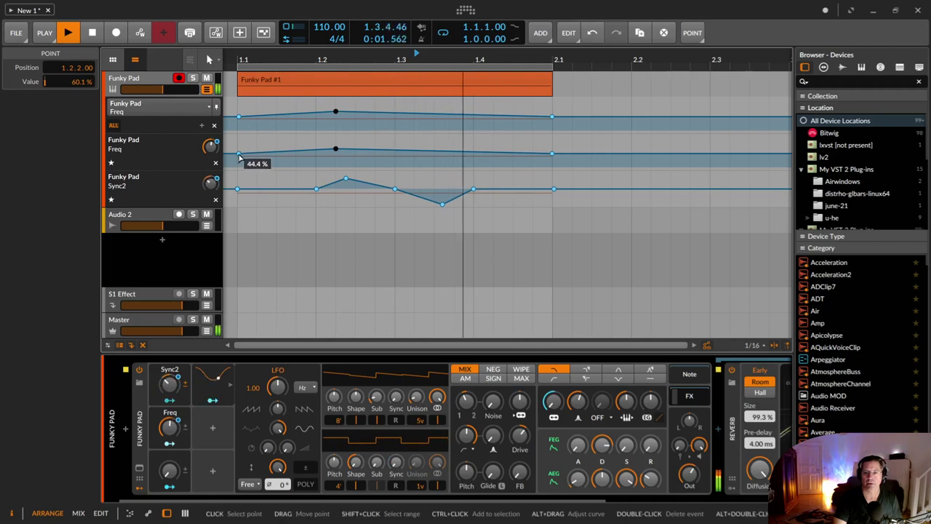
mouse_move(453, 155)
mouse_down()
mouse_move(453, 179)
mouse_move(441, 158)
mouse_move(445, 165)
mouse_up()
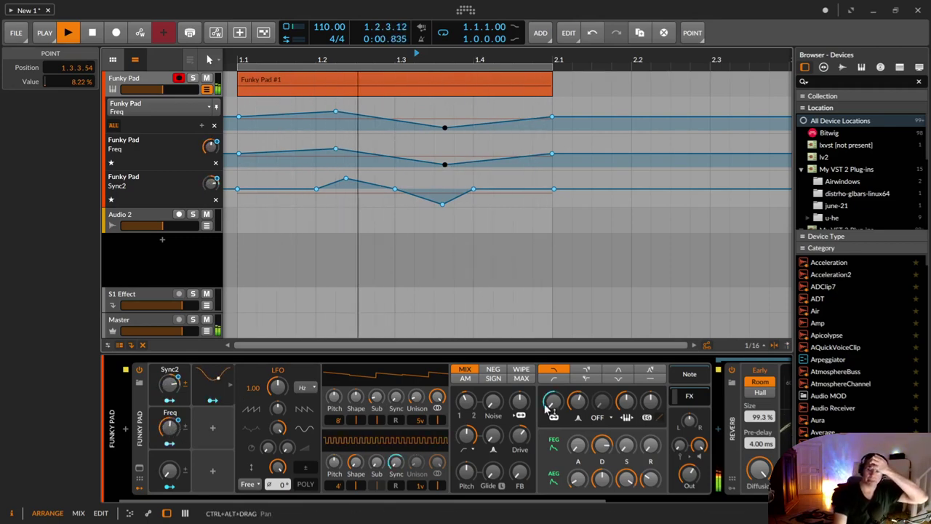
Try different base values for the filter frequency under the Freq macro, ending at about 54 Hz
mouse_move(556, 405)
mouse_down()
mouse_move(557, 390)
mouse_move(557, 406)
mouse_up()
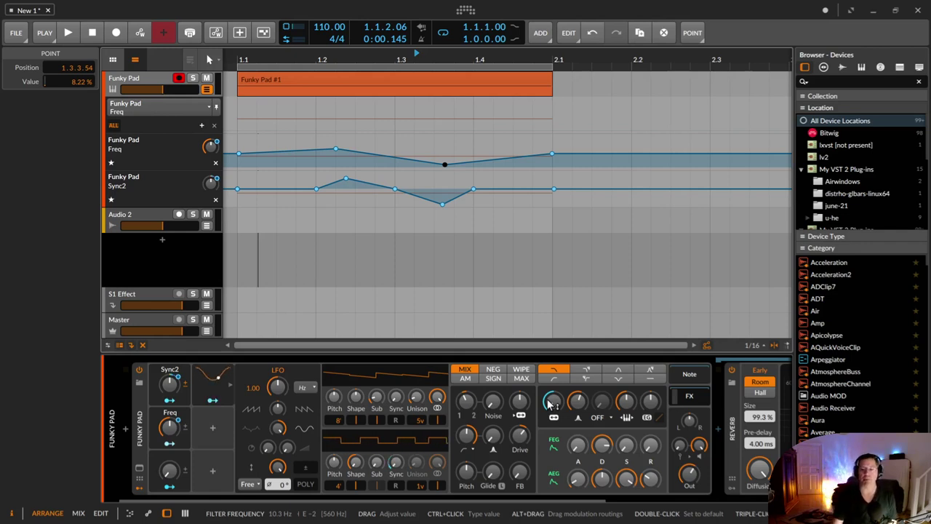
drag(551, 402, 551, 402)
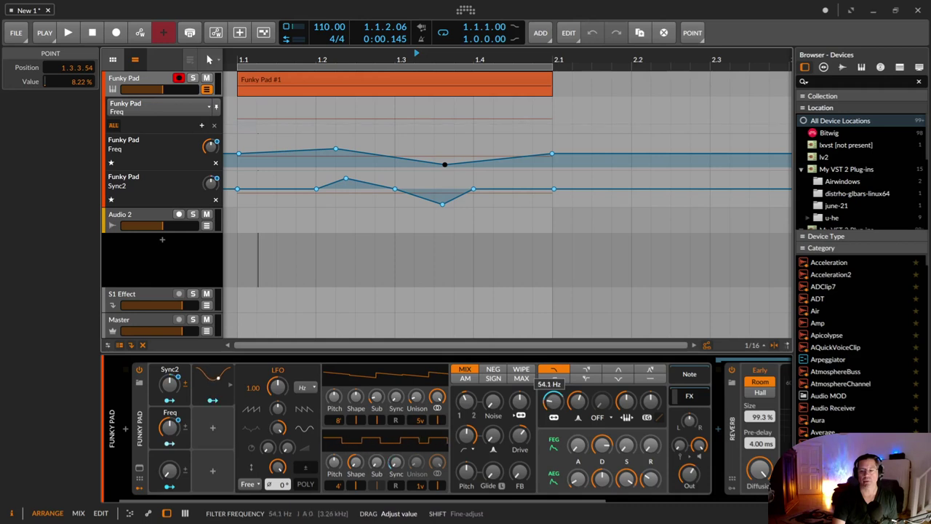
drag(552, 402, 551, 402)
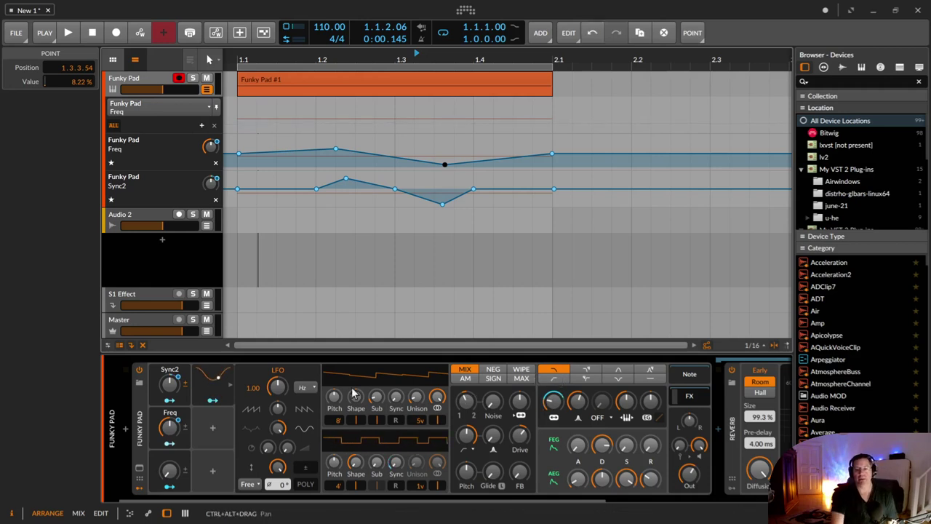
Show the remote controls and assign the Sync2 macro and the filter frequency to the first two slots of the Perform page
click(140, 478)
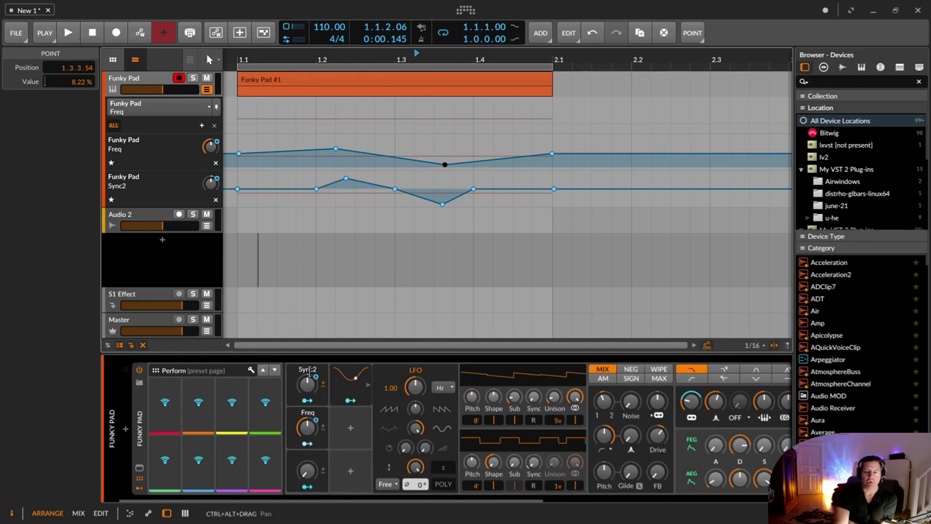
click(167, 412)
click(307, 383)
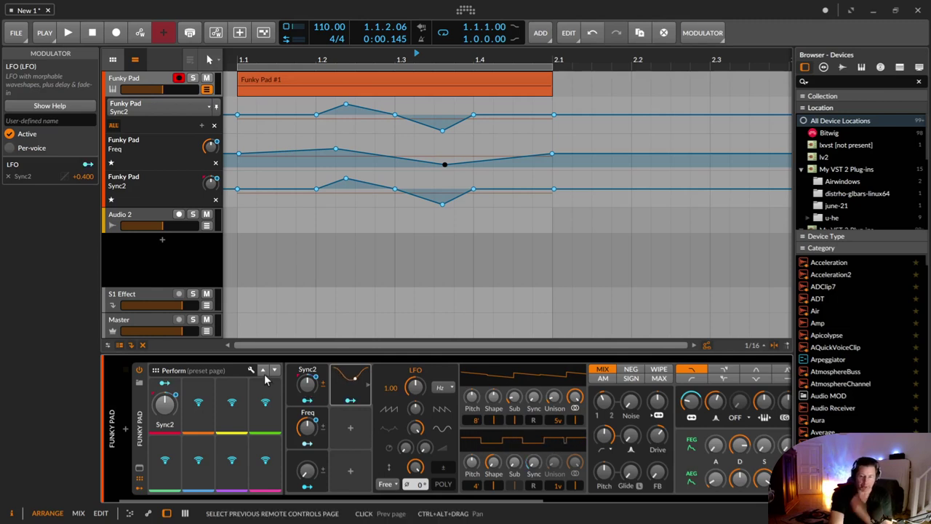
drag(170, 402, 165, 407)
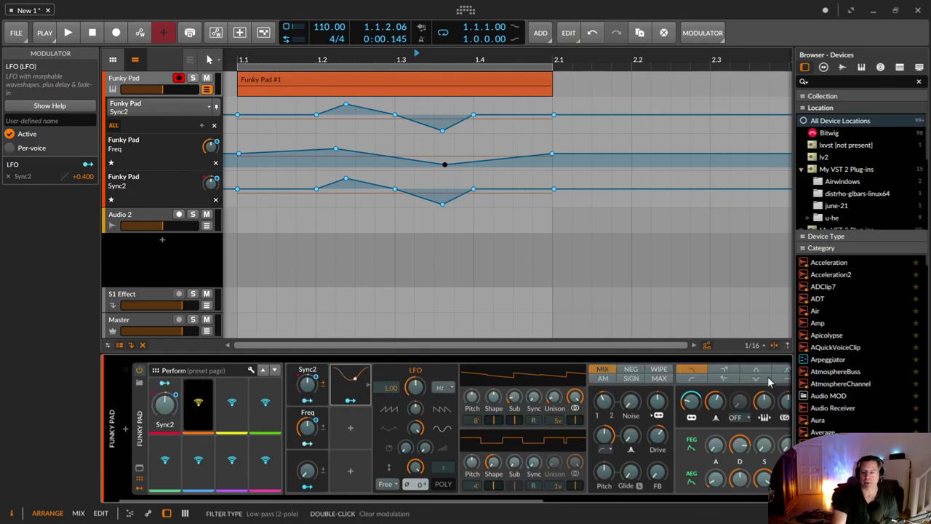
click(693, 403)
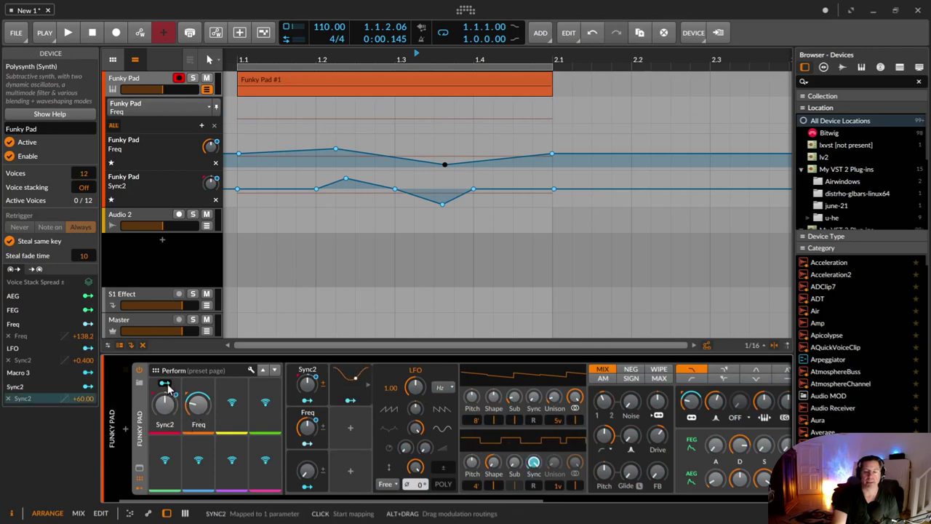
Collapse the modulators and effects, keep the remote controls shown, and open the Remote Controls Editor
click(153, 424)
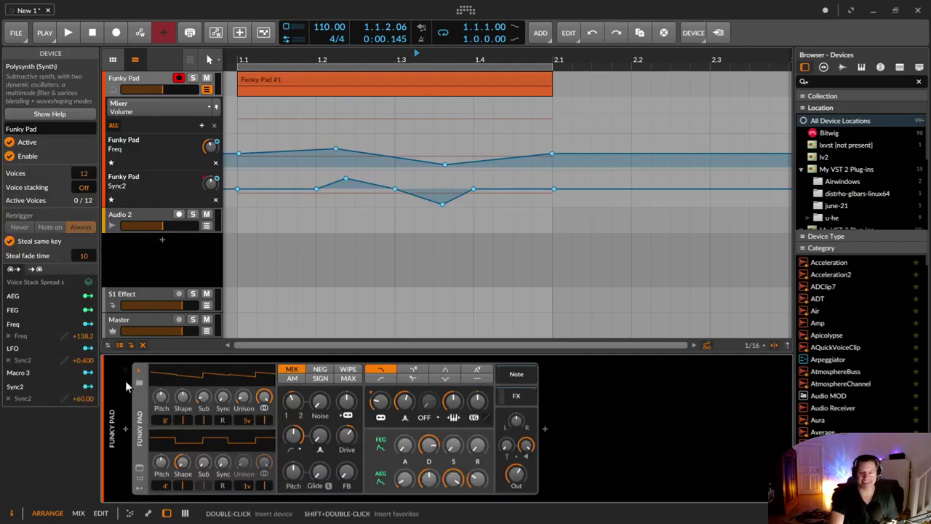
click(140, 479)
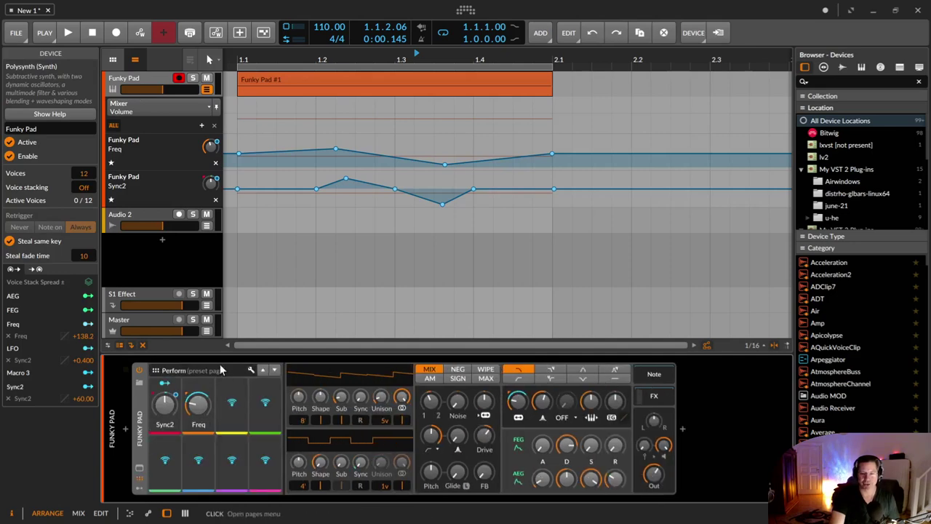
click(250, 371)
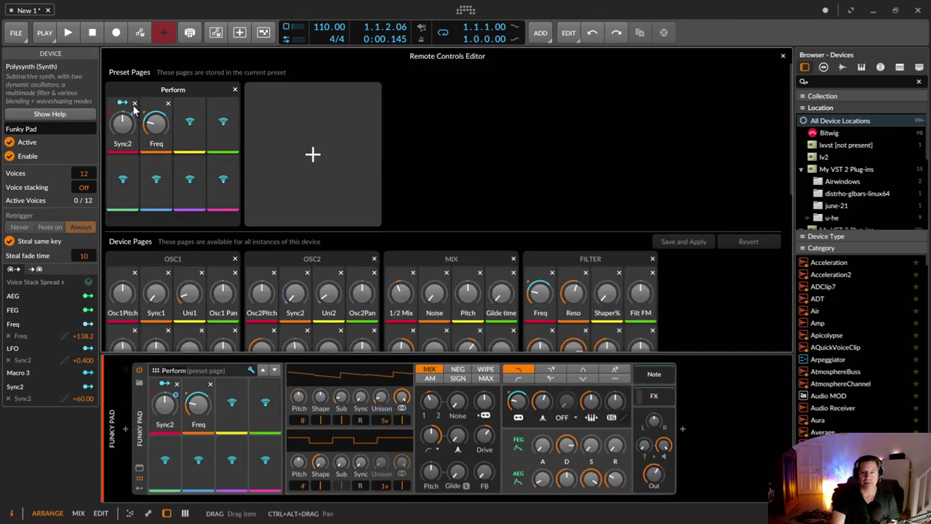
Put Freq in the first Perform slot in place of Sync2 and assign the filter resonance to the second slot
drag(151, 113, 123, 120)
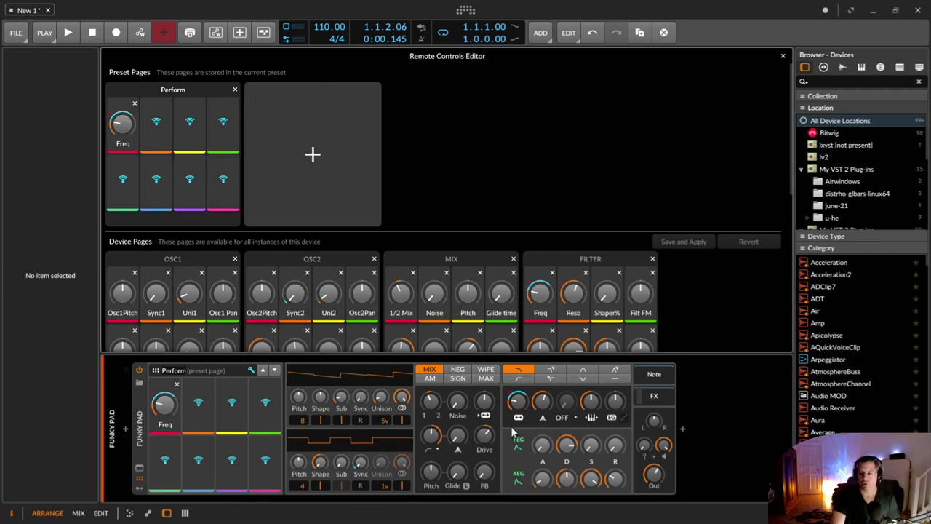
click(203, 415)
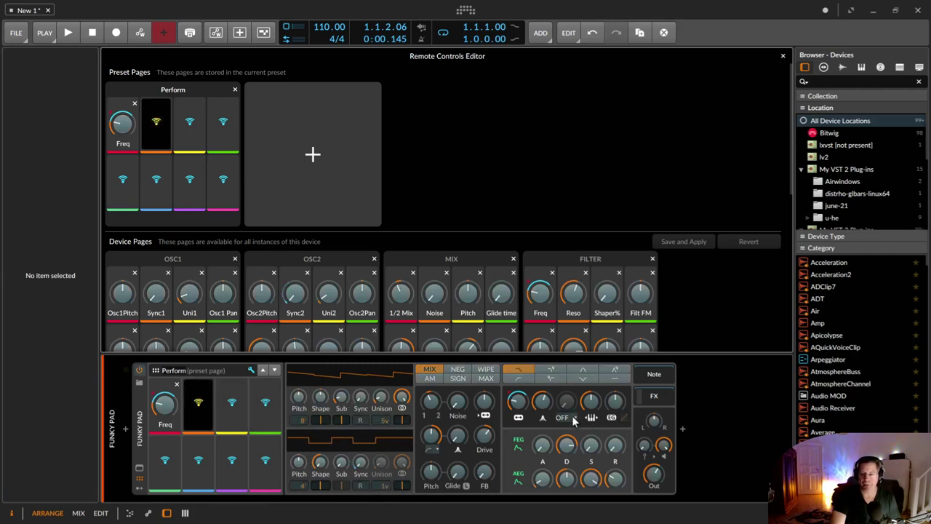
click(542, 401)
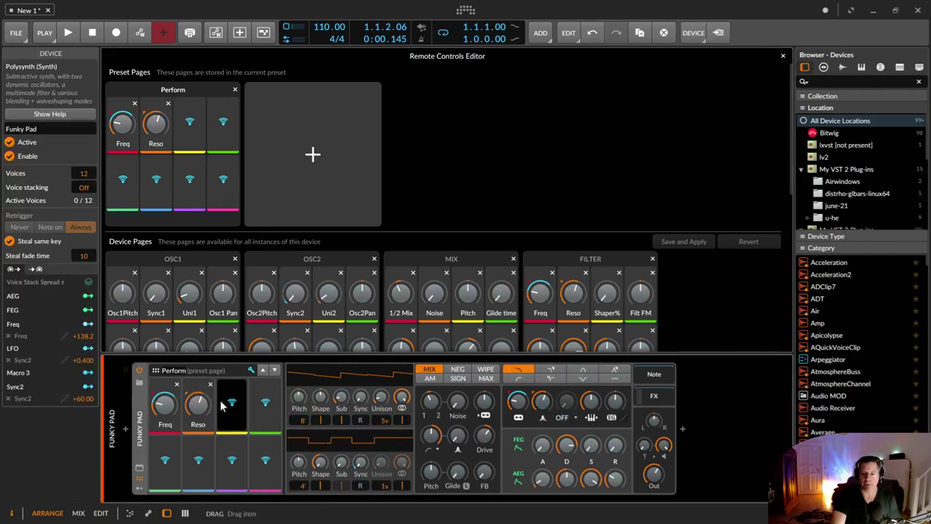
Assign the noise level and the mixer section's global pitch to the third and fourth slots of the Perform page, with the modulators shown
click(456, 415)
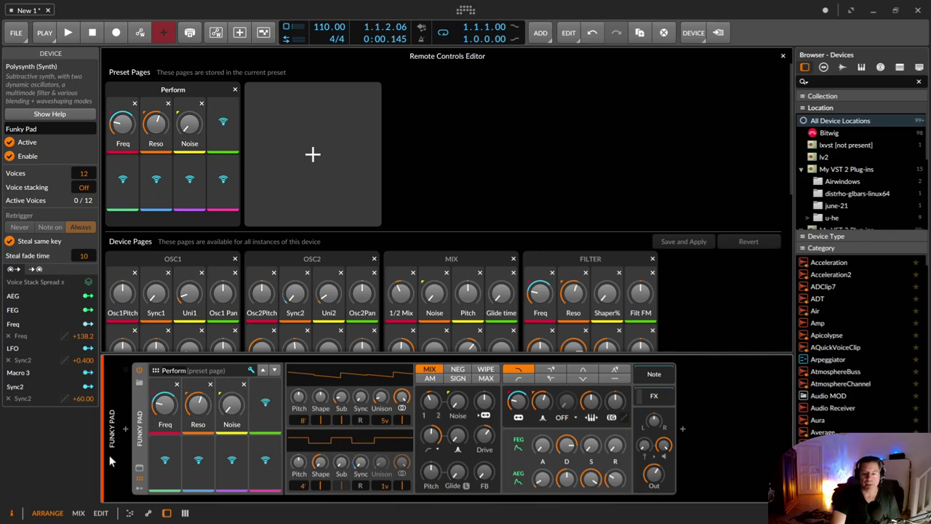
click(139, 490)
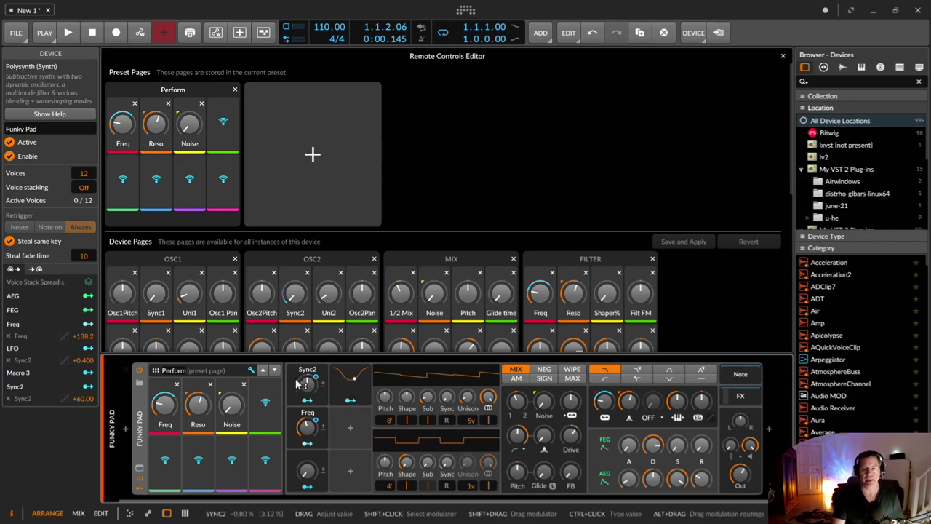
drag(311, 377, 307, 393)
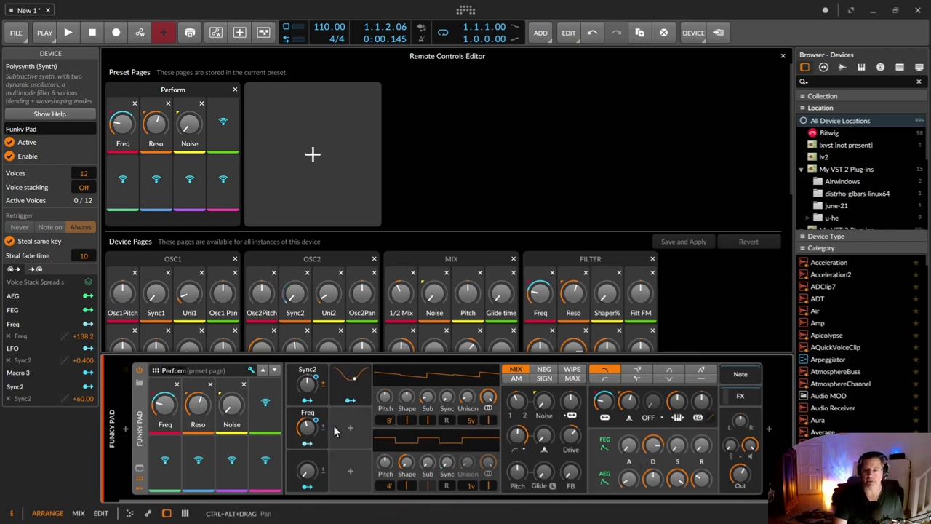
click(266, 409)
click(517, 473)
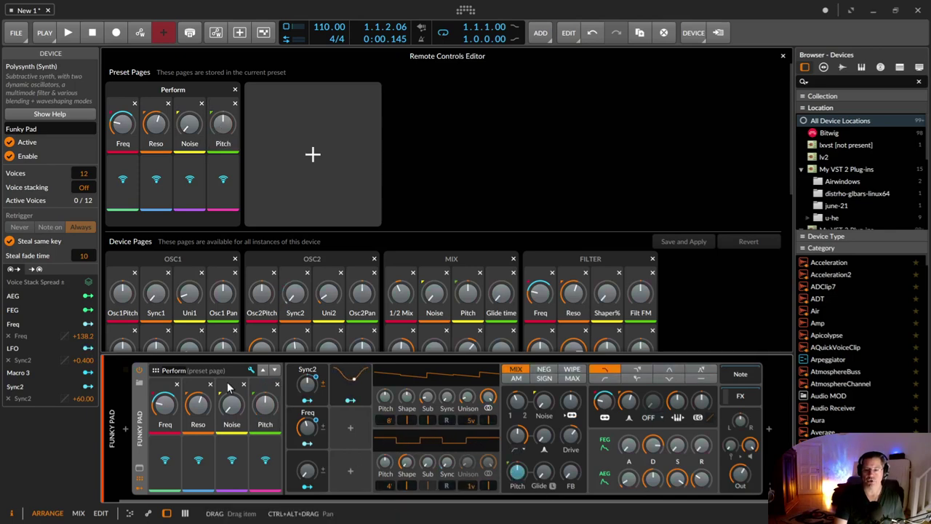
Hide the modulators again and close the Remote Controls Editor, keeping the Perform remote controls shown on the device
click(141, 491)
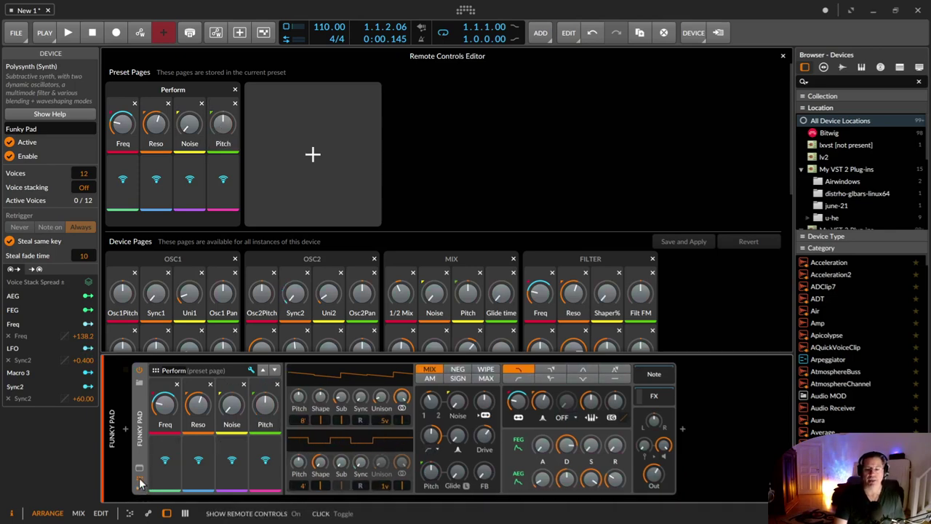
click(138, 478)
click(138, 478)
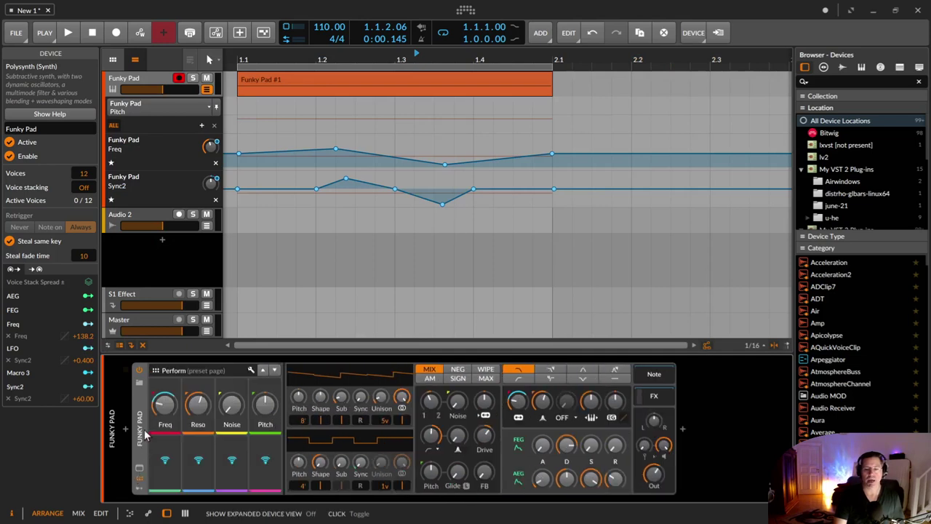
Collapse the Funky Pad device to its Perform remote controls, briefly showing the modulators beside them and hiding them again
double_click(142, 428)
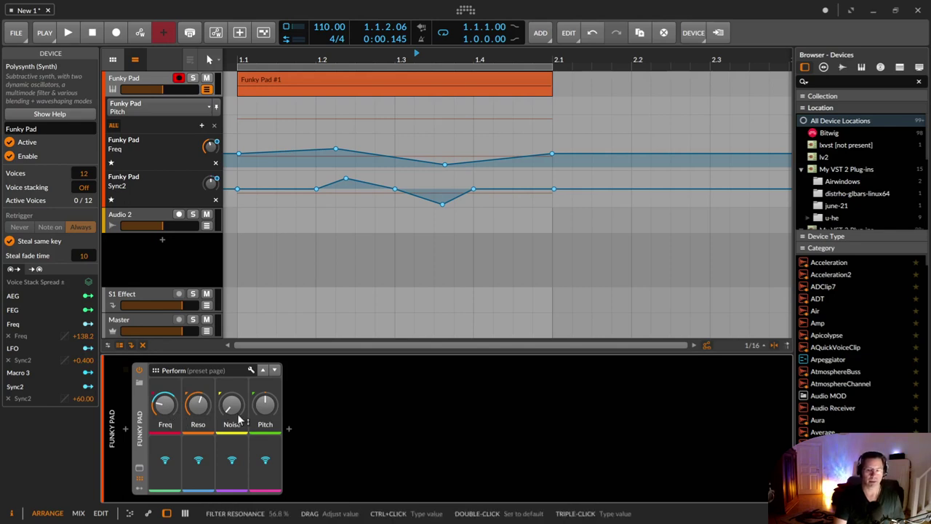
click(140, 493)
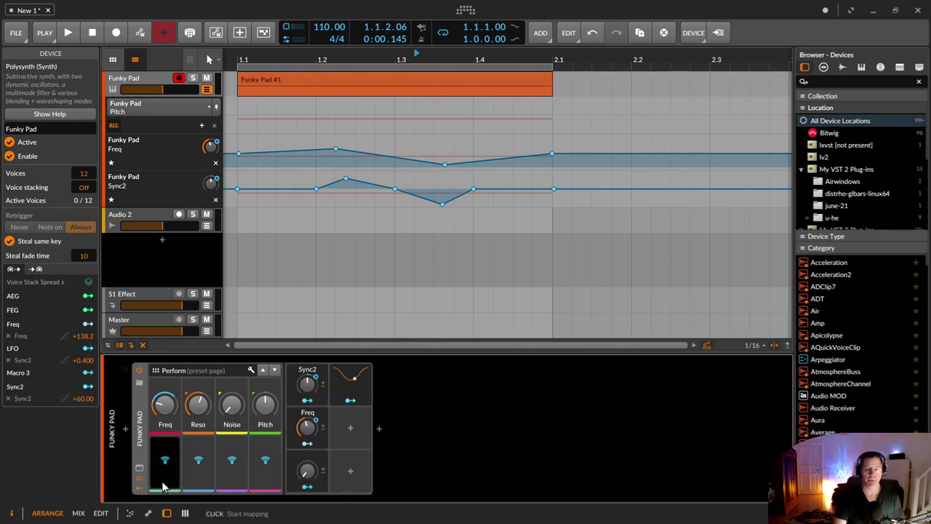
click(140, 489)
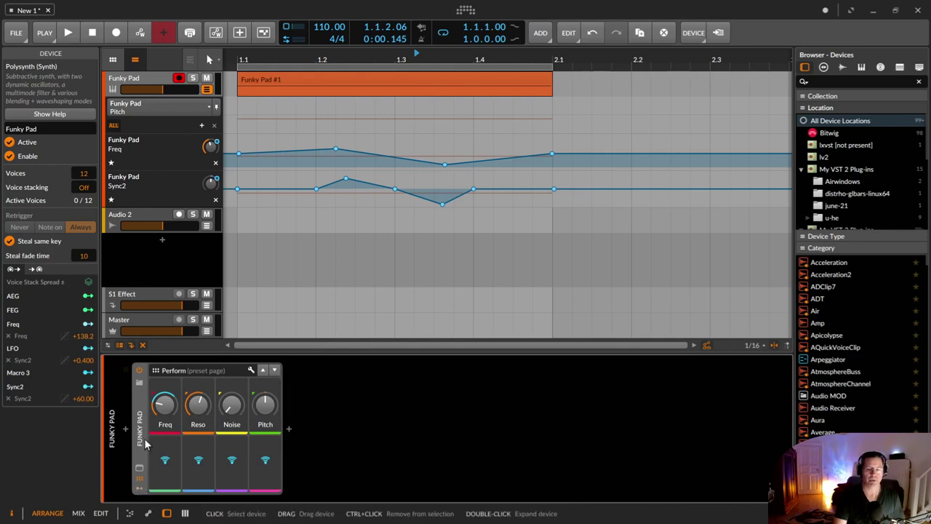